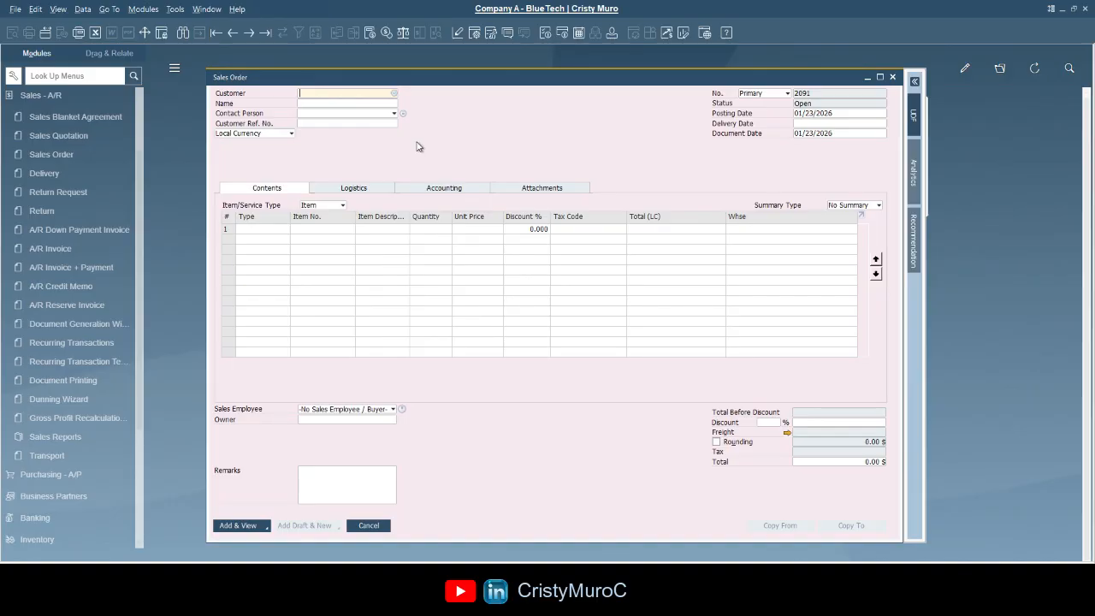
- Enter customer code CB888 on the Sales Order and accept it so the customer name fills in
{"action": "type", "text": "CB88"}
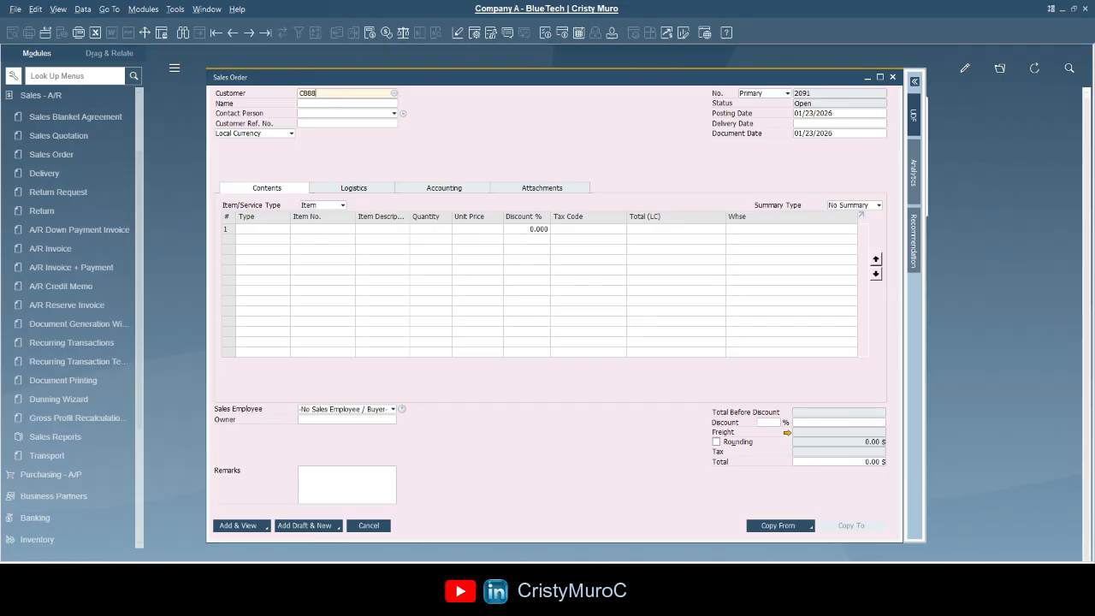
{"action": "type", "text": "8"}
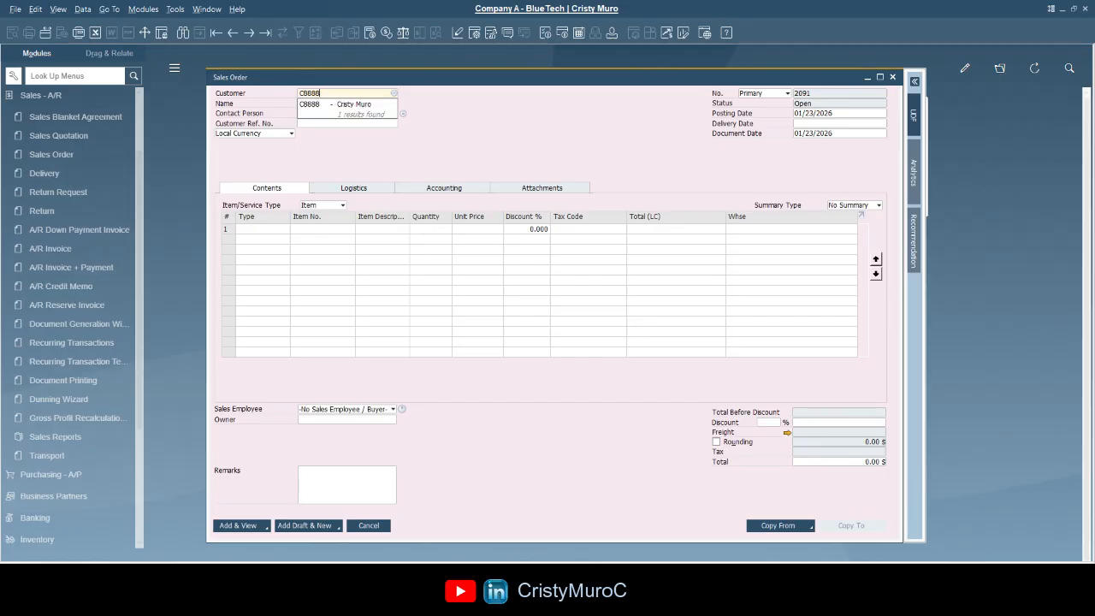
{"action": "key", "text": "Tab"}
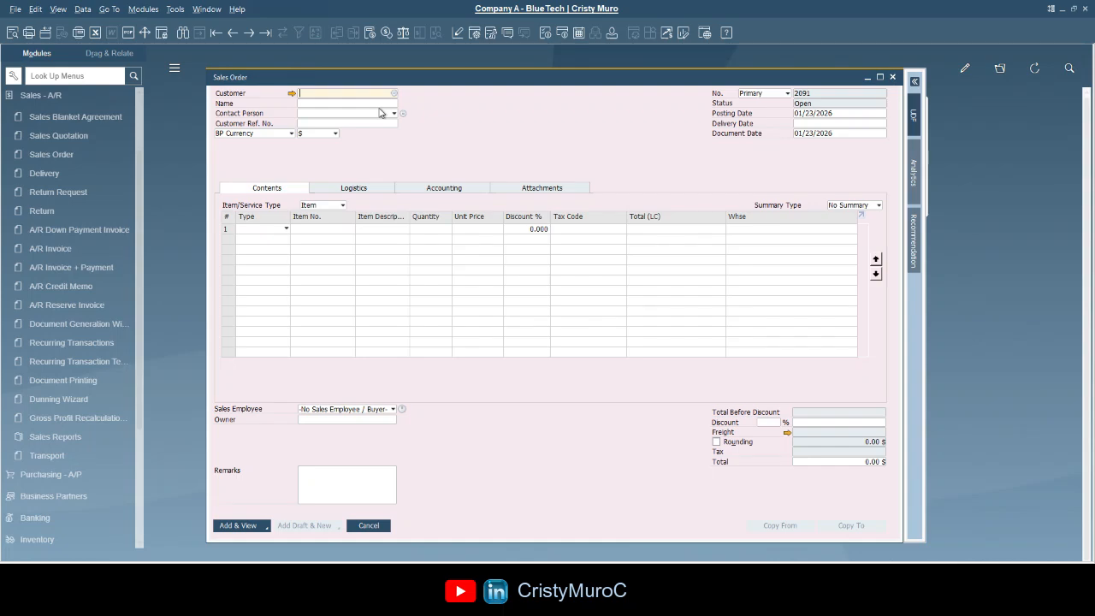
- Pick a test business partner from the full partner list as customer, then clear it
{"action": "left_click", "coordinate": [327, 94]}
{"action": "left_click", "coordinate": [394, 94]}
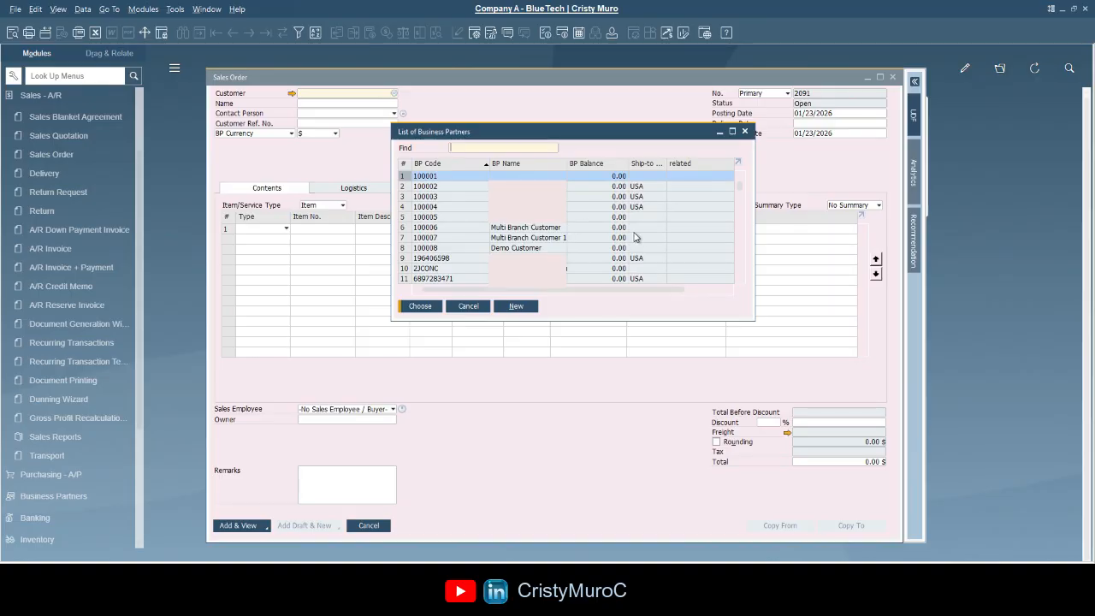
{"action": "scroll", "coordinate": [627, 258], "scroll_direction": "down", "scroll_amount": 6}
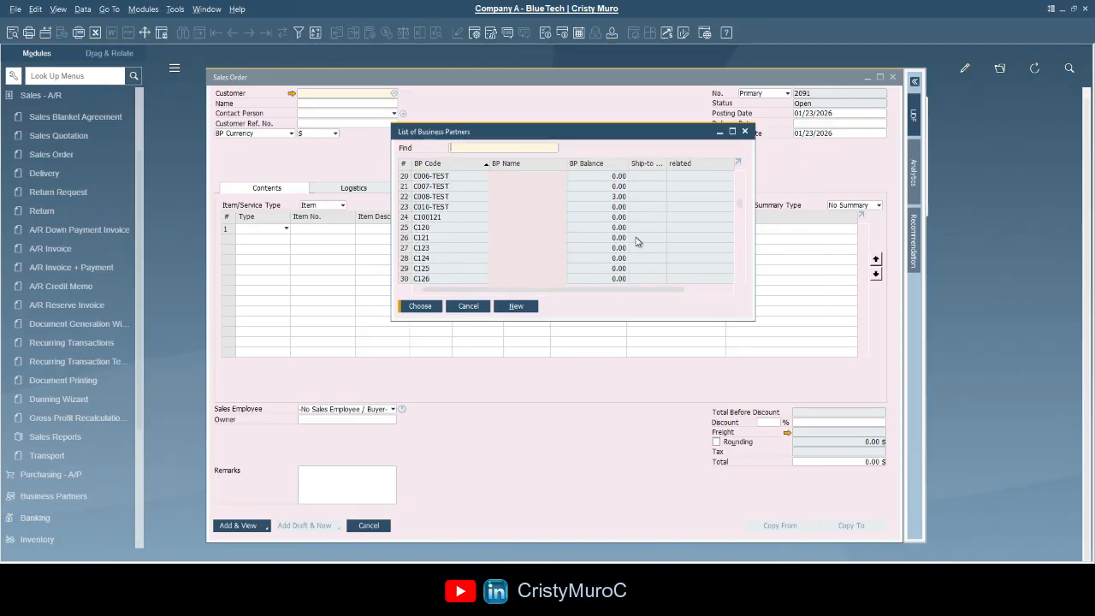
{"action": "scroll", "coordinate": [635, 242], "scroll_direction": "up", "scroll_amount": 6}
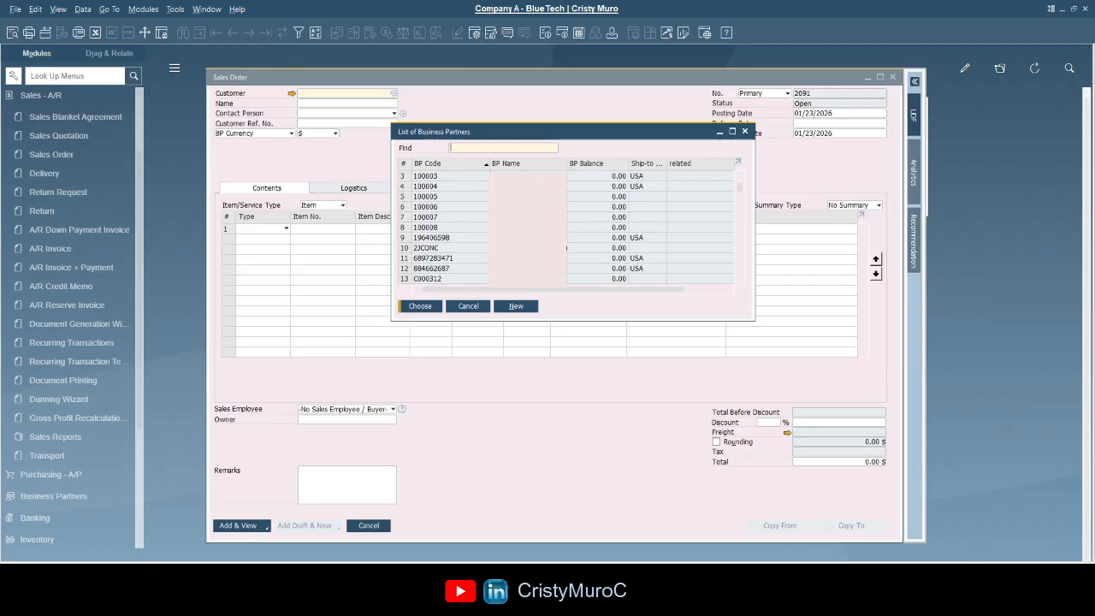
{"action": "scroll", "coordinate": [489, 221], "scroll_direction": "up", "scroll_amount": 1}
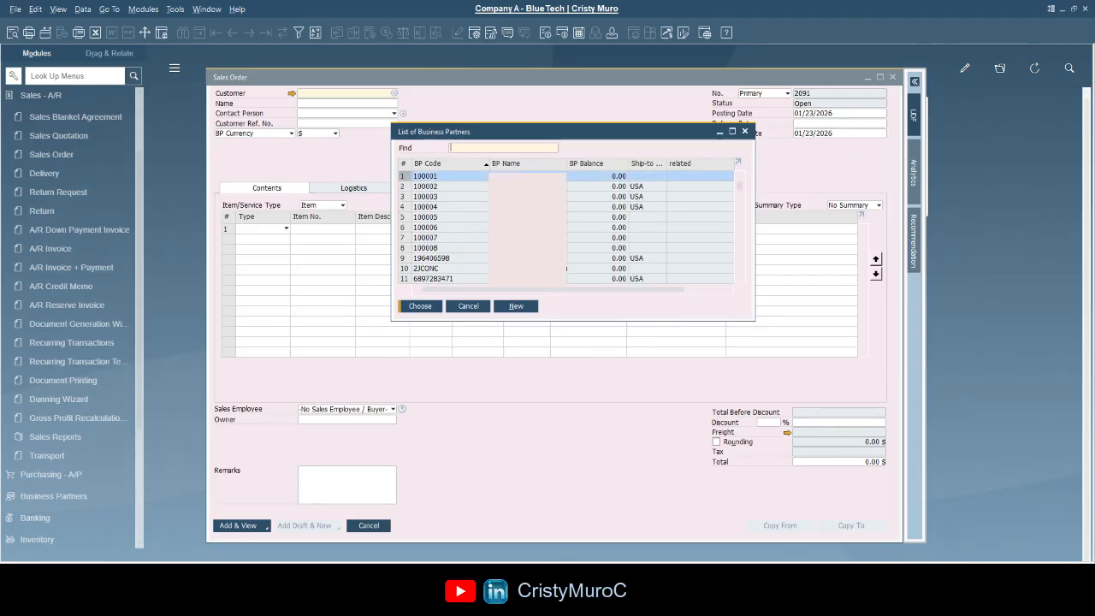
{"action": "scroll", "coordinate": [532, 218], "scroll_direction": "down", "scroll_amount": 4}
{"action": "scroll", "coordinate": [522, 218], "scroll_direction": "down", "scroll_amount": 1}
{"action": "left_click", "coordinate": [515, 197]}
{"action": "left_click", "coordinate": [421, 306]}
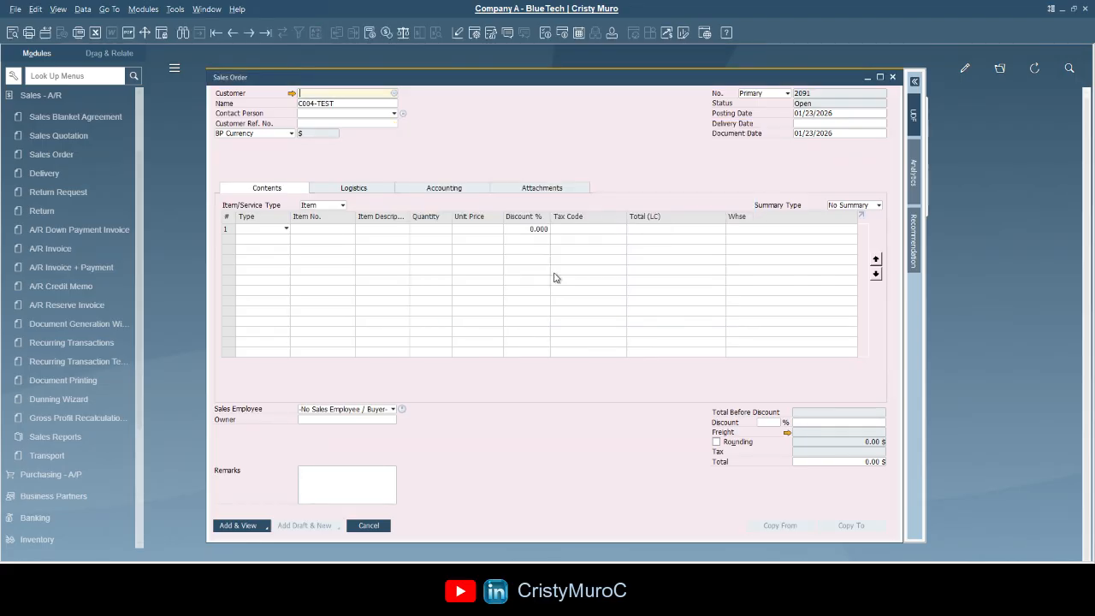
{"action": "left_click", "coordinate": [344, 104]}
{"action": "left_click", "coordinate": [367, 95]}
- Choose another test partner from the list, then delete the filled-in customer name
{"action": "left_click", "coordinate": [394, 93]}
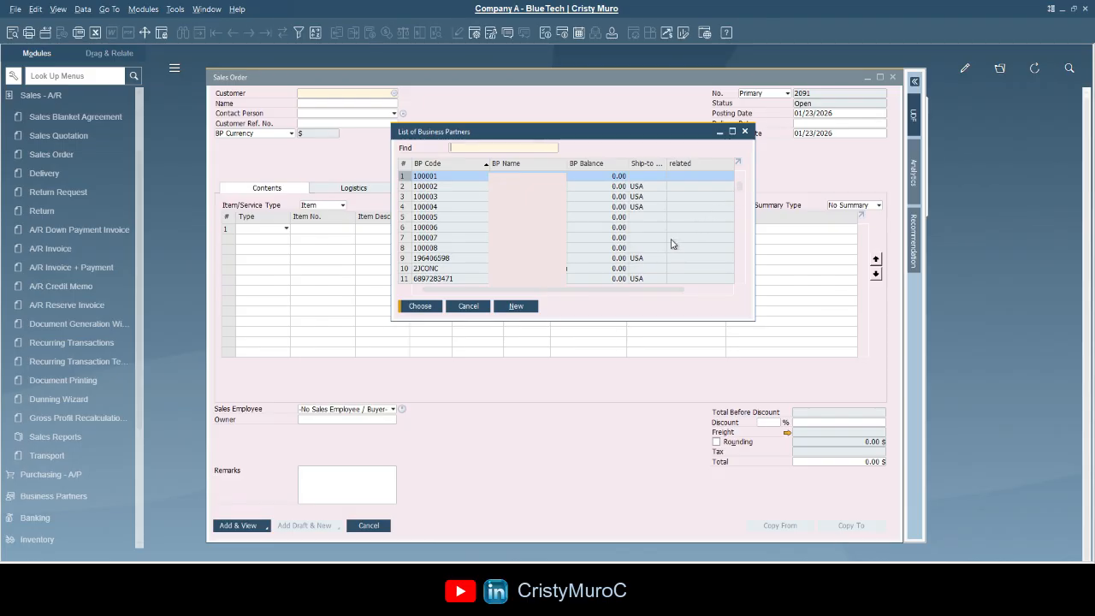
{"action": "scroll", "coordinate": [592, 230], "scroll_direction": "down", "scroll_amount": 3}
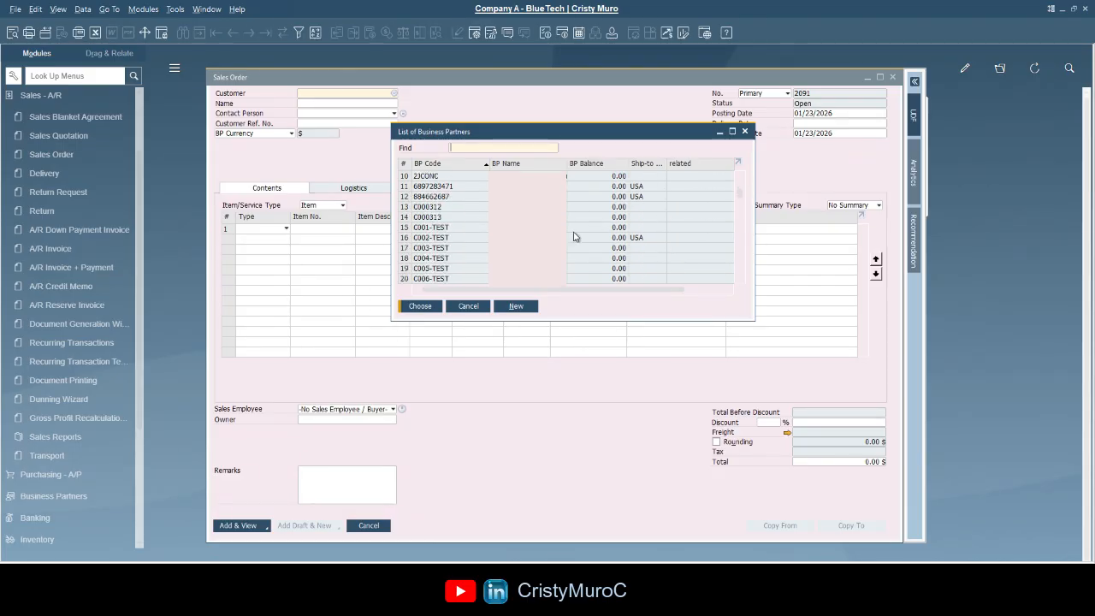
{"action": "left_click", "coordinate": [574, 237]}
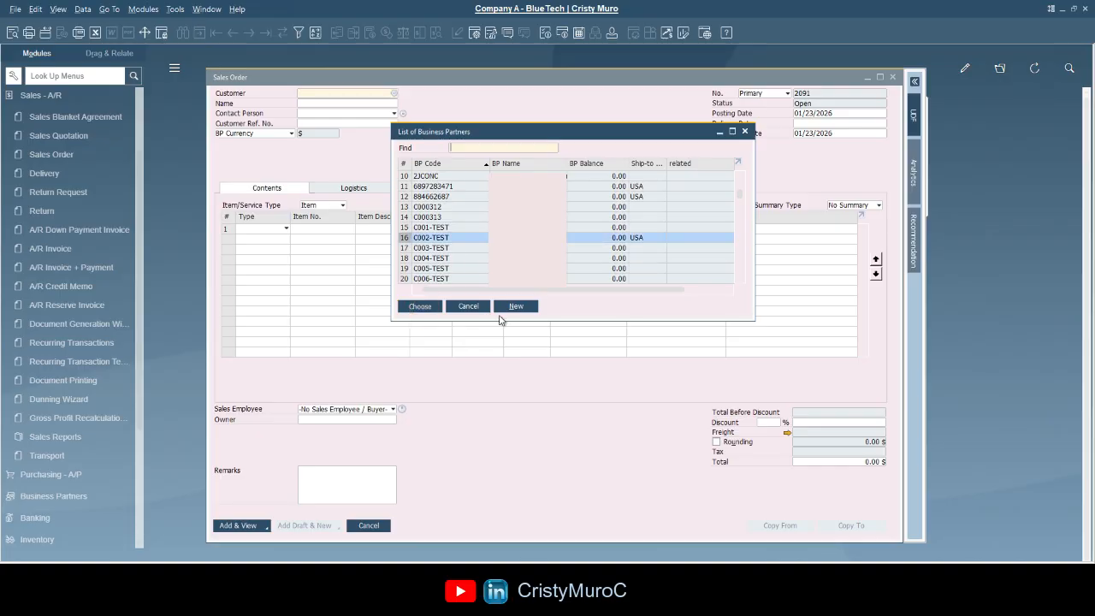
{"action": "key", "text": "Return"}
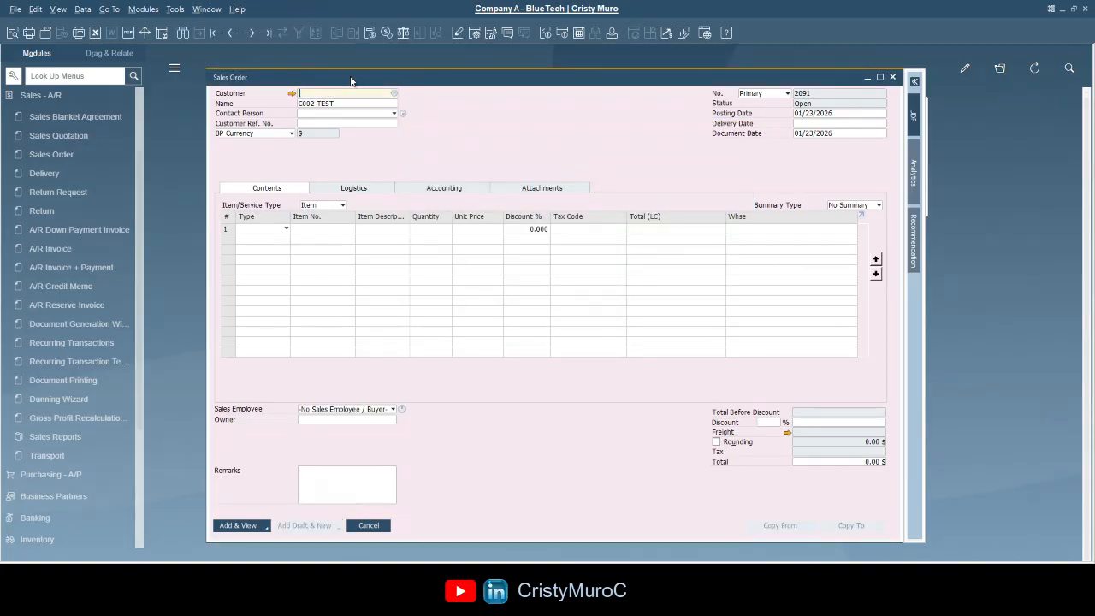
{"action": "double_click", "coordinate": [342, 103]}
{"action": "key", "text": "BackSpace"}
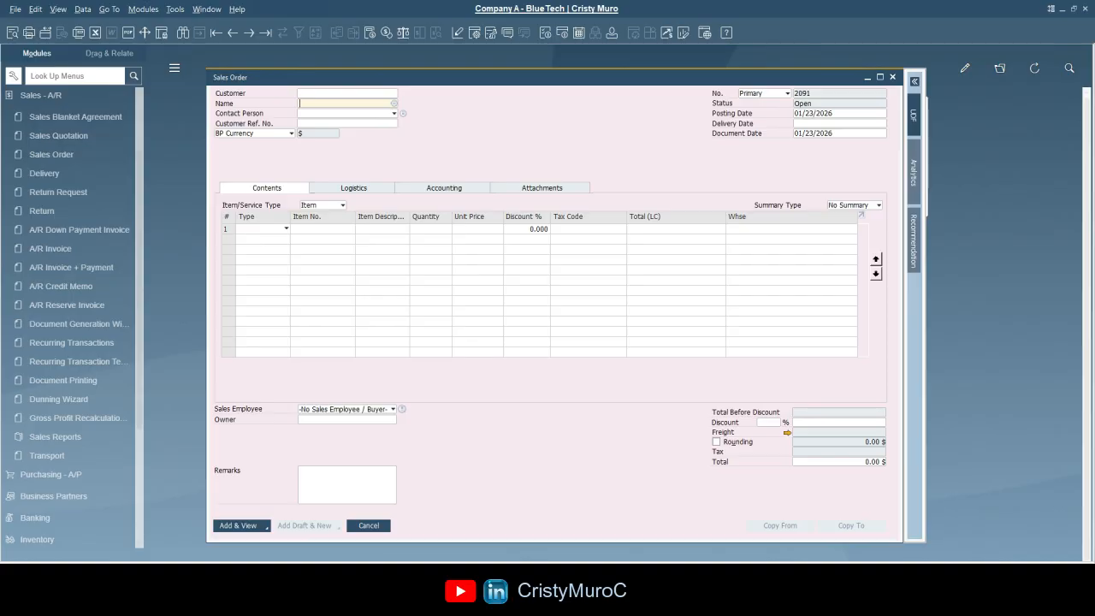
- Fill the customer by typing a customer's full name in Name, then delete it
{"action": "key", "text": "Tab"}
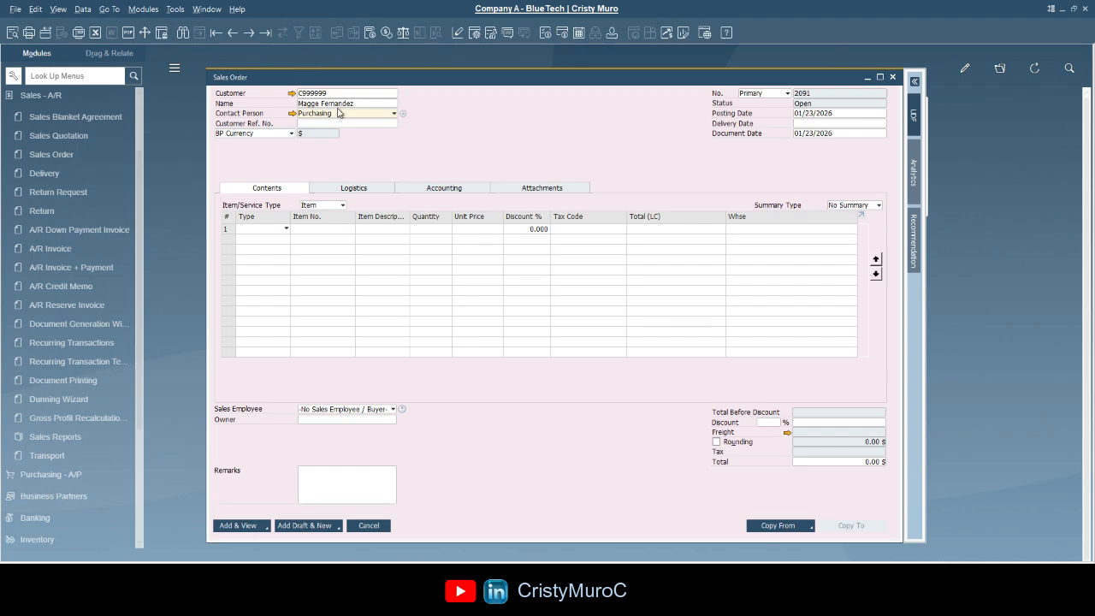
{"action": "left_click", "coordinate": [354, 105]}
{"action": "key", "text": "Delete"}
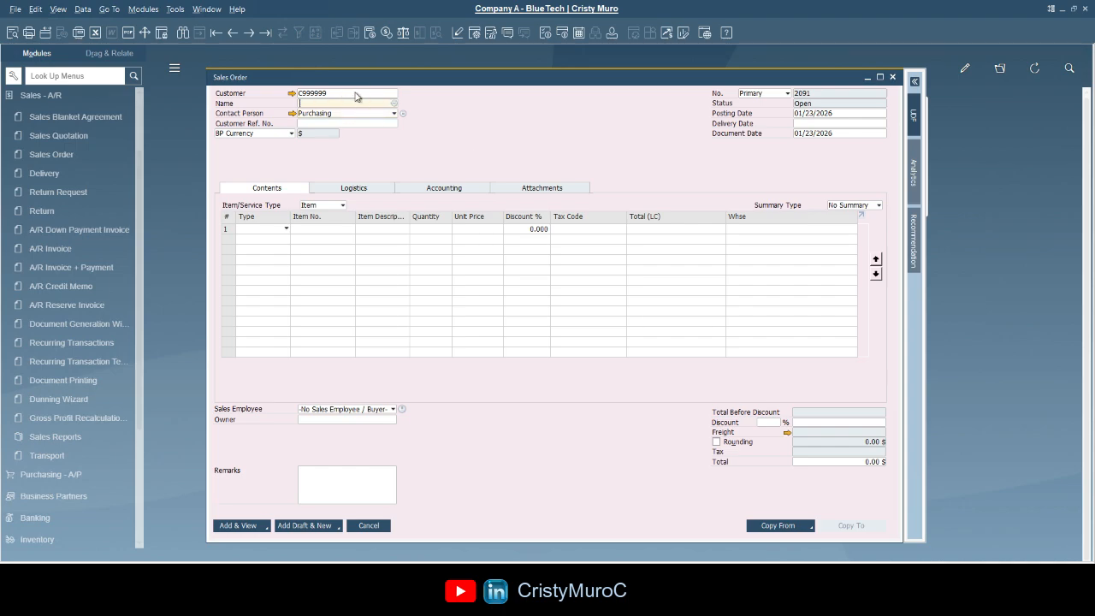
- Clear the customer code and pick a second customer from the name suggestions
{"action": "left_click", "coordinate": [354, 94]}
{"action": "left_click", "coordinate": [342, 100]}
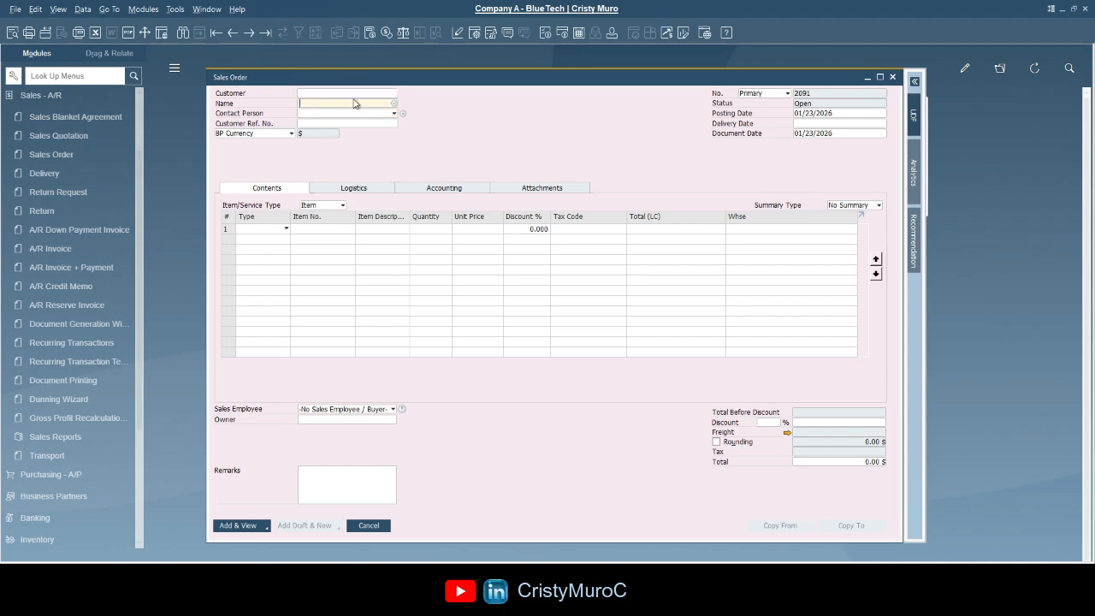
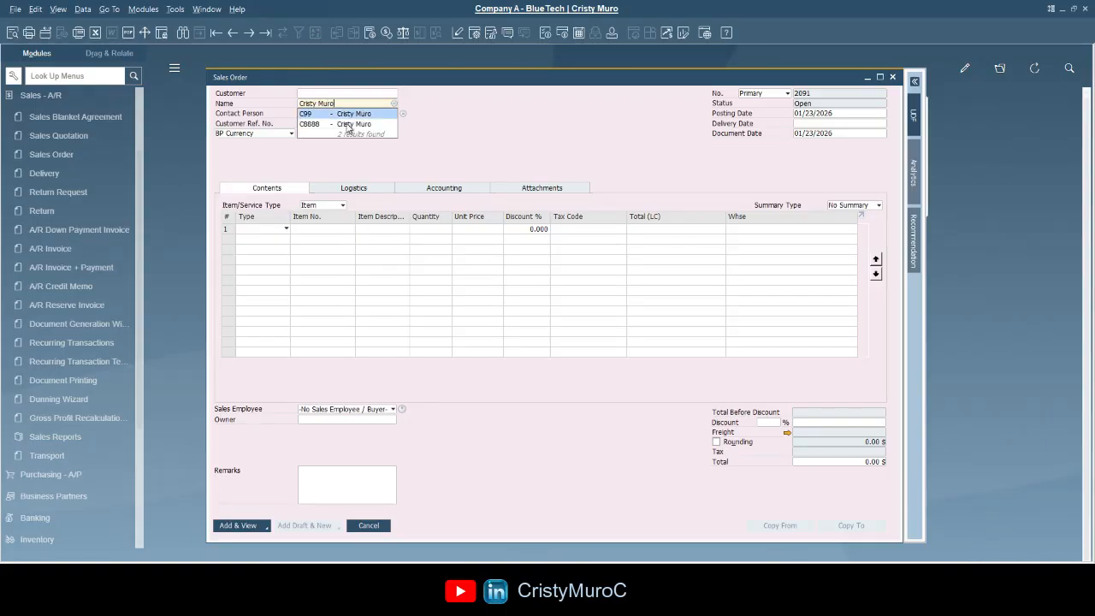
{"action": "left_click", "coordinate": [345, 124]}
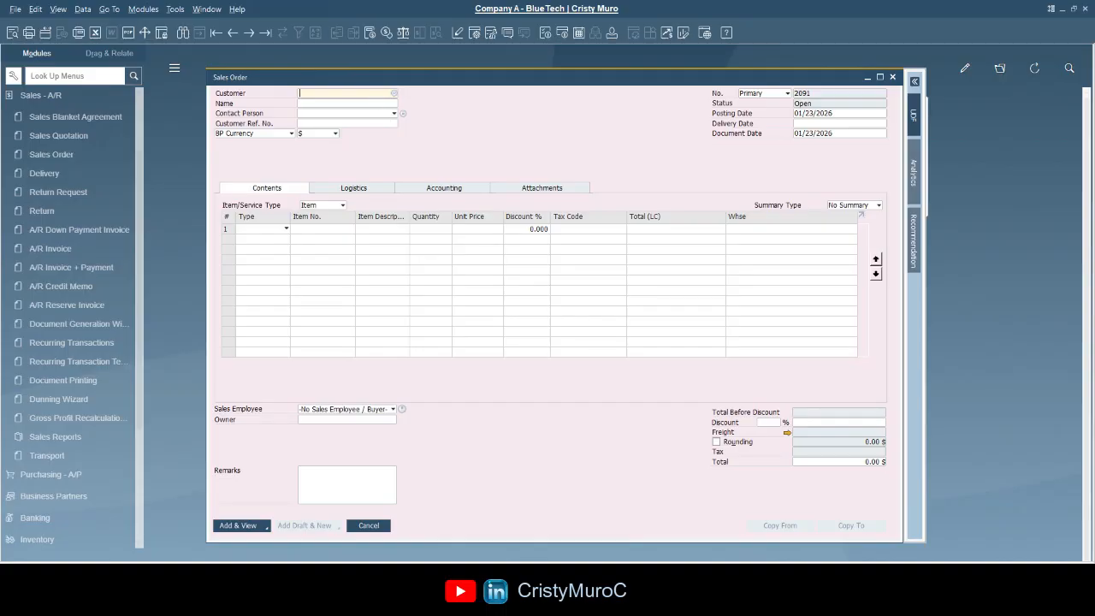
- Open the partner list from Name, sort it by BP Name, and search by the customer's first name
{"action": "left_click", "coordinate": [368, 103]}
{"action": "left_click", "coordinate": [394, 103]}
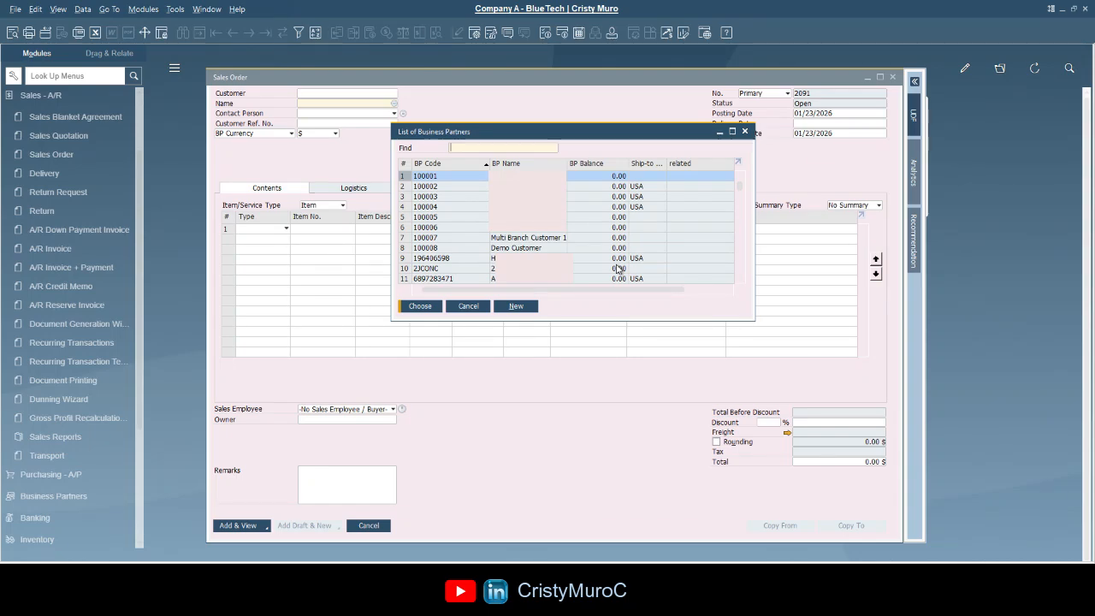
{"action": "type", "text": "88"}
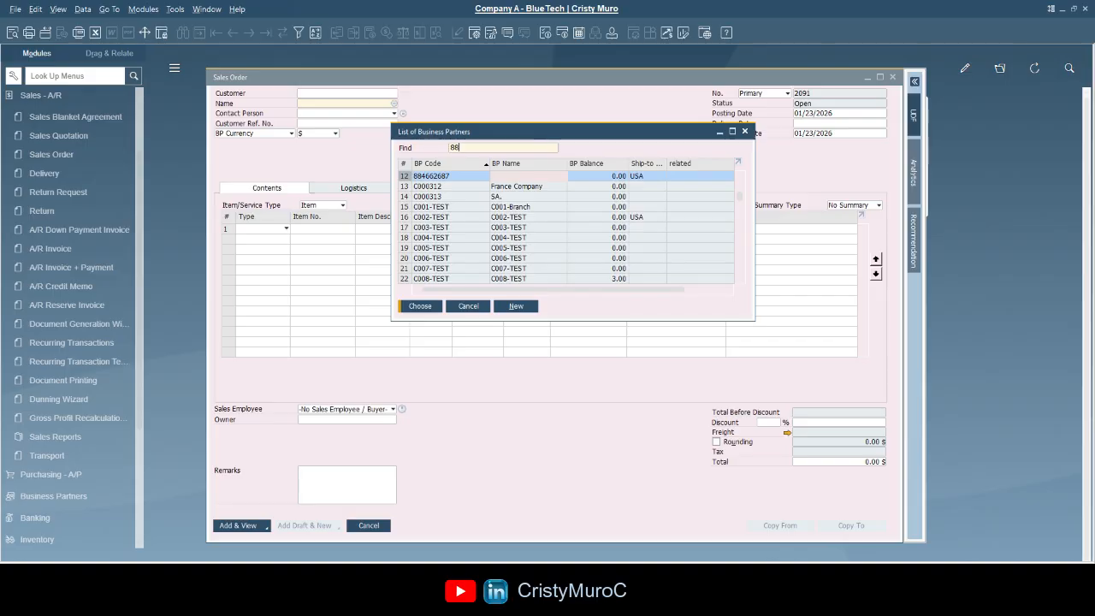
{"action": "key", "text": "BackSpace"}
{"action": "key", "text": "BackSpace"}
{"action": "type", "text": "Cristy"}
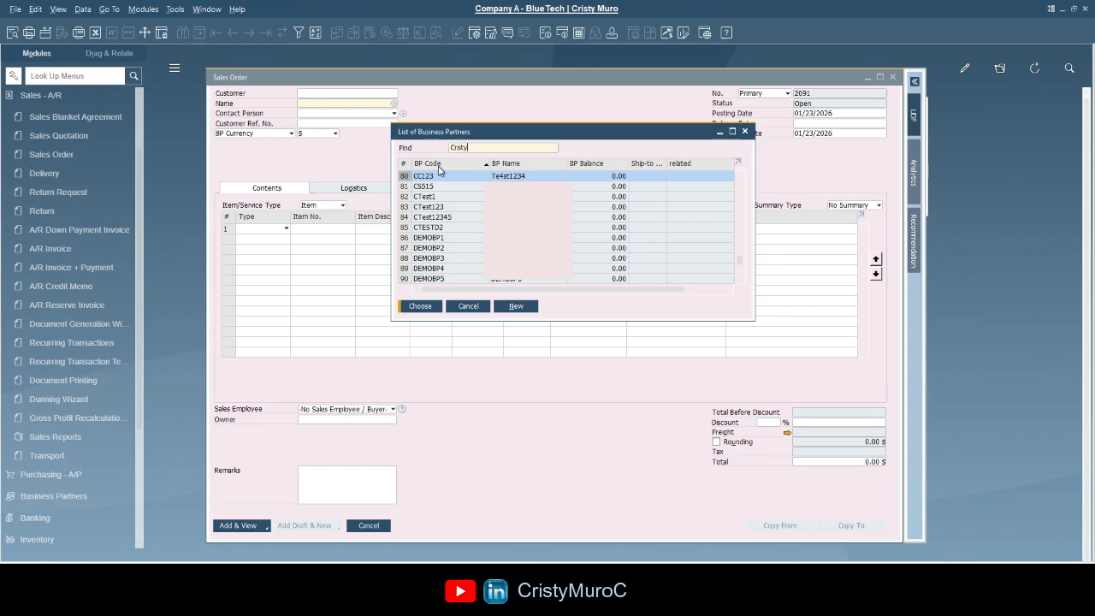
{"action": "left_click_drag", "start_coordinate": [471, 148], "coordinate": [421, 148]}
{"action": "key", "text": "BackSpace"}
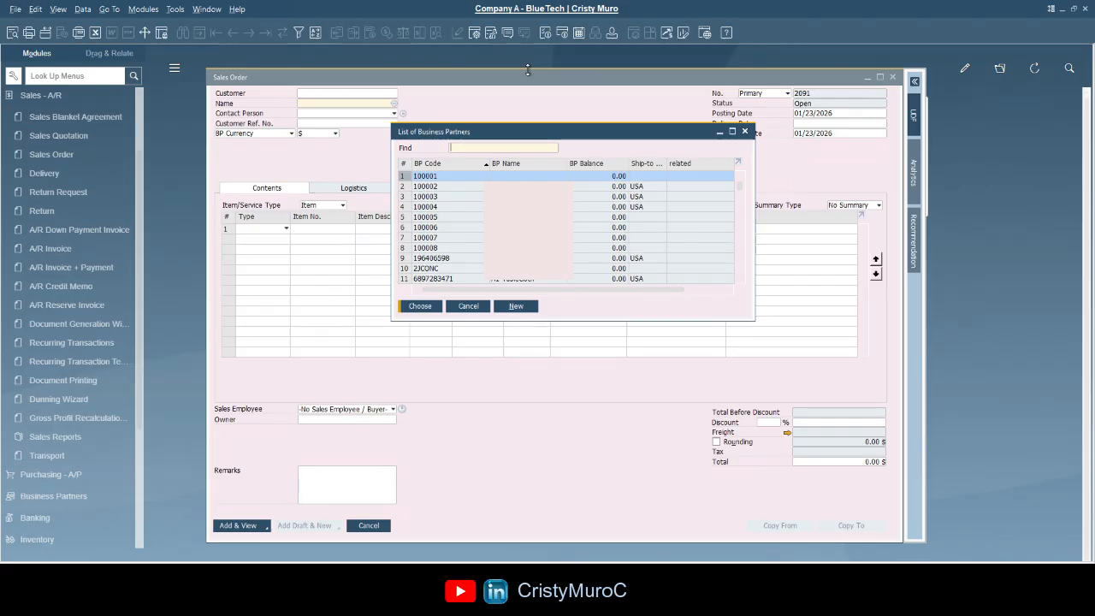
{"action": "double_click", "coordinate": [554, 165]}
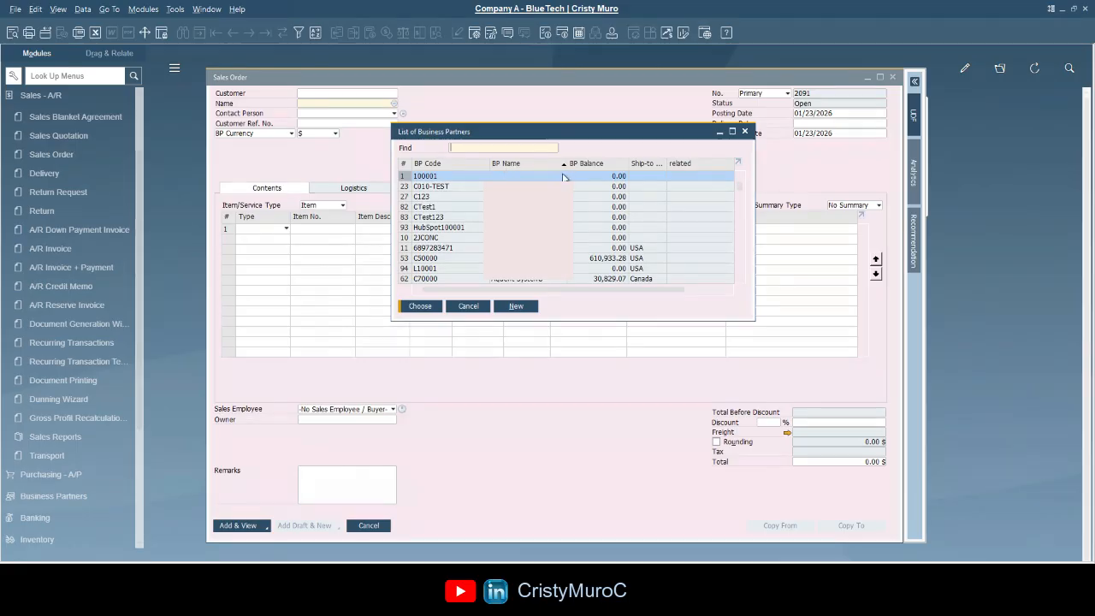
{"action": "type", "text": "Crist"}
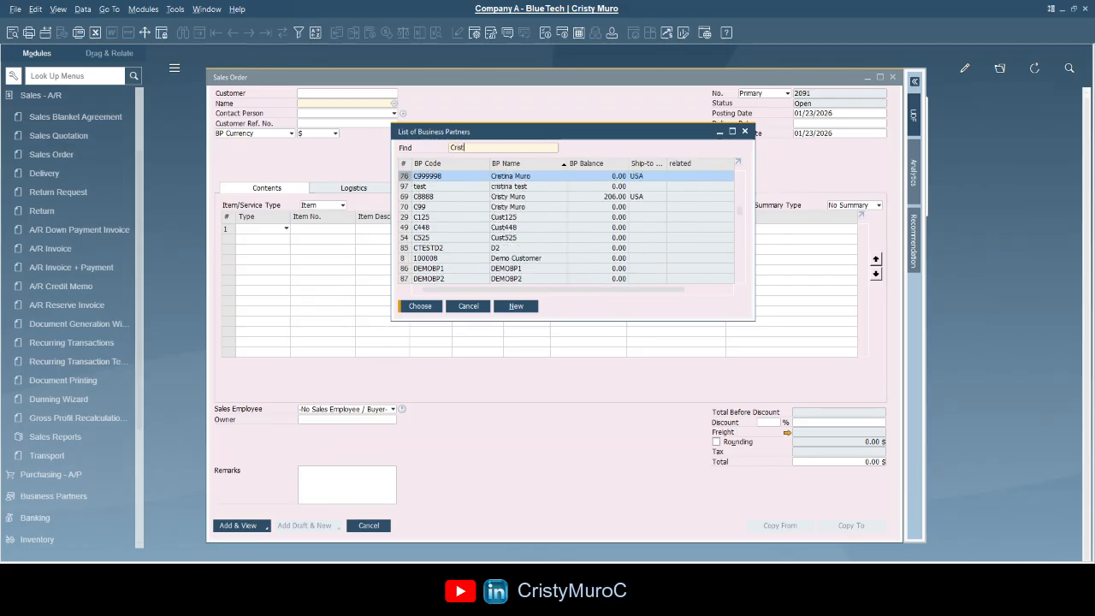
{"action": "type", "text": "y"}
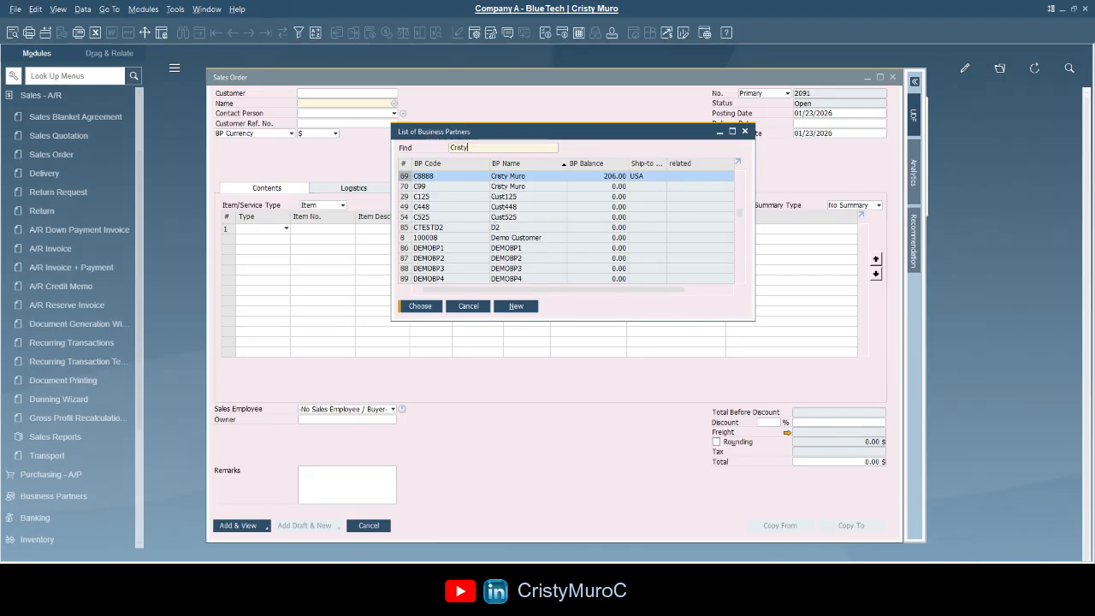
- Choose the found partner, then clear it and search partners by the wildcard name *Test
{"action": "left_click", "coordinate": [420, 306]}
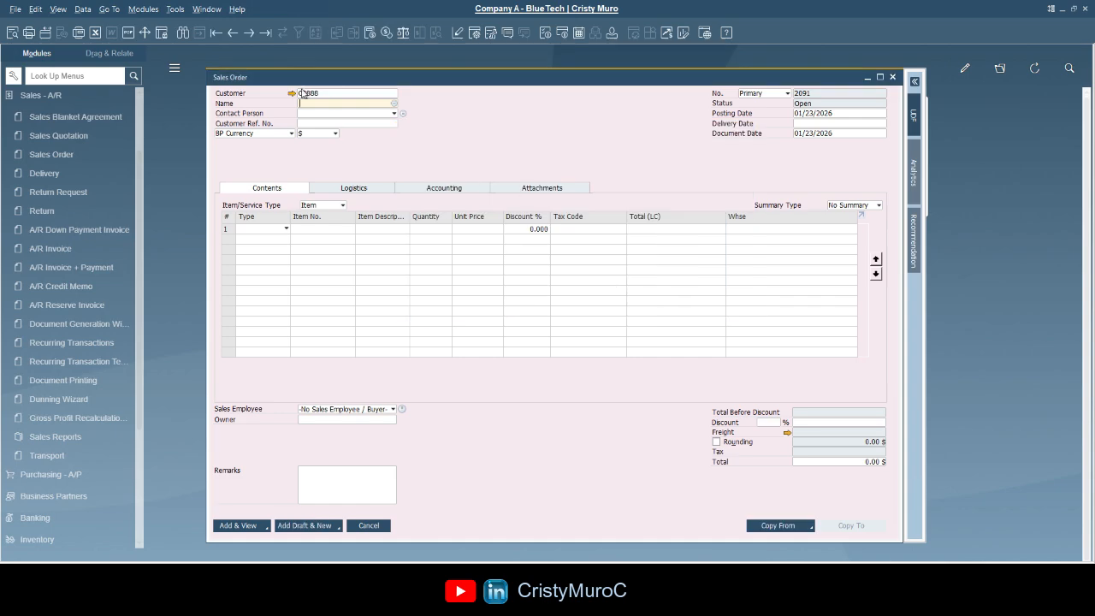
{"action": "key", "text": "BackSpace"}
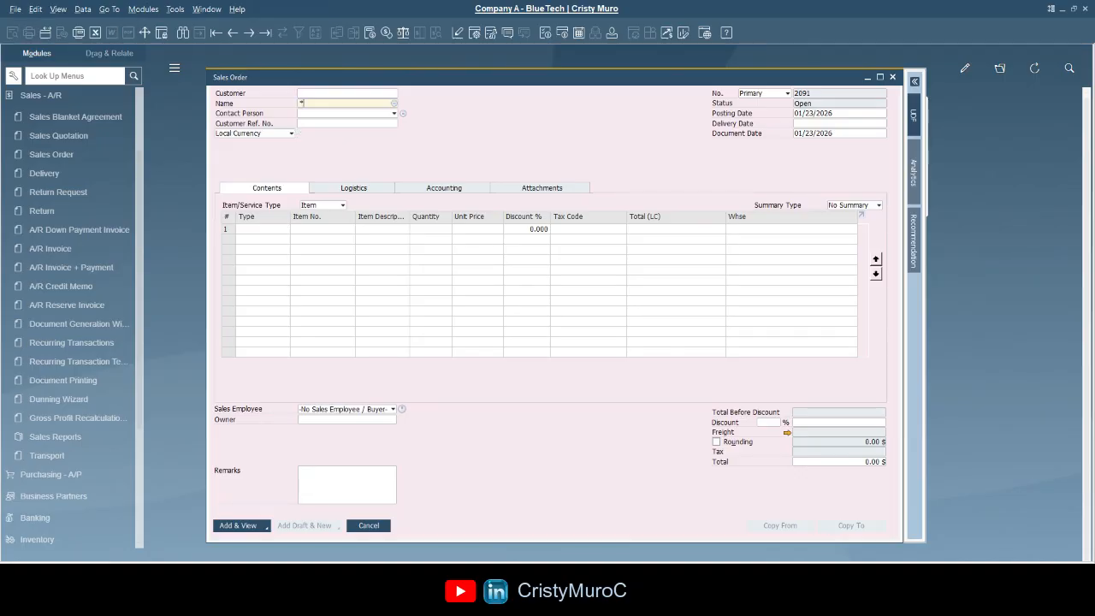
{"action": "type", "text": "Test"}
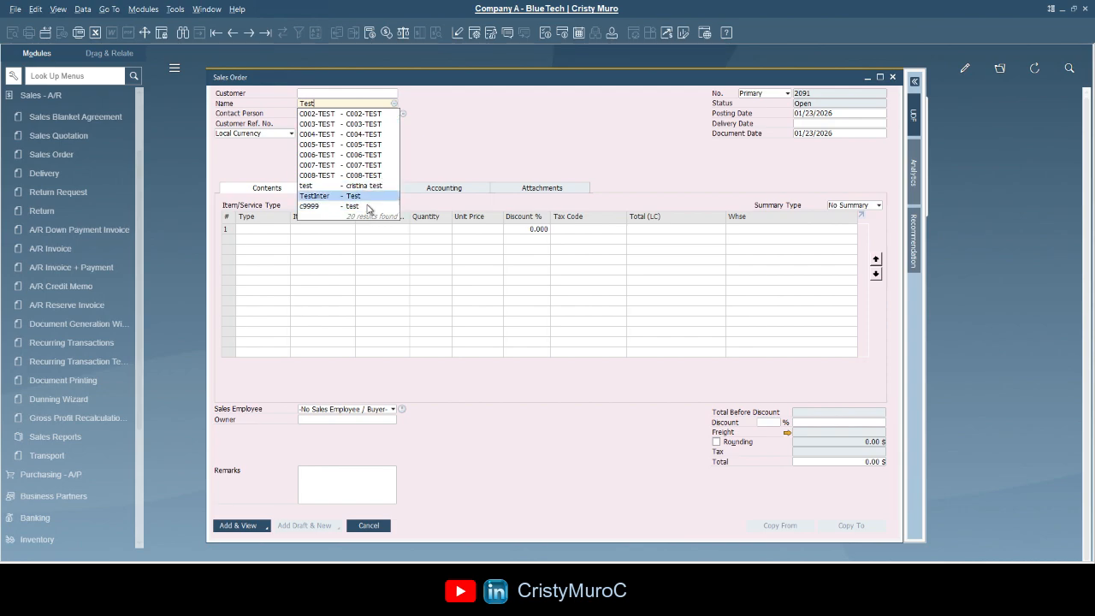
{"action": "key", "text": "Escape"}
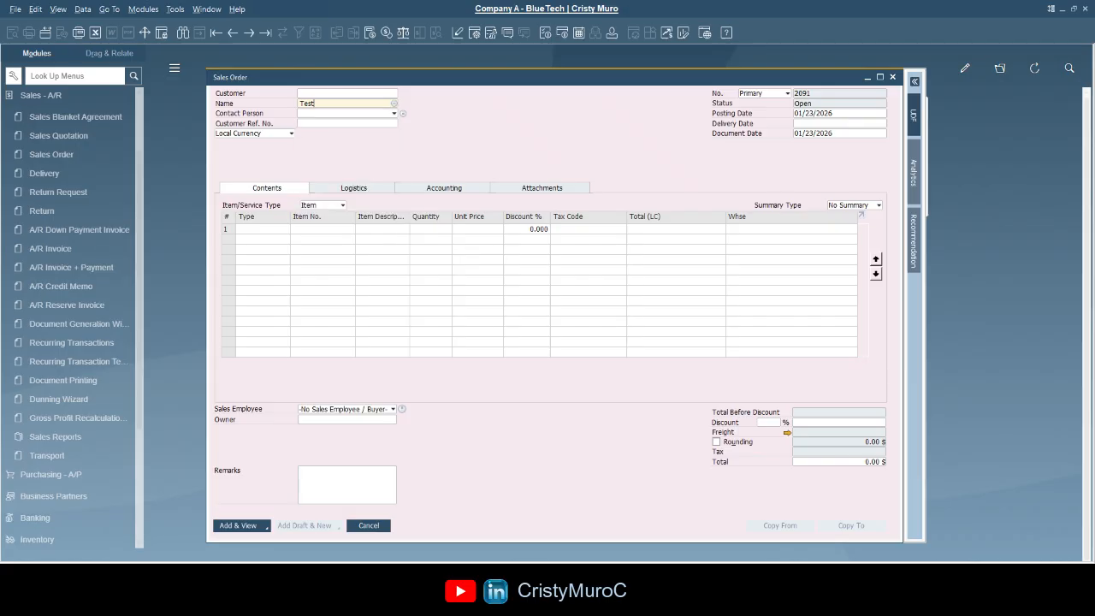
{"action": "key", "text": "BackSpace"}
{"action": "key", "text": "BackSpace"}
{"action": "key", "text": "BackSpace"}
{"action": "key", "text": "BackSpace"}
{"action": "type", "text": "*Test"}
{"action": "key", "text": "Tab"}
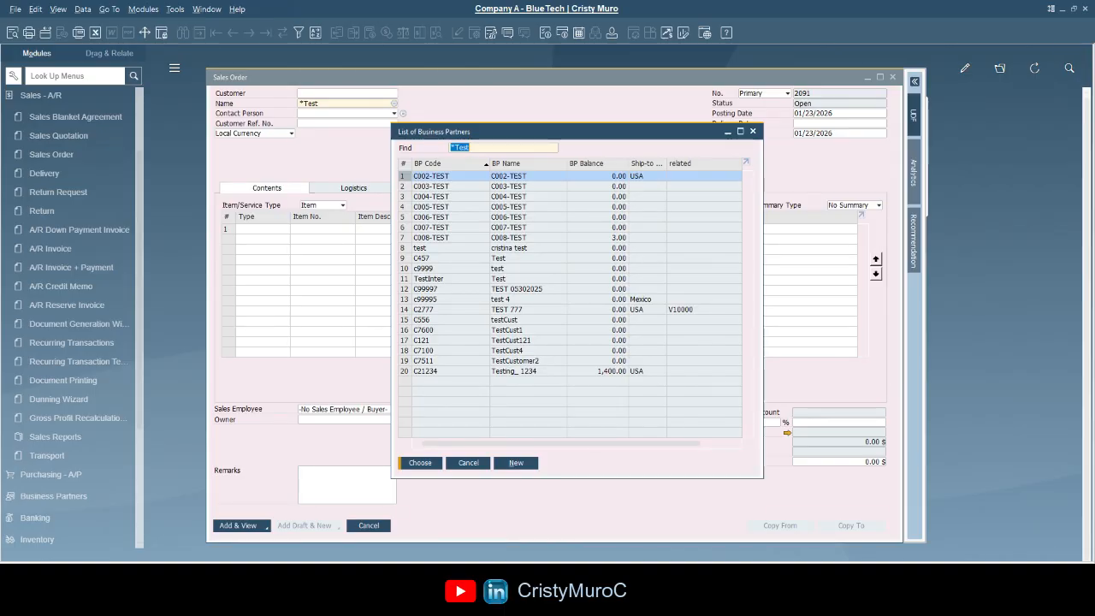
- From the *Test results, choose the partner coded test as the order's customer
{"action": "left_click", "coordinate": [550, 228]}
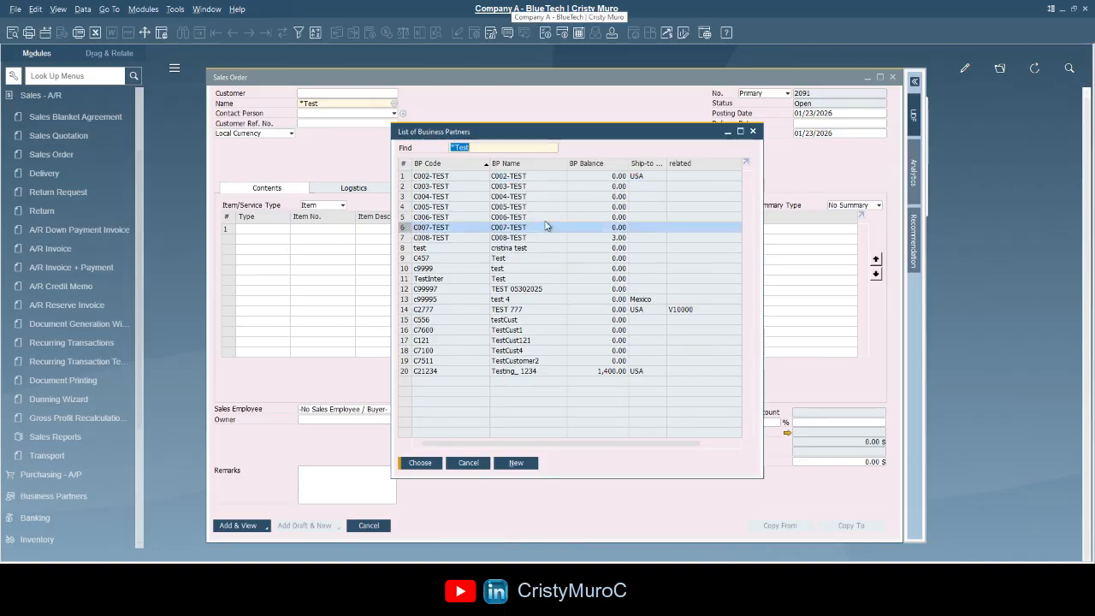
{"action": "left_click", "coordinate": [523, 280]}
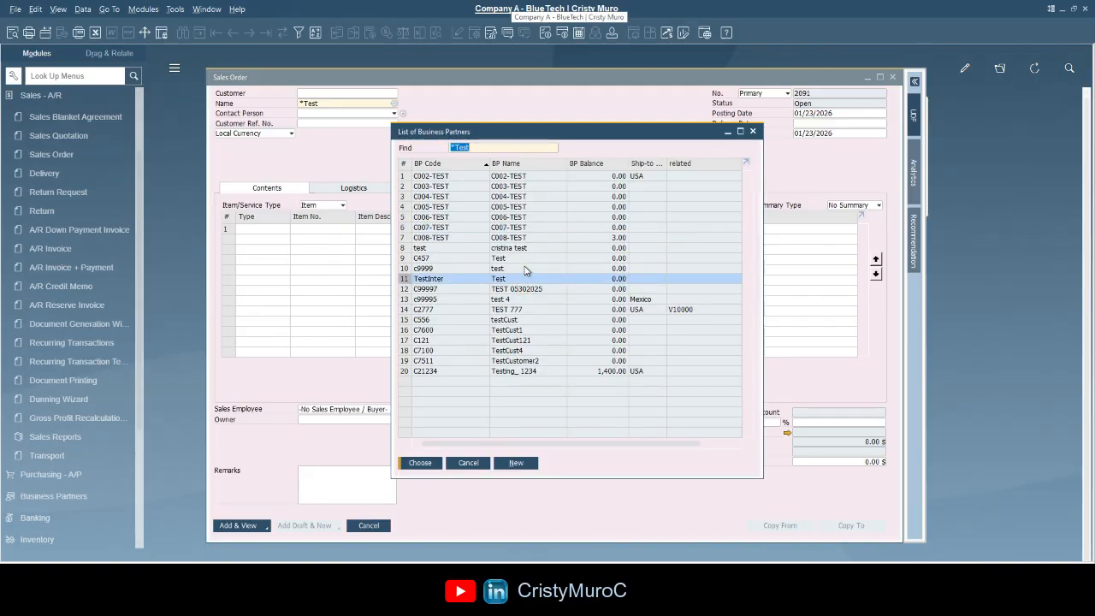
{"action": "left_click", "coordinate": [530, 217]}
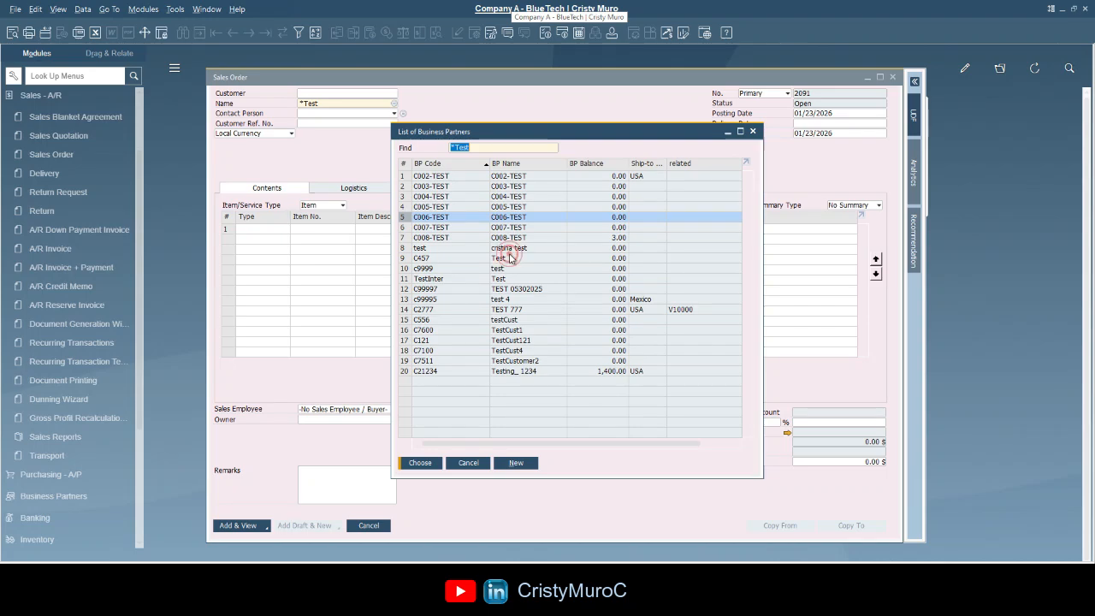
{"action": "left_click", "coordinate": [511, 258]}
{"action": "left_click", "coordinate": [512, 248]}
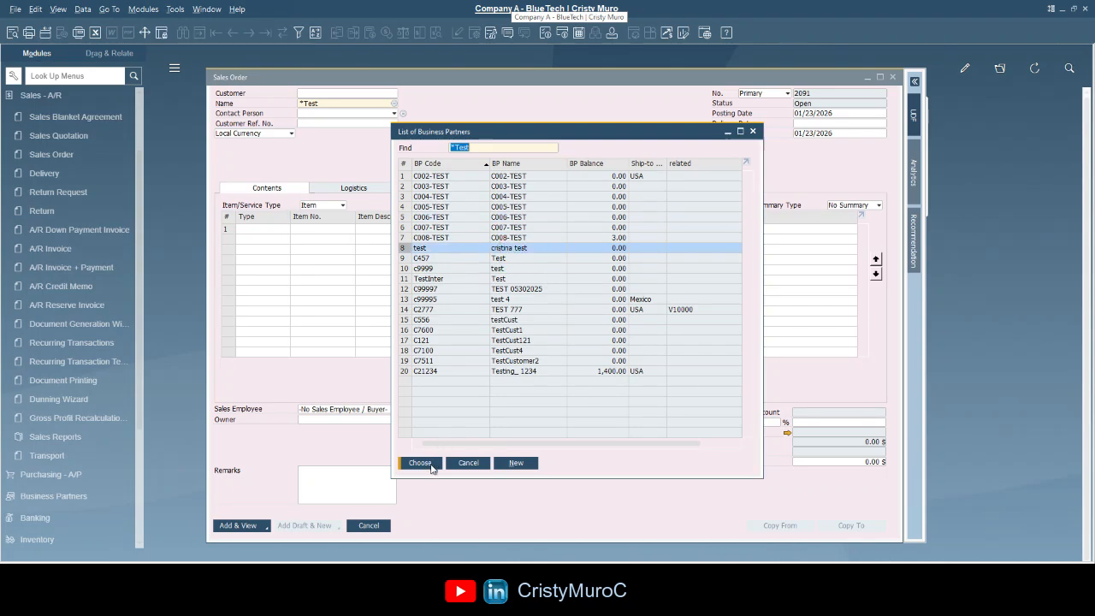
{"action": "left_click", "coordinate": [432, 465]}
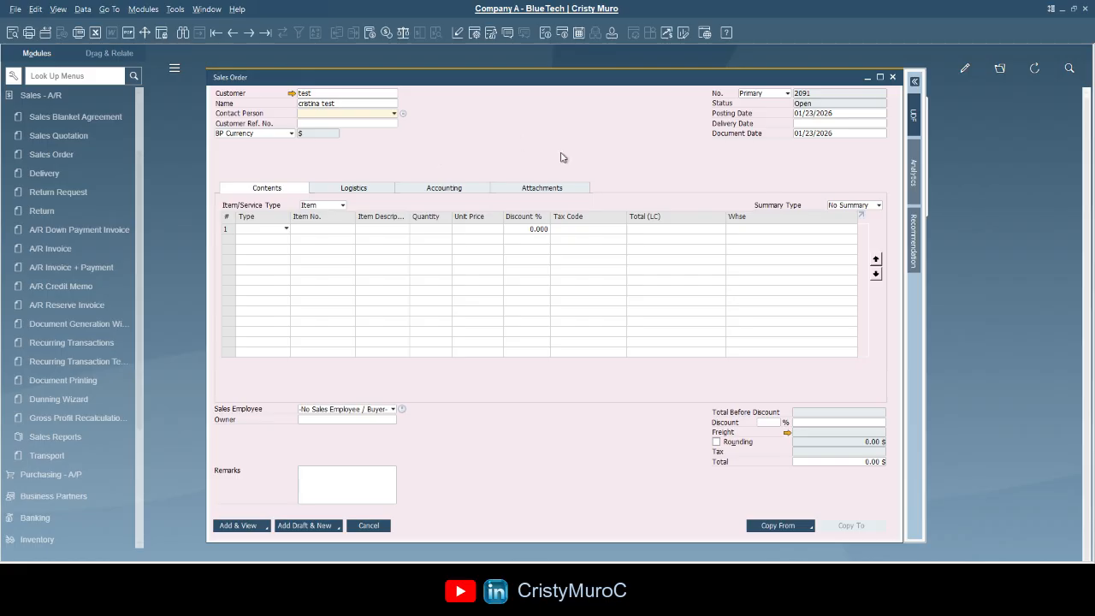
- Set the delivery date, trying 01/25/2026 and 03/15/2026 before settling on 01/29/2026
{"action": "left_click", "coordinate": [834, 123]}
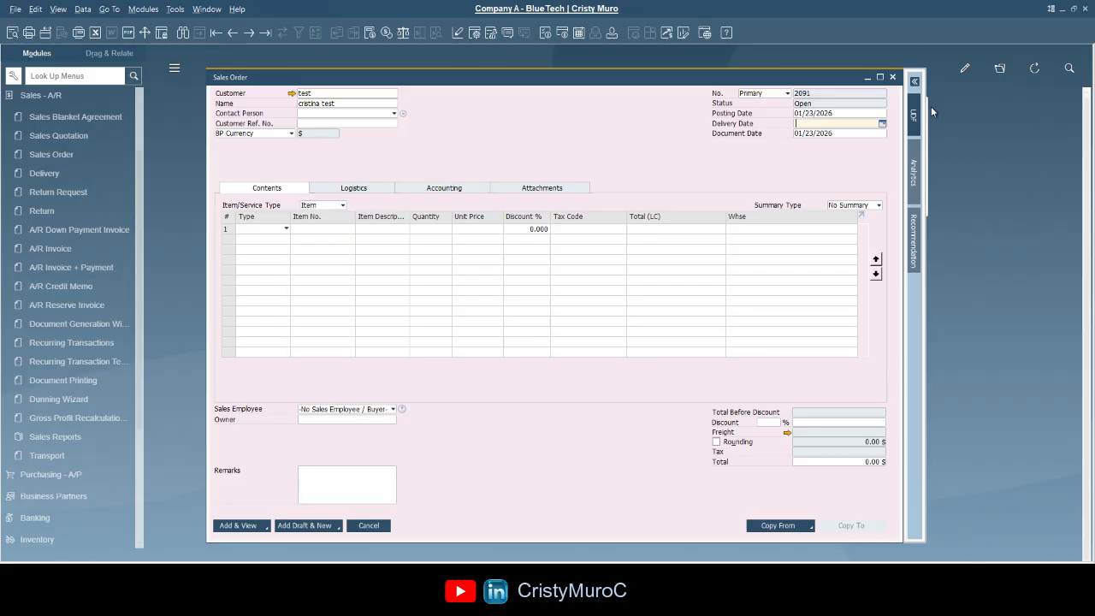
{"action": "type", "text": "01/25/2026"}
{"action": "key", "text": "Tab"}
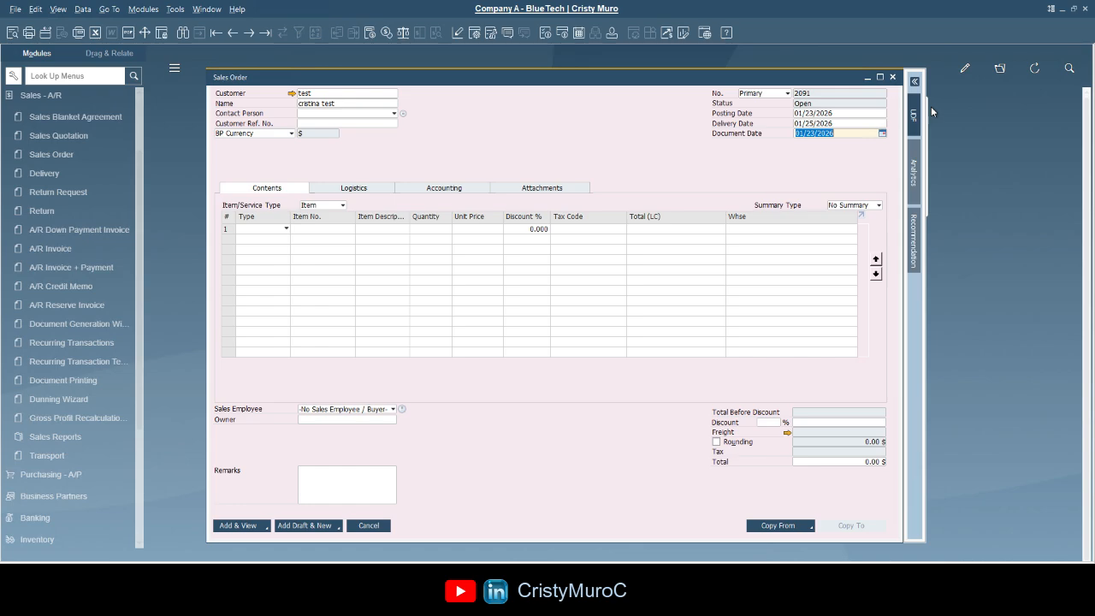
{"action": "key", "text": "shift+Tab"}
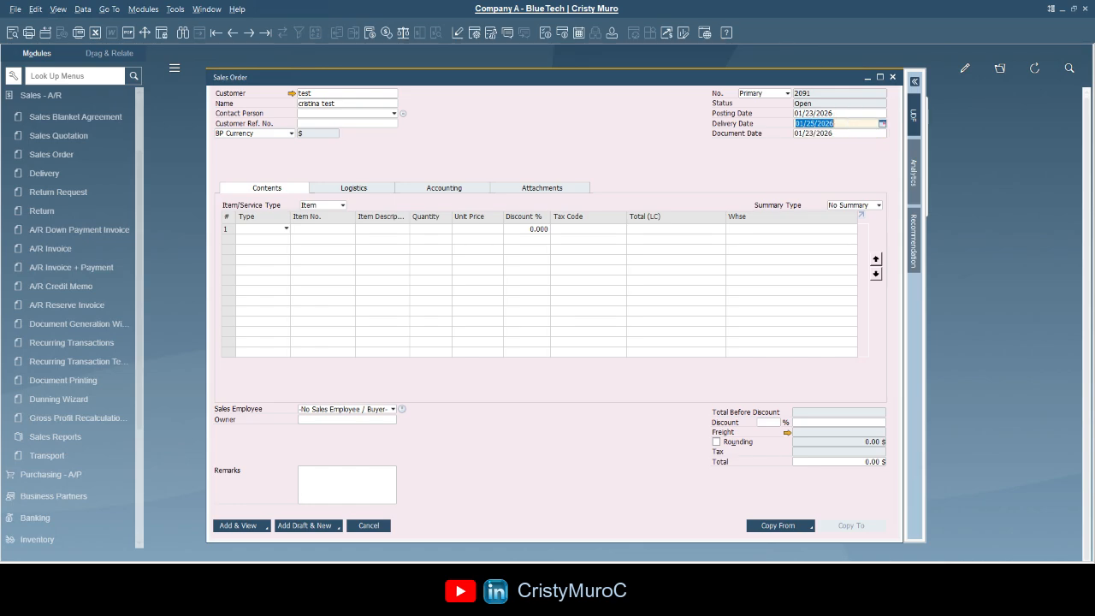
{"action": "key", "text": "BackSpace"}
{"action": "type", "text": "0315"}
{"action": "key", "text": "Tab"}
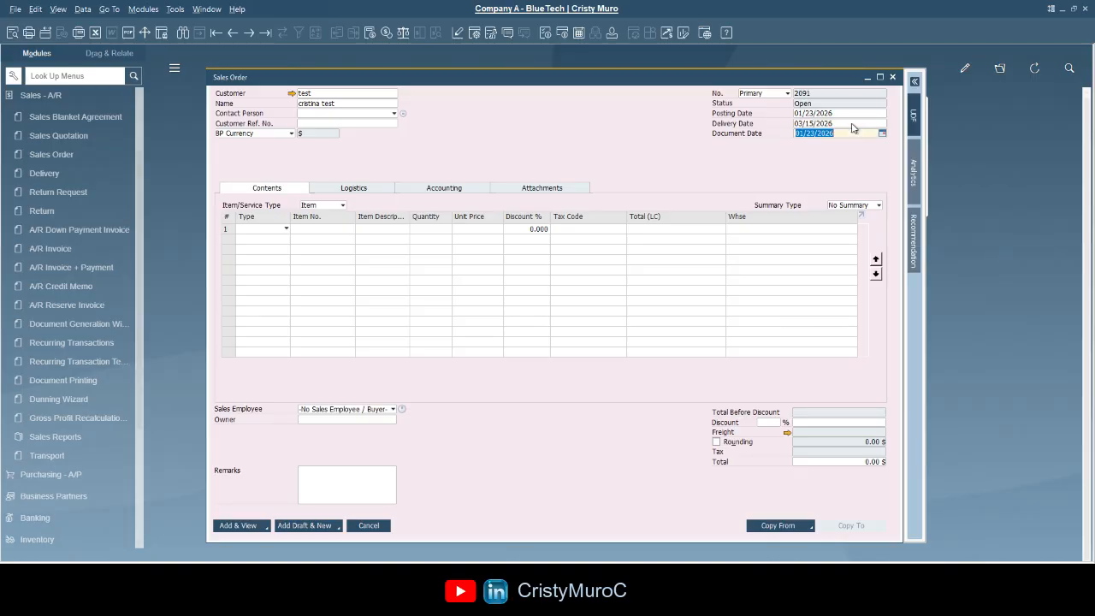
{"action": "left_click", "coordinate": [851, 124]}
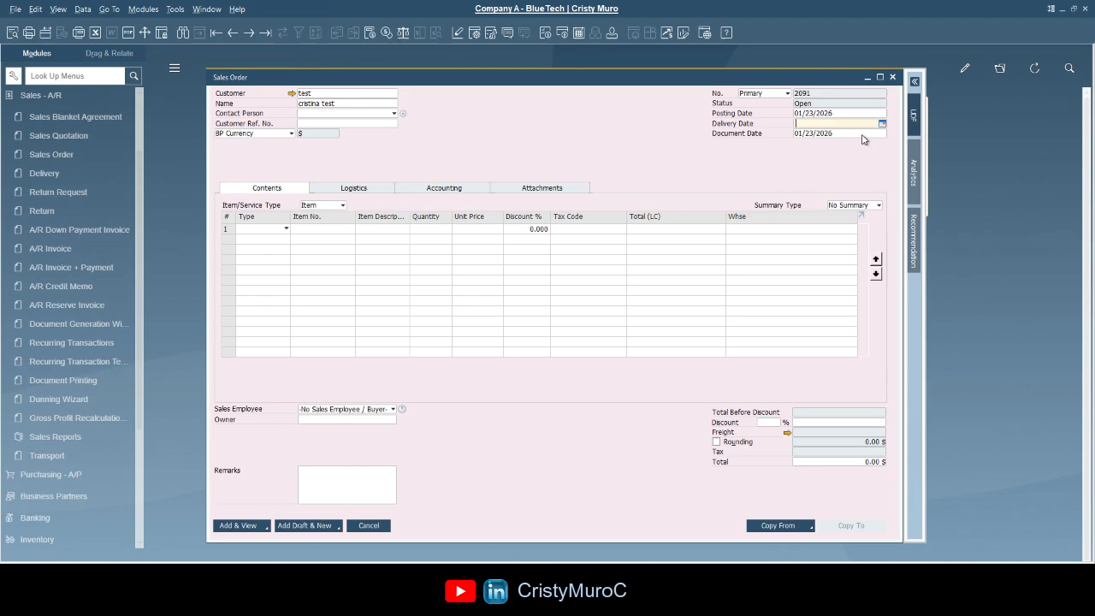
{"action": "type", "text": "29"}
{"action": "key", "text": "Tab"}
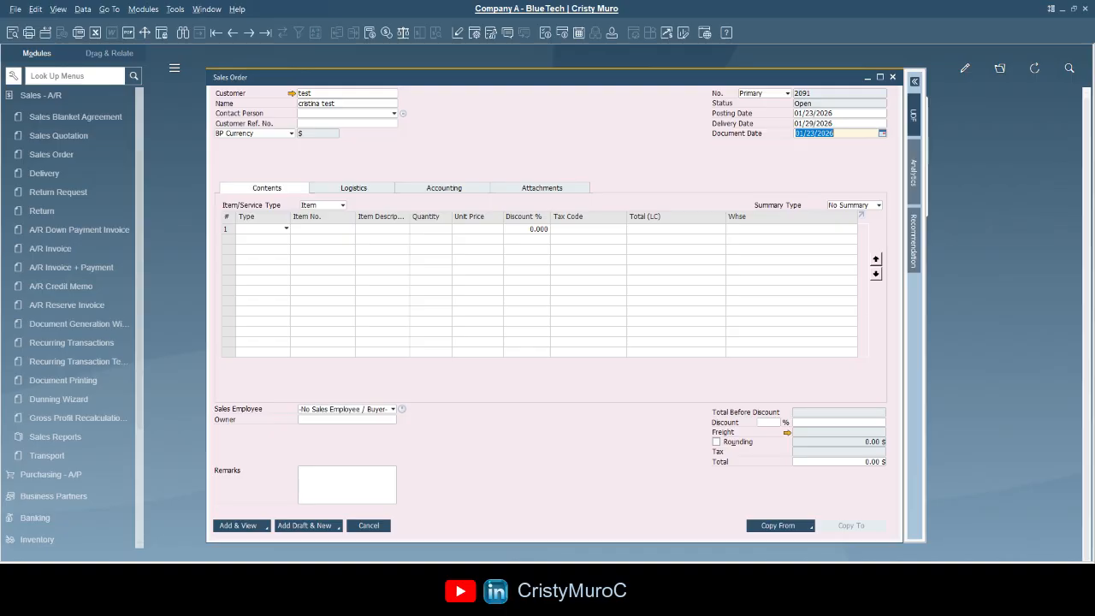
{"action": "key", "text": "Tab"}
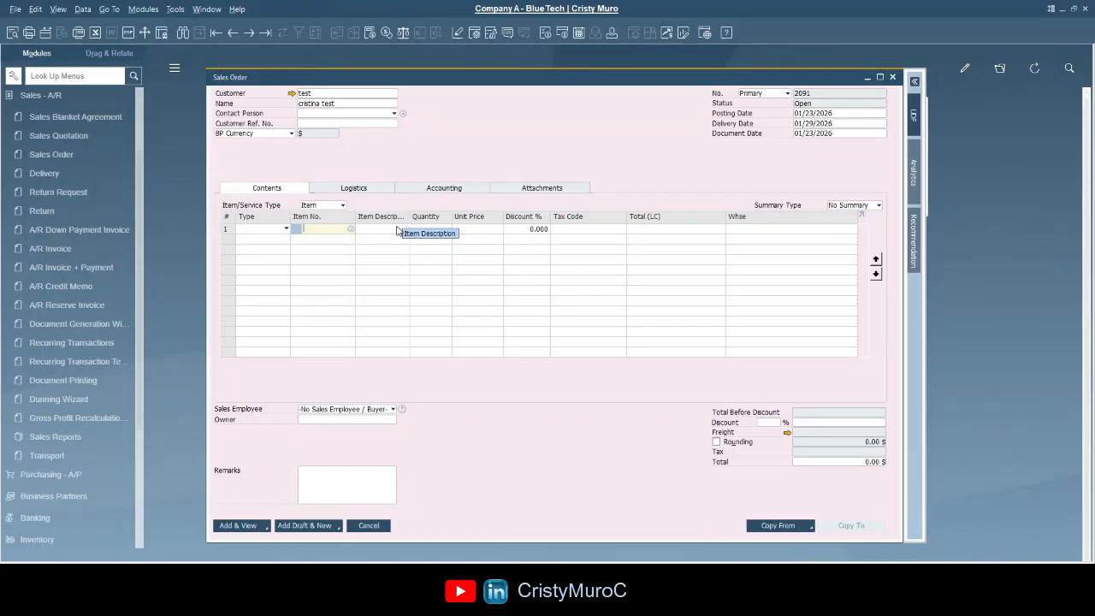
- Add IBU200 Ibuprofen 200mg Tablets on line 1 and type Ibu in line 2's description
{"action": "left_click", "coordinate": [386, 227]}
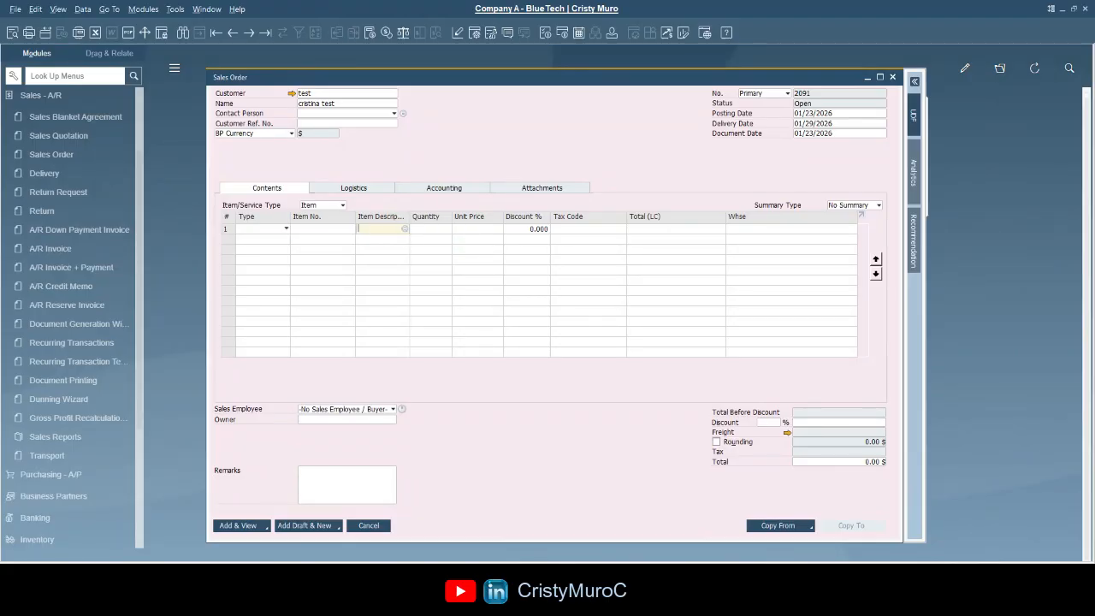
{"action": "left_click", "coordinate": [332, 228]}
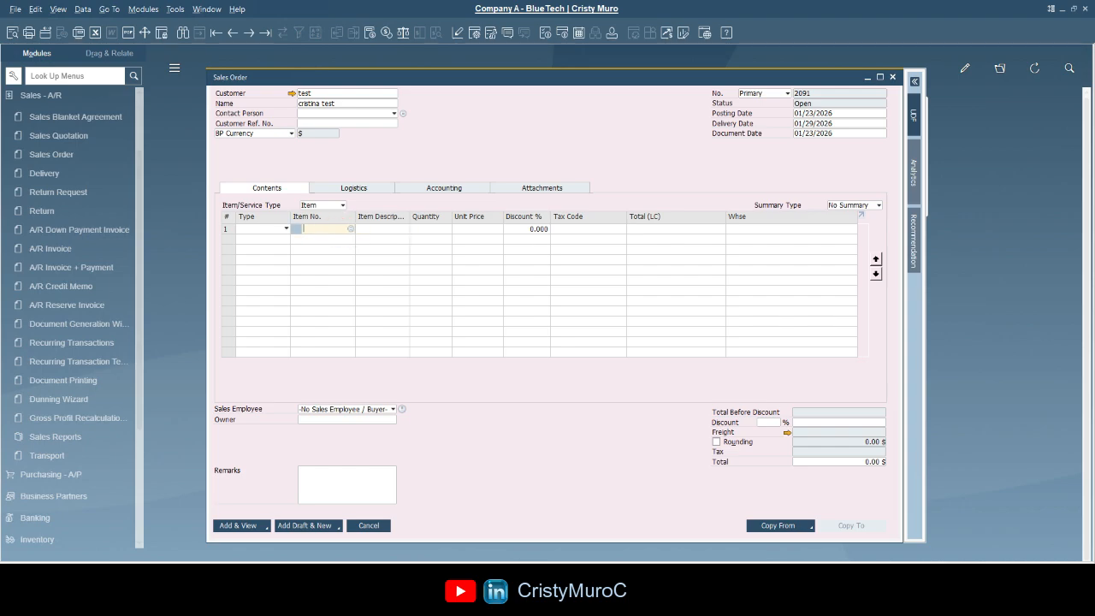
{"action": "type", "text": "IBU200"}
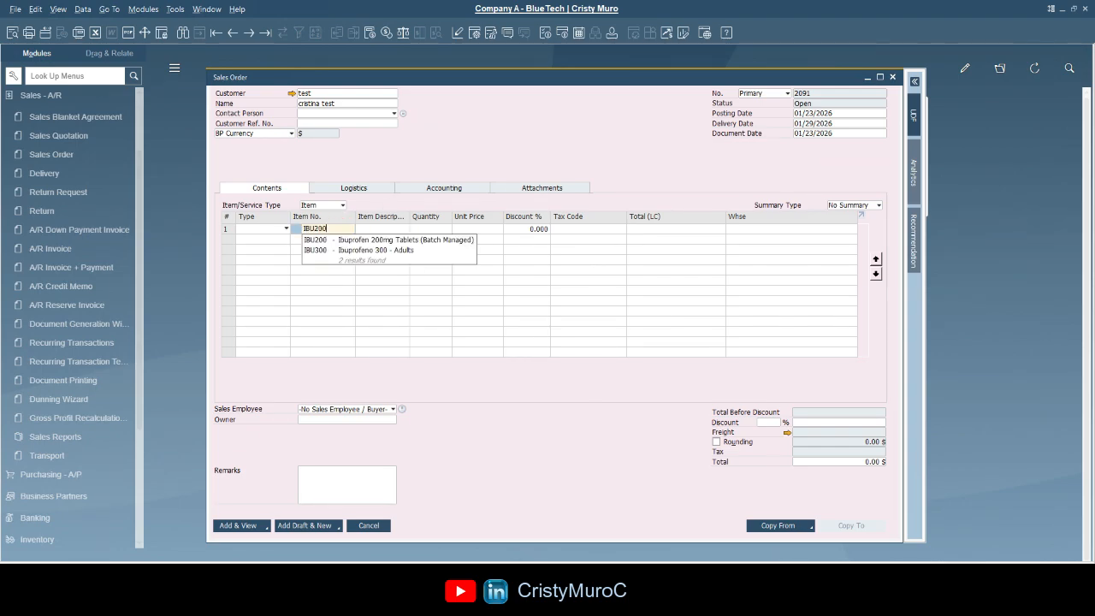
{"action": "key", "text": "Tab"}
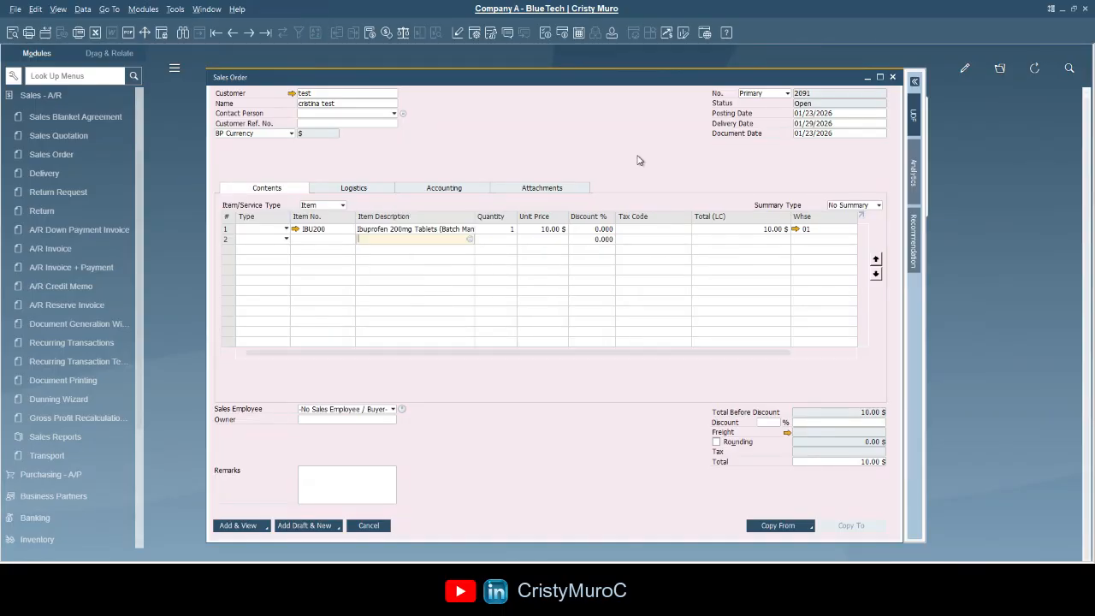
{"action": "type", "text": "Ibu"}
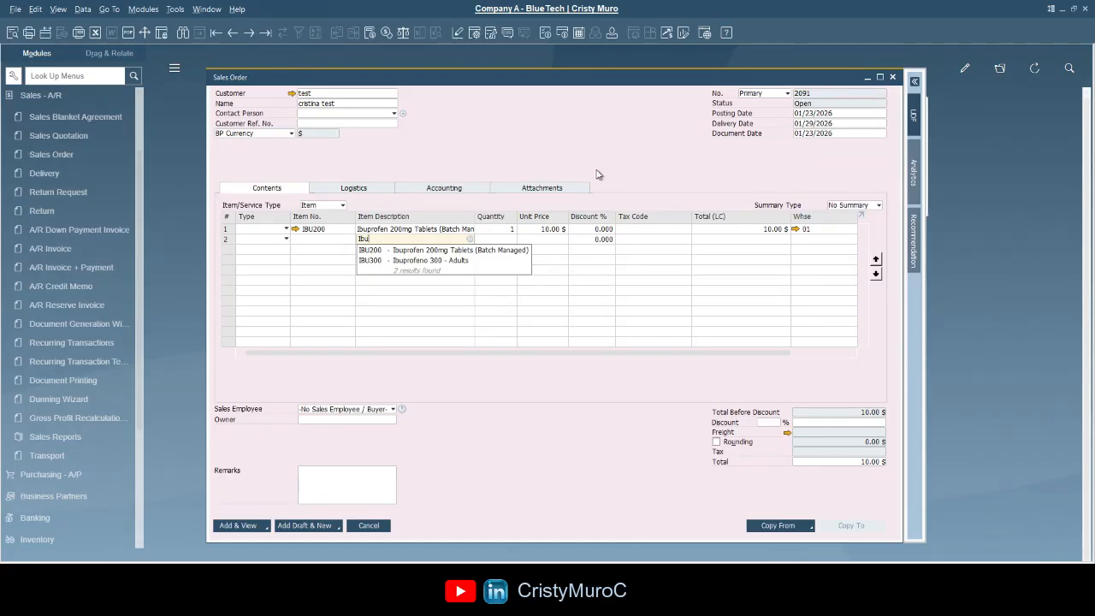
- Pick IBU300 Ibuprofeno 300 - Adults for line 2 and move to the empty line 3
{"action": "left_click", "coordinate": [443, 260]}
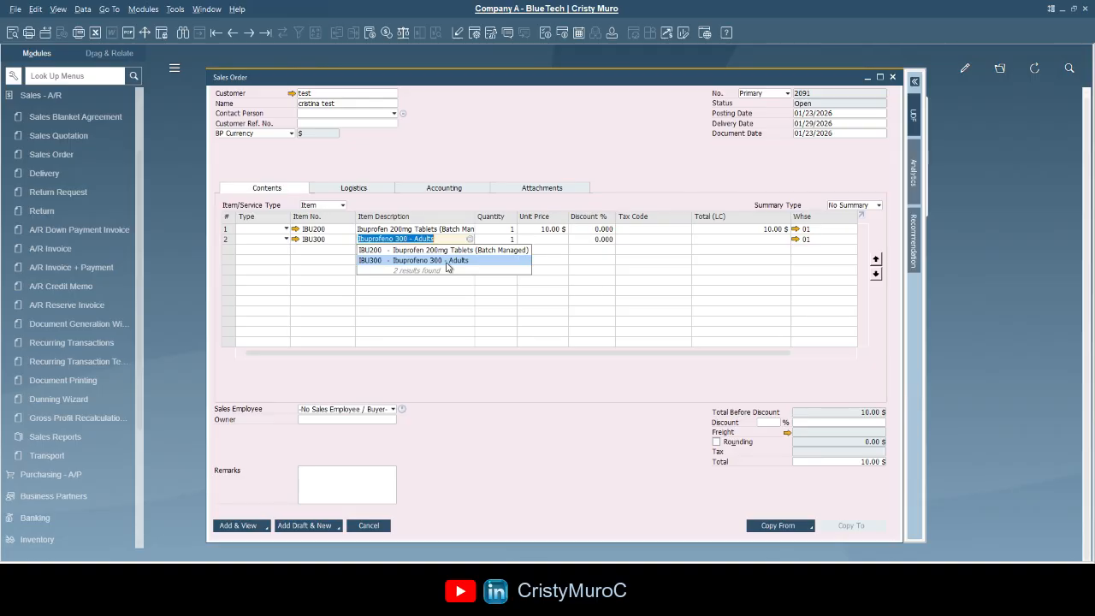
{"action": "left_click", "coordinate": [318, 248]}
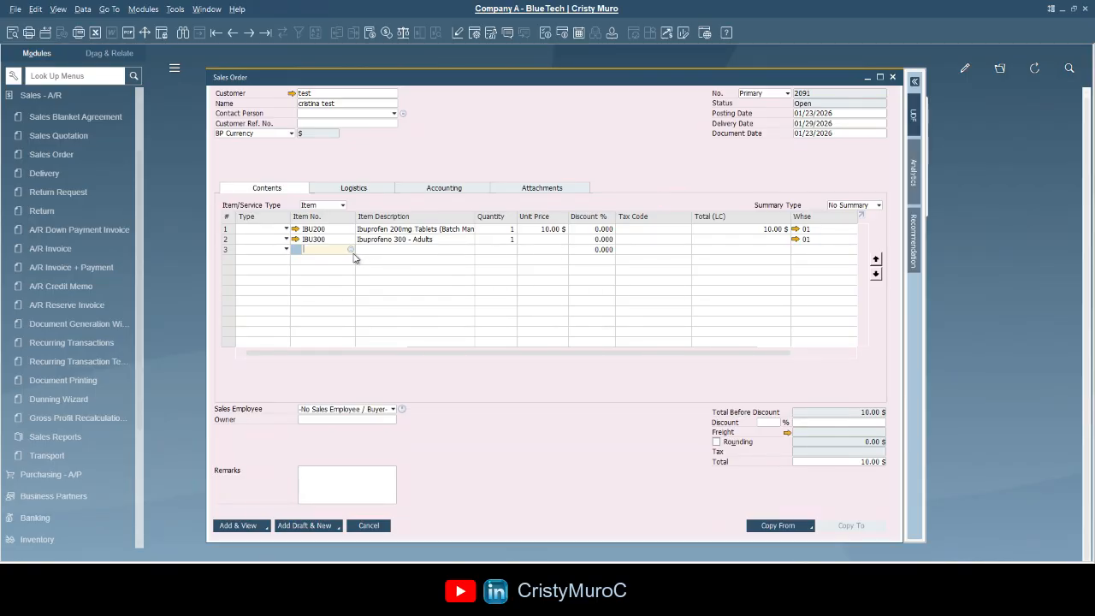
{"action": "left_click", "coordinate": [380, 250]}
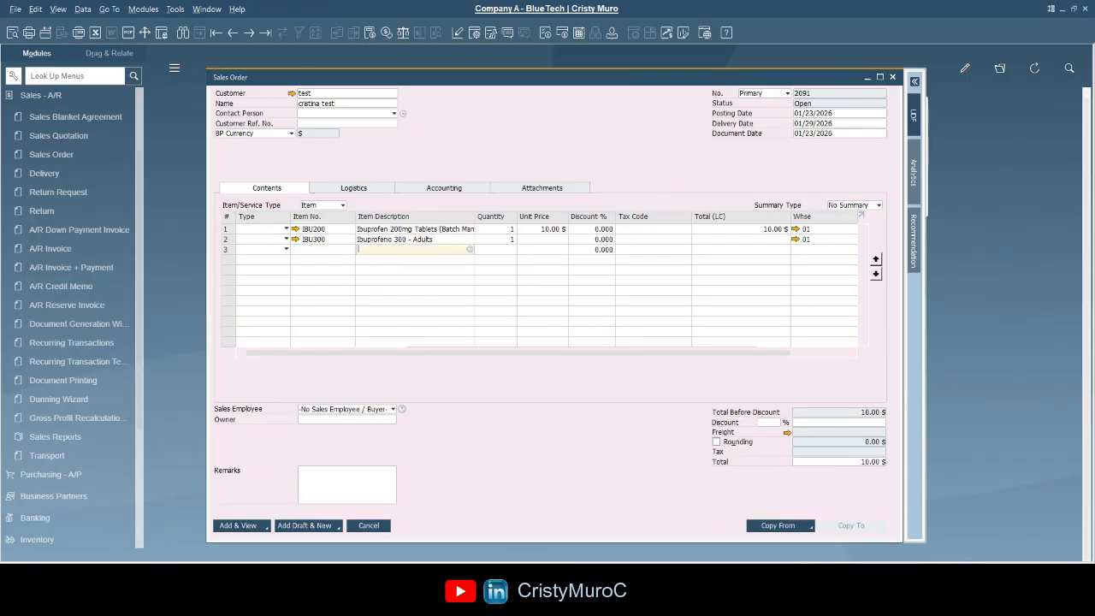
{"action": "left_click", "coordinate": [468, 249]}
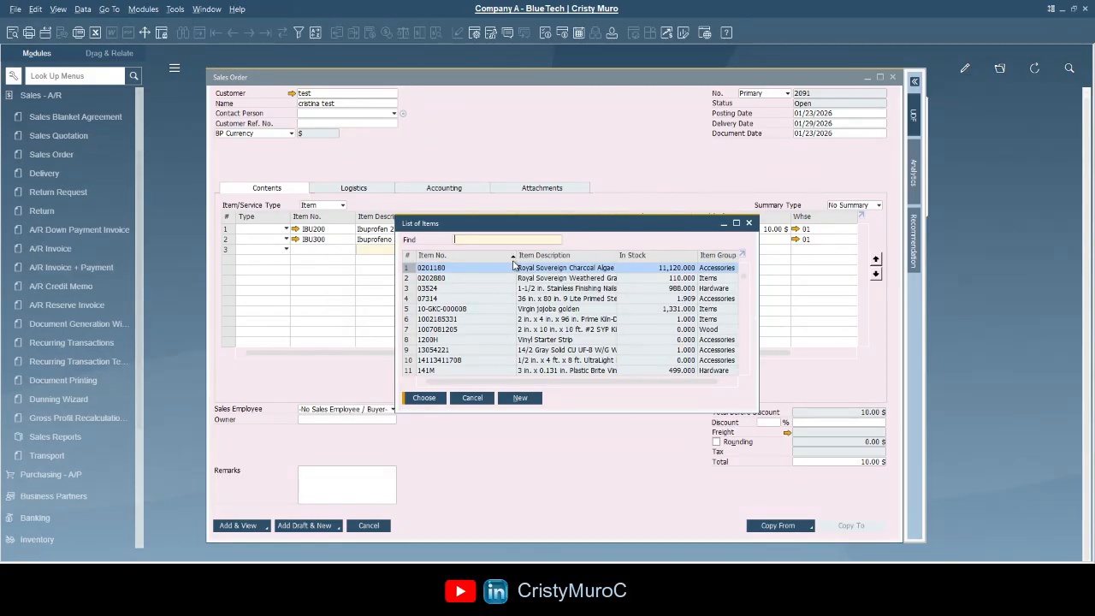
{"action": "left_click", "coordinate": [465, 239]}
{"action": "type", "text": "ibu"}
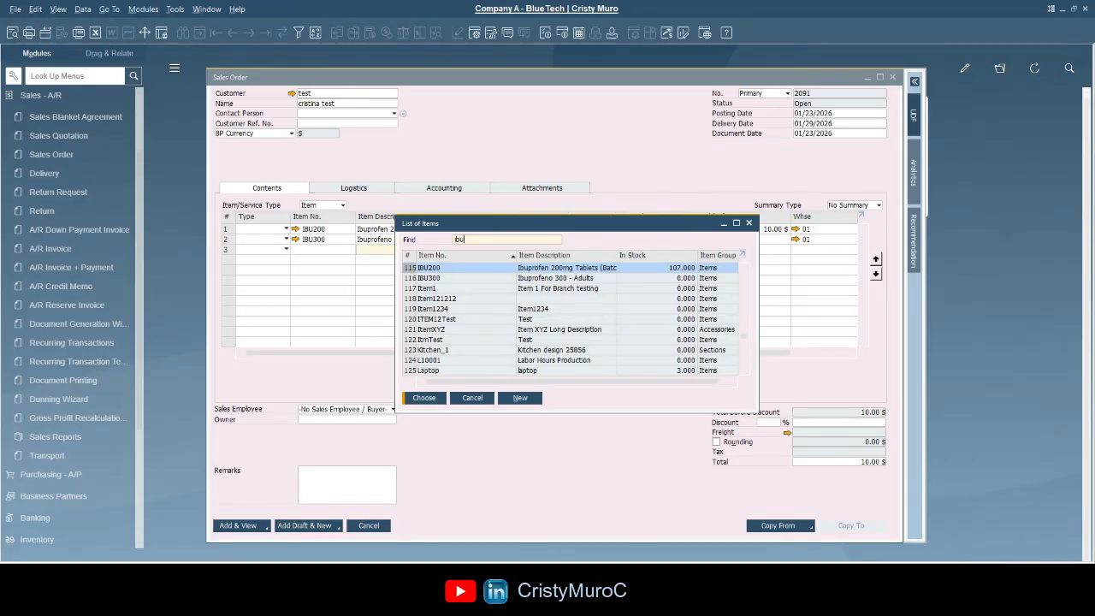
{"action": "key", "text": "BackSpace"}
{"action": "key", "text": "BackSpace"}
{"action": "key", "text": "BackSpace"}
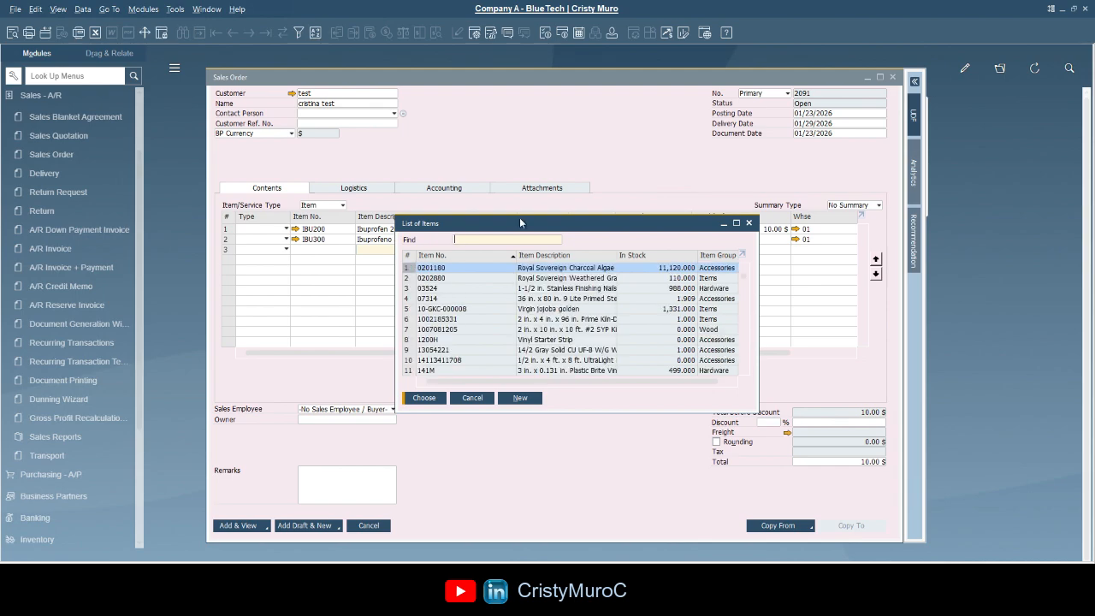
{"action": "left_click", "coordinate": [556, 254]}
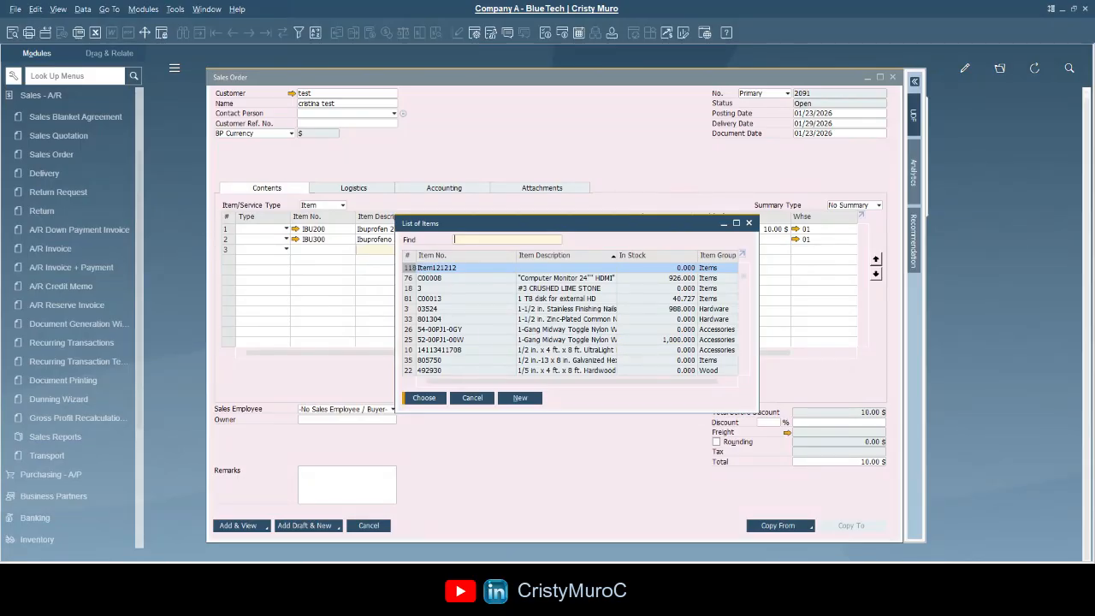
{"action": "type", "text": "Kitchen"}
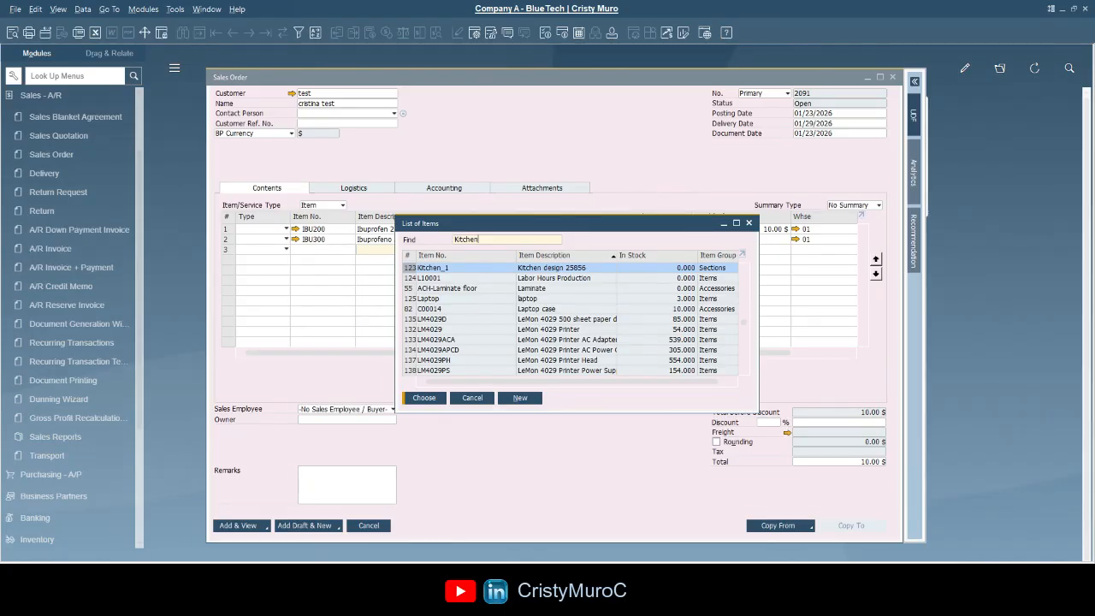
{"action": "double_click", "coordinate": [484, 240]}
{"action": "type", "text": "Printer"}
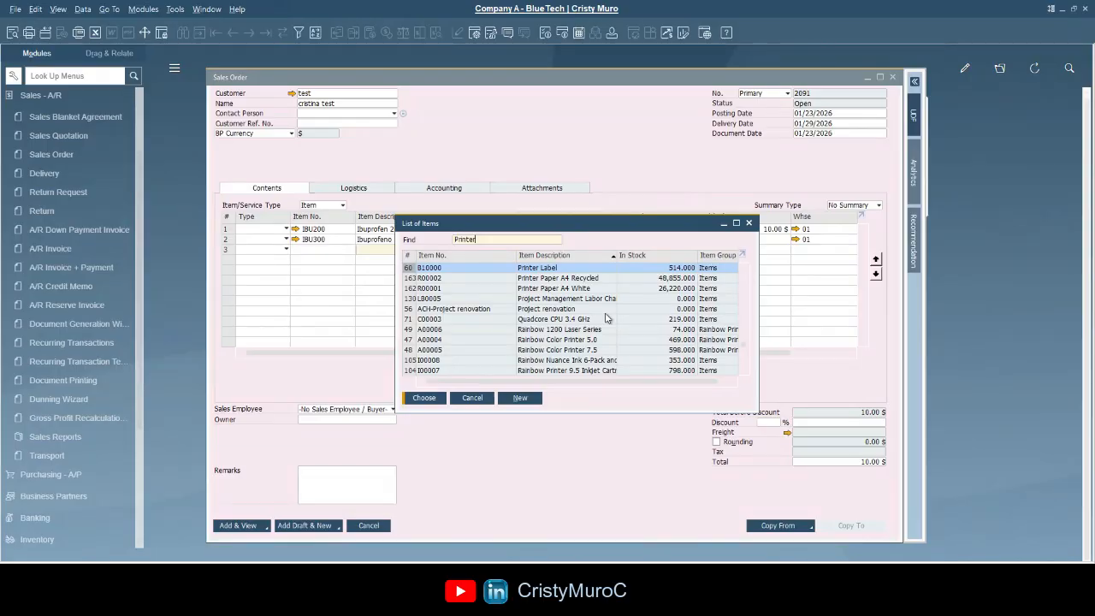
{"action": "left_click", "coordinate": [471, 398]}
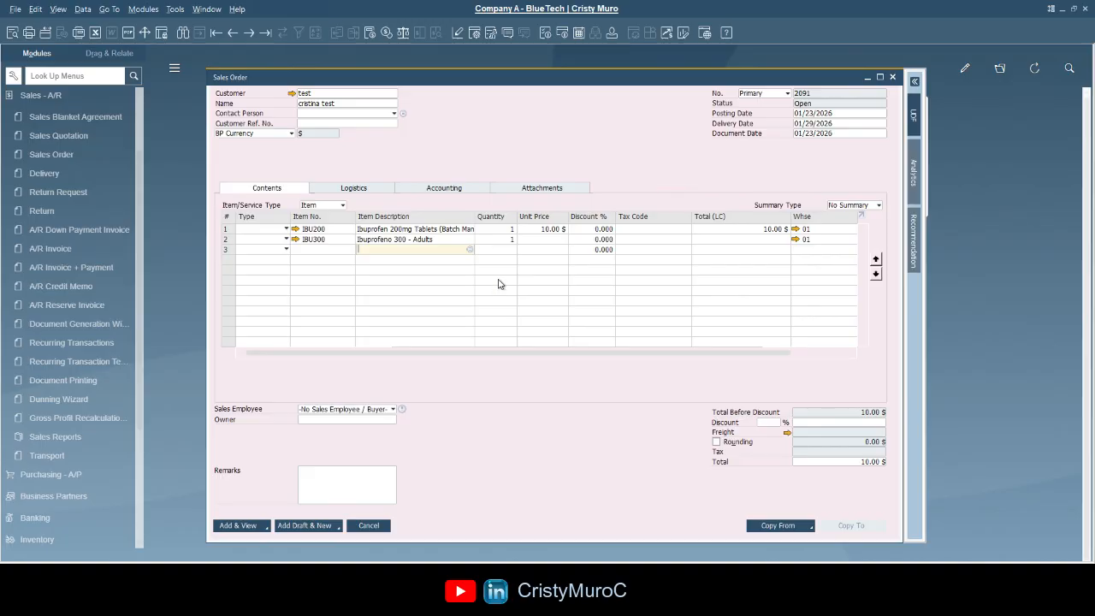
- Search items with *Printer and put B10000 Printer Label on line 3 at 1.00 $
{"action": "type", "text": "*Printer"}
{"action": "key", "text": "Tab"}
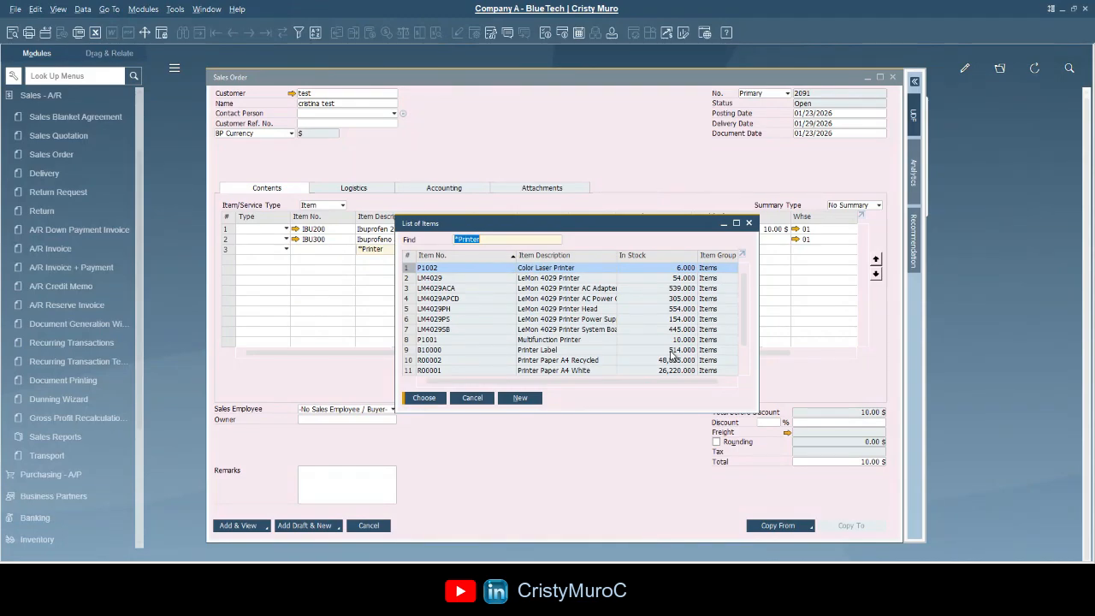
{"action": "left_click", "coordinate": [587, 301]}
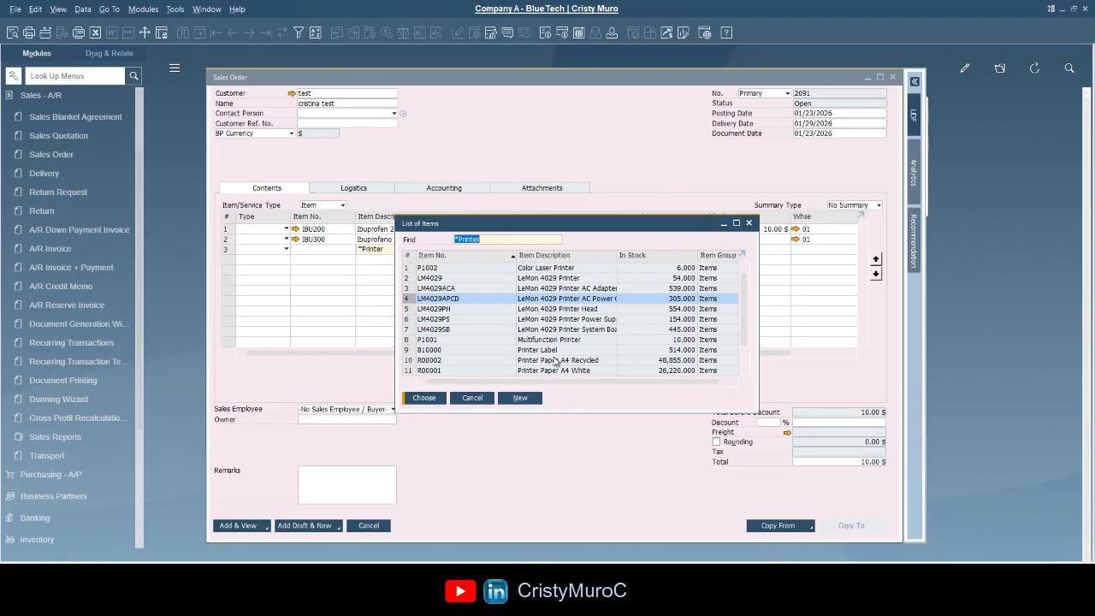
{"action": "left_click", "coordinate": [592, 339]}
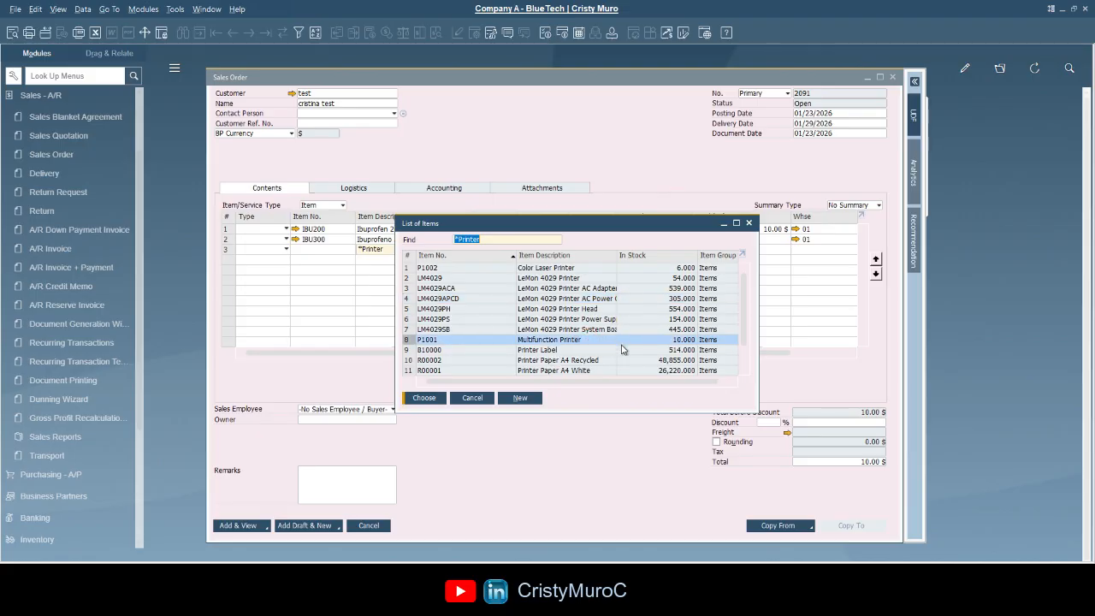
{"action": "left_click", "coordinate": [548, 350]}
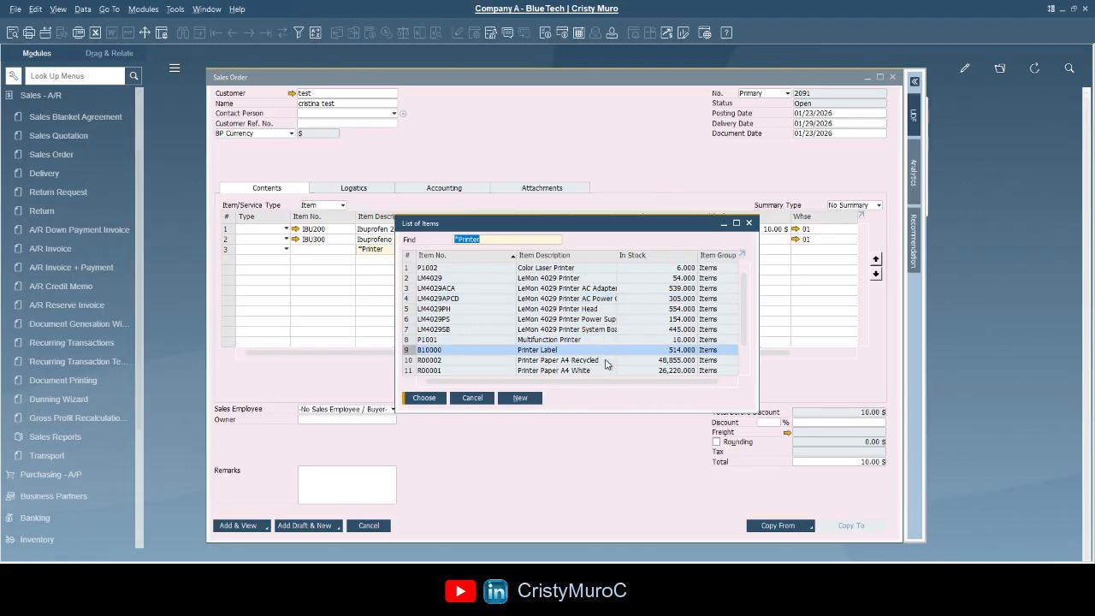
{"action": "left_click", "coordinate": [481, 399]}
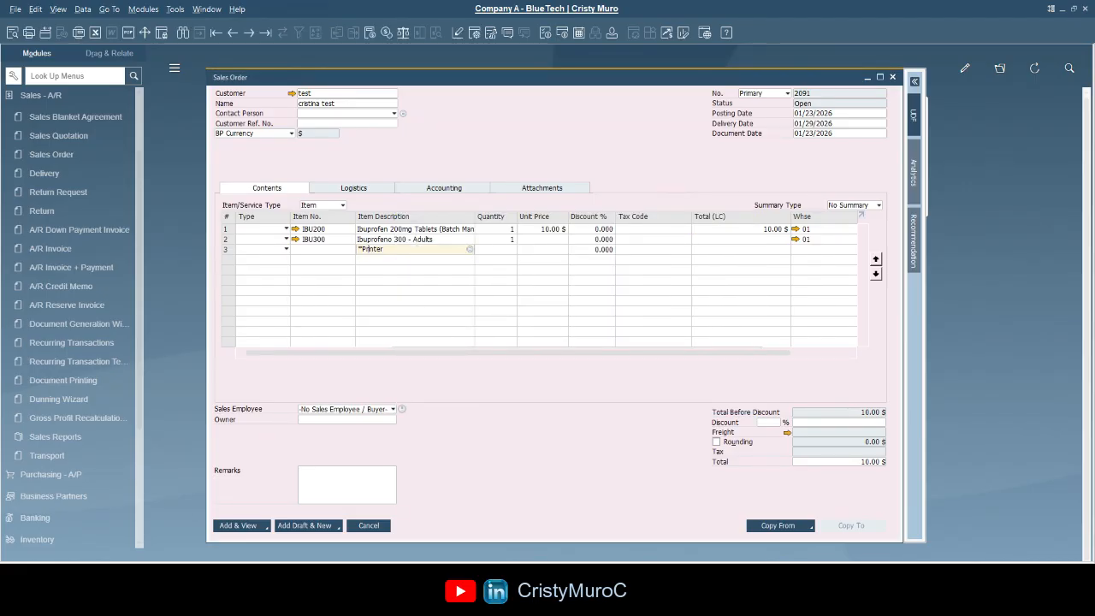
{"action": "key", "text": "Tab"}
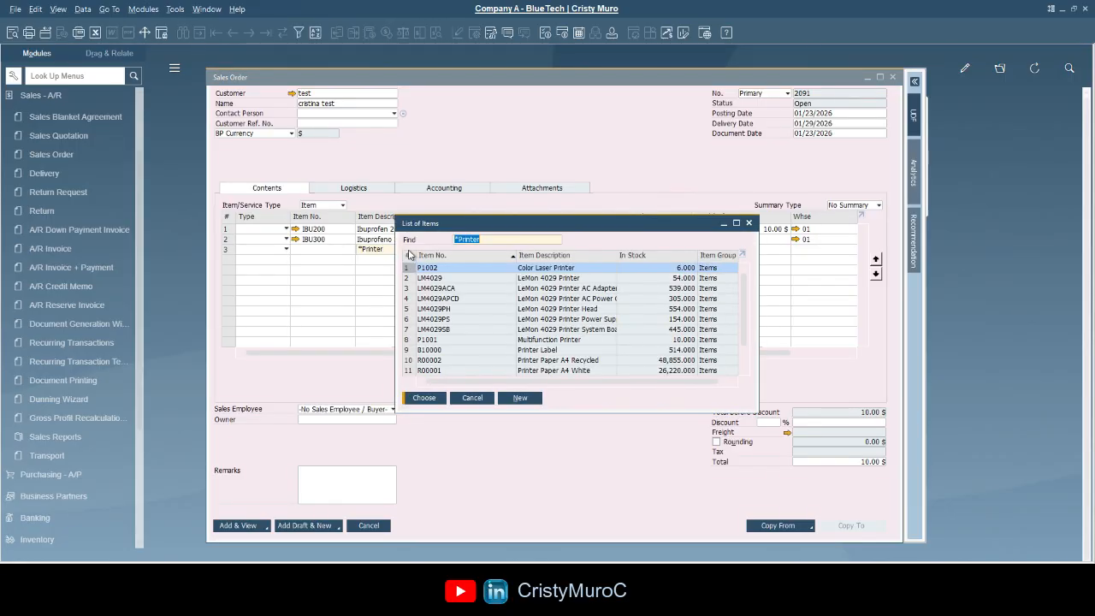
{"action": "left_click", "coordinate": [527, 349]}
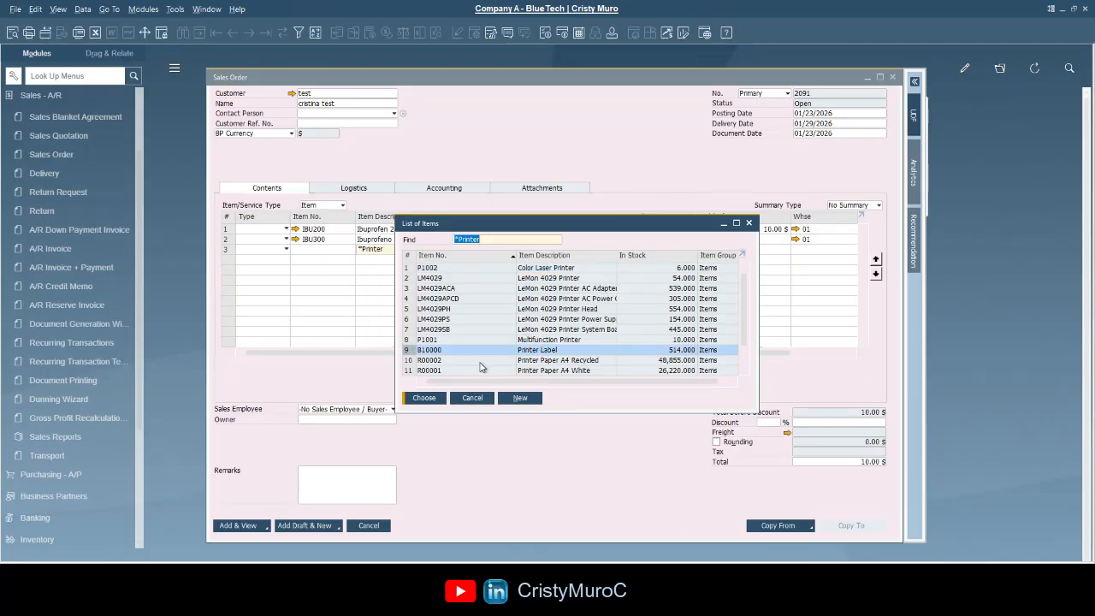
{"action": "left_click", "coordinate": [443, 398]}
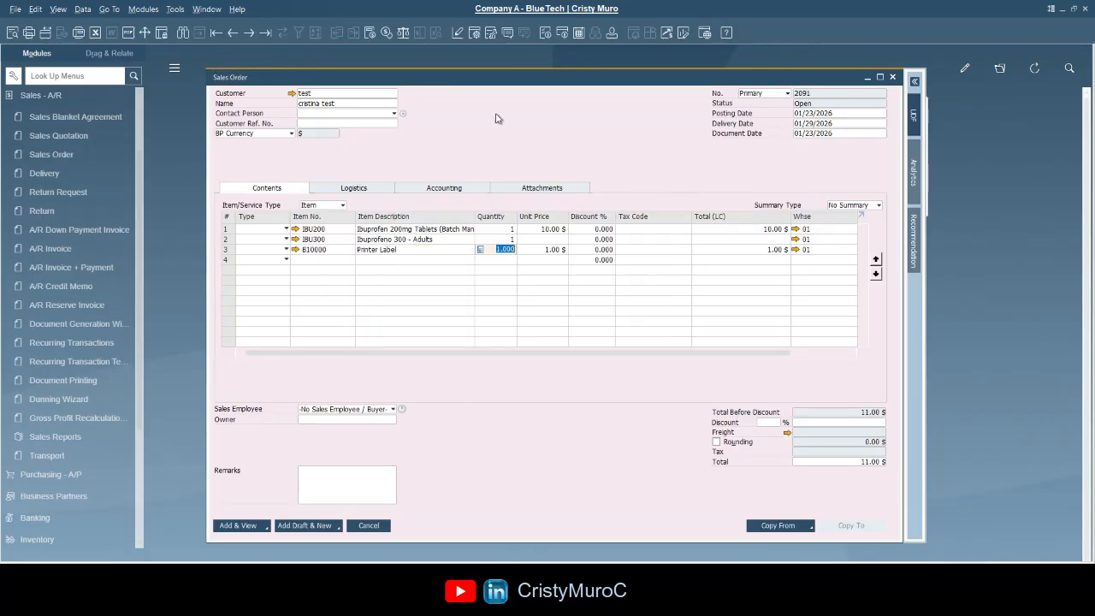
- Set the Add button to Add & New, then add the current order and open a blank sales order
{"action": "left_click", "coordinate": [500, 139]}
{"action": "left_click", "coordinate": [266, 529]}
{"action": "left_click", "coordinate": [250, 503]}
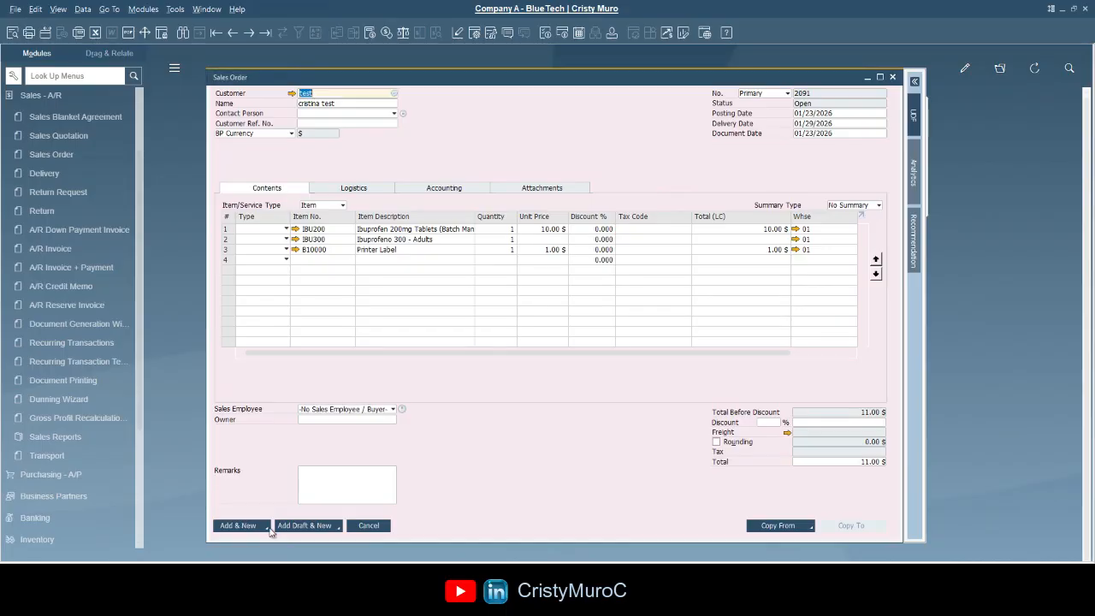
{"action": "left_click", "coordinate": [266, 530]}
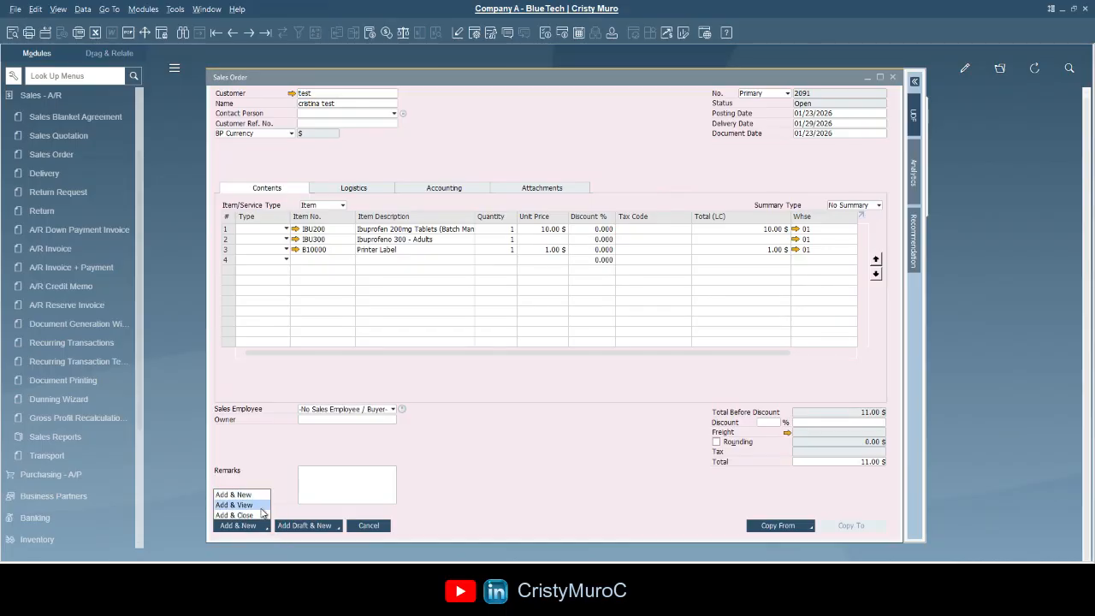
{"action": "left_click", "coordinate": [268, 503]}
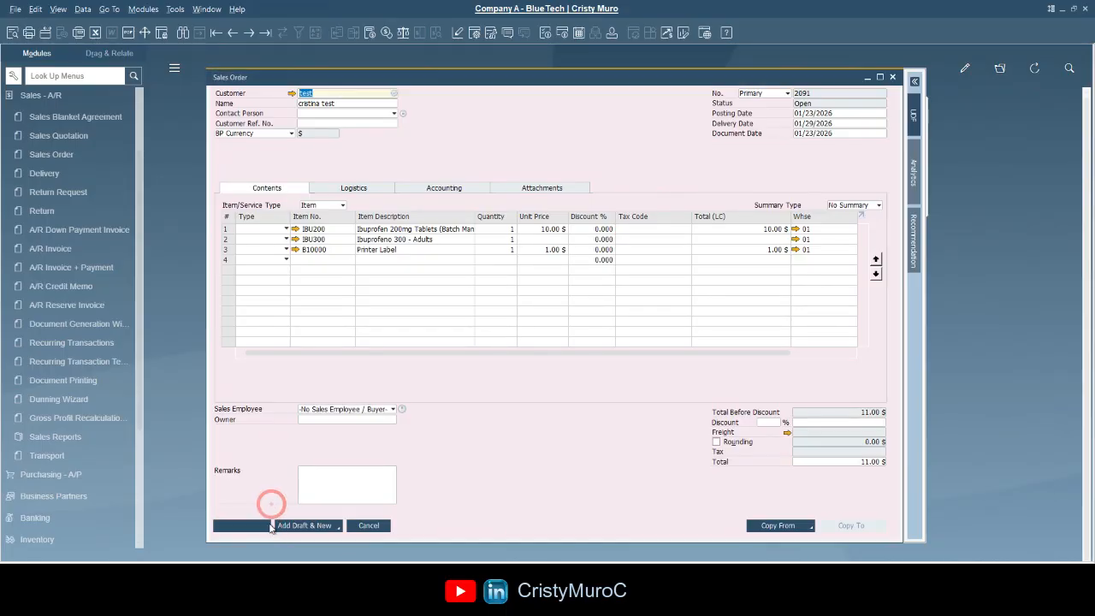
{"action": "left_click", "coordinate": [266, 532]}
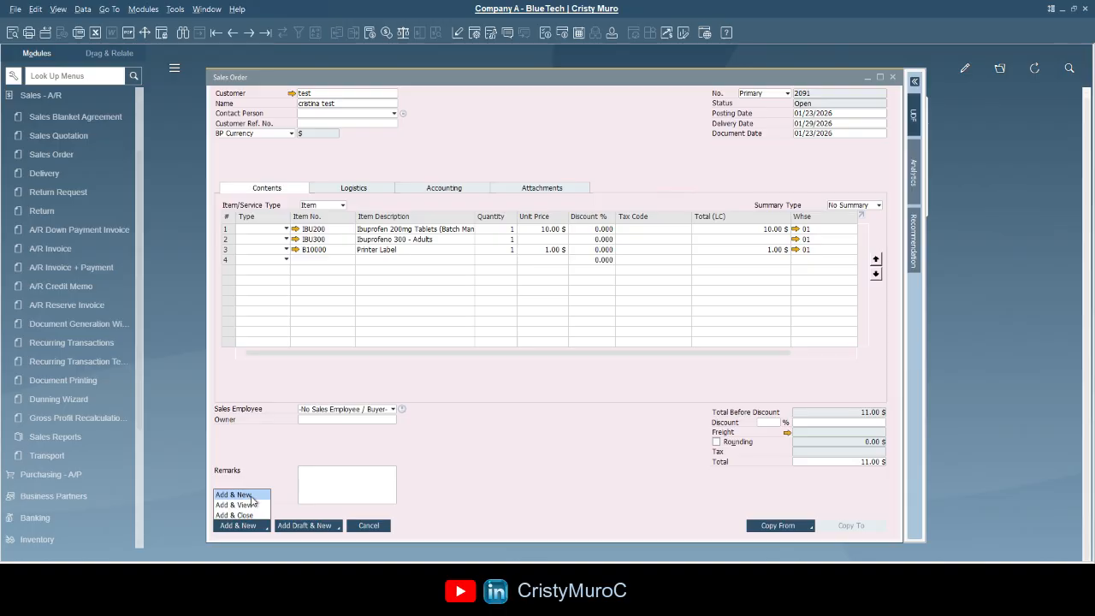
{"action": "left_click", "coordinate": [268, 529]}
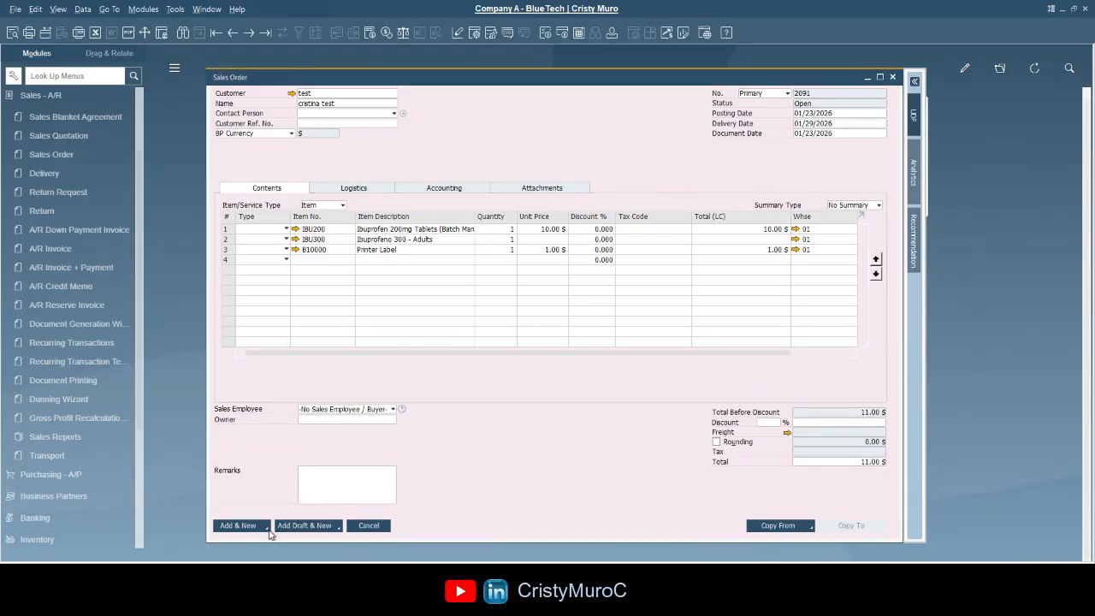
{"action": "left_click", "coordinate": [267, 529]}
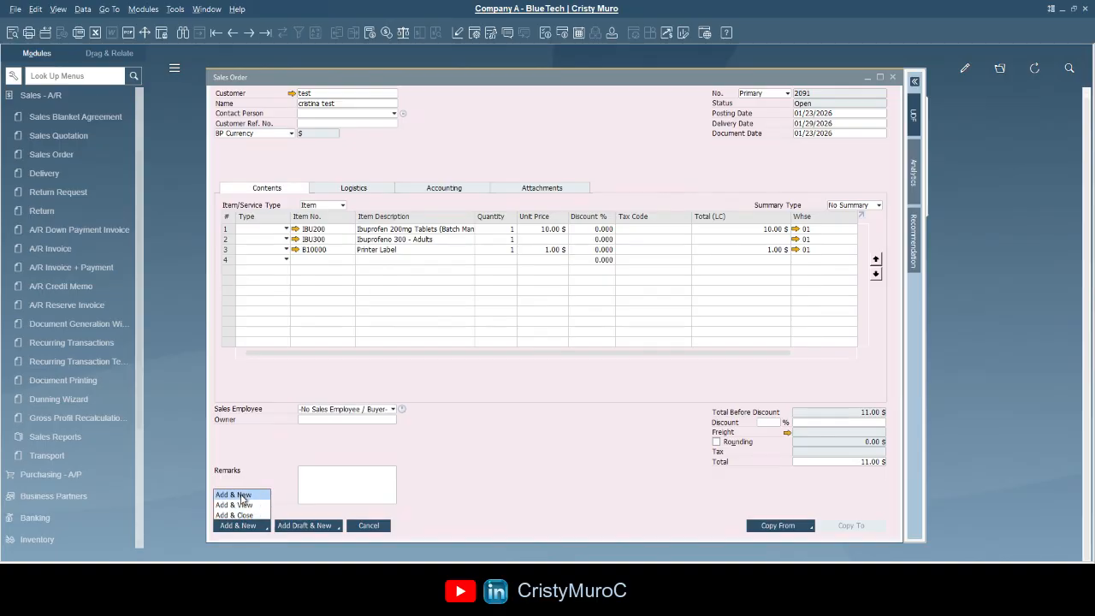
{"action": "left_click", "coordinate": [234, 494]}
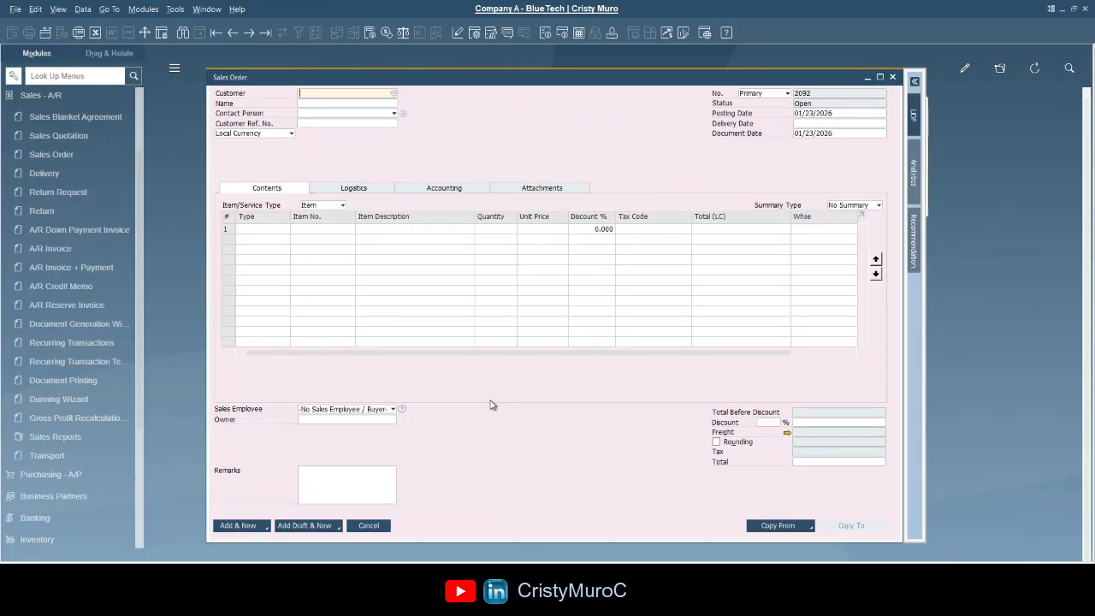
- Enter the customer code, delivery date 01/25/2026, and item IBU200 on line 1
{"action": "left_click", "coordinate": [312, 93]}
{"action": "type", "text": "CB888"}
{"action": "key", "text": "Tab"}
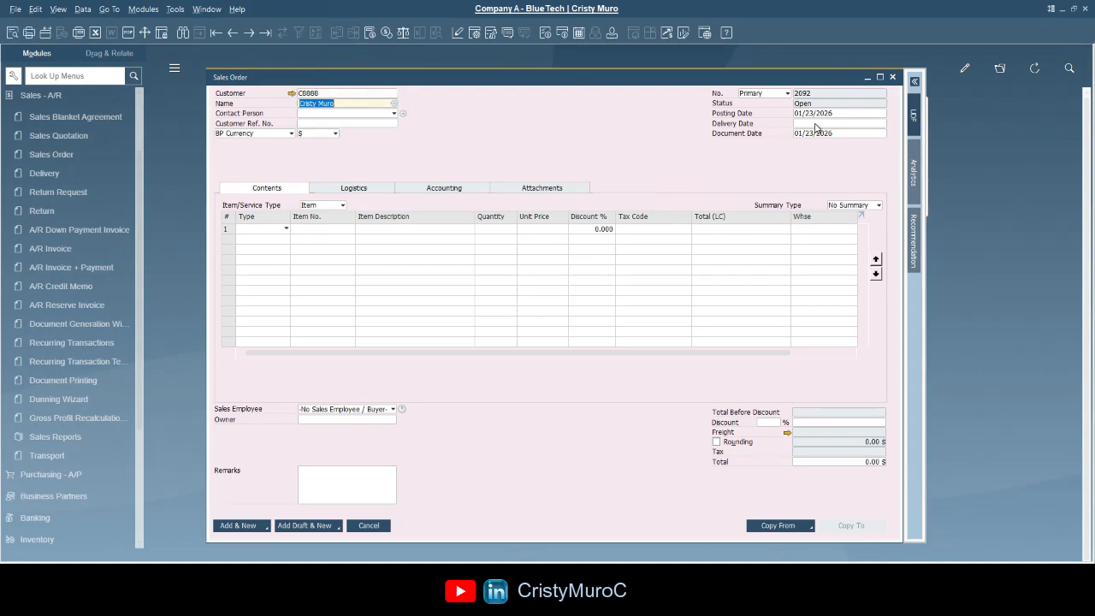
{"action": "left_click", "coordinate": [814, 123]}
{"action": "type", "text": "25"}
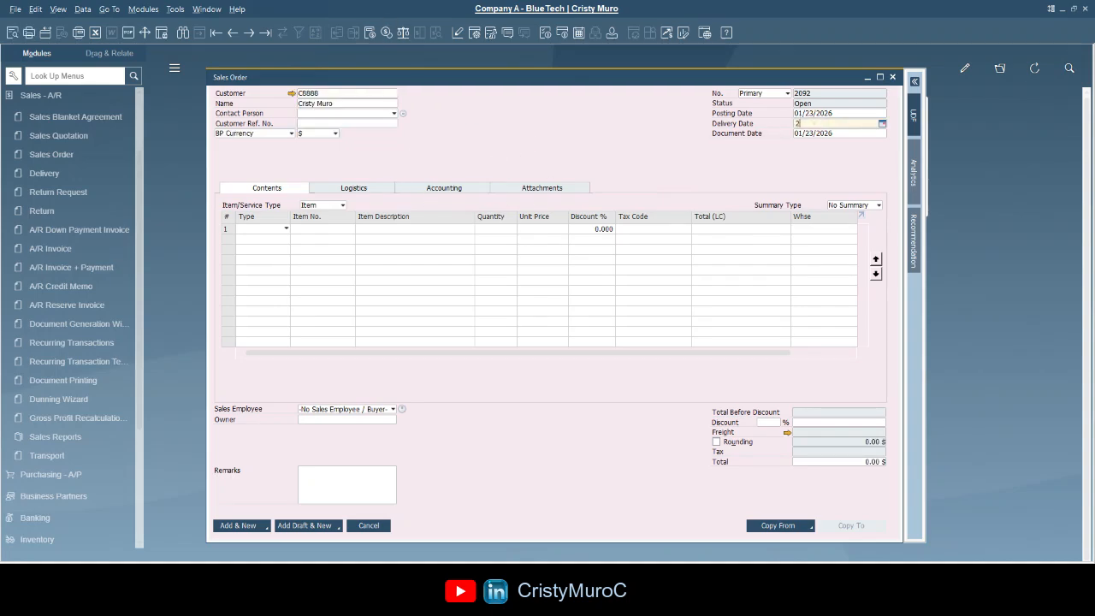
{"action": "key", "text": "Tab"}
{"action": "left_click", "coordinate": [332, 231]}
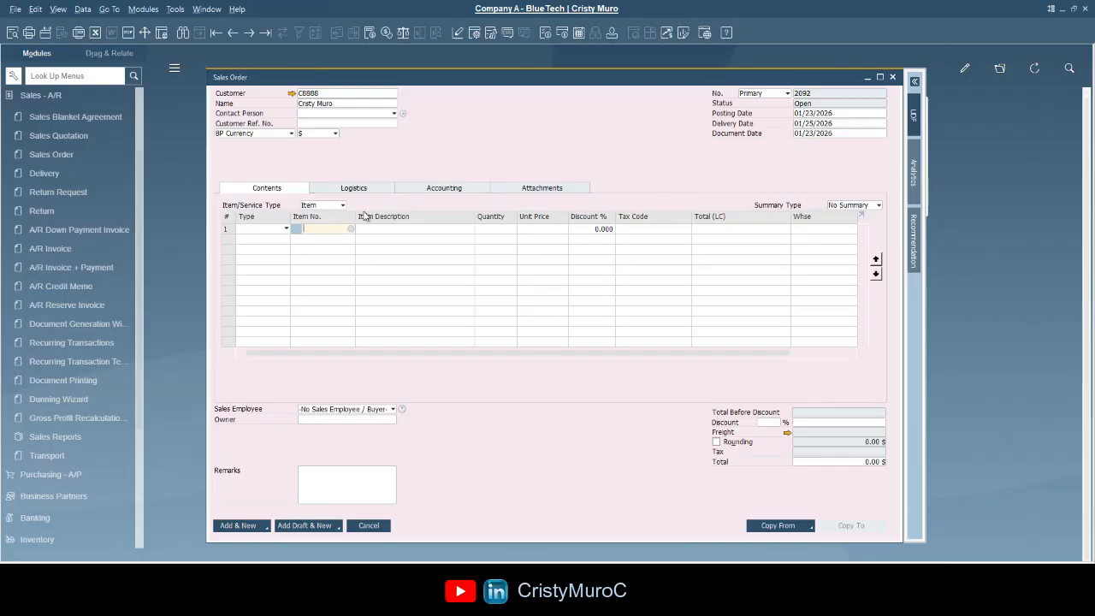
{"action": "type", "text": "IBU"}
{"action": "key", "text": "Tab"}
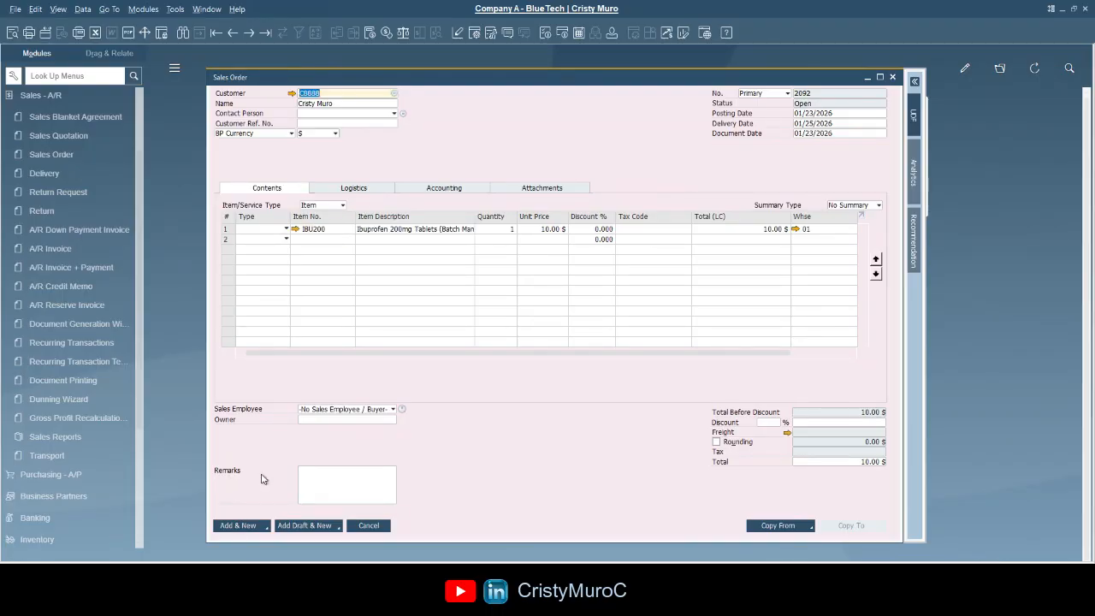
- Add the order with Add & View, accepting the availability check
{"action": "left_click", "coordinate": [266, 528]}
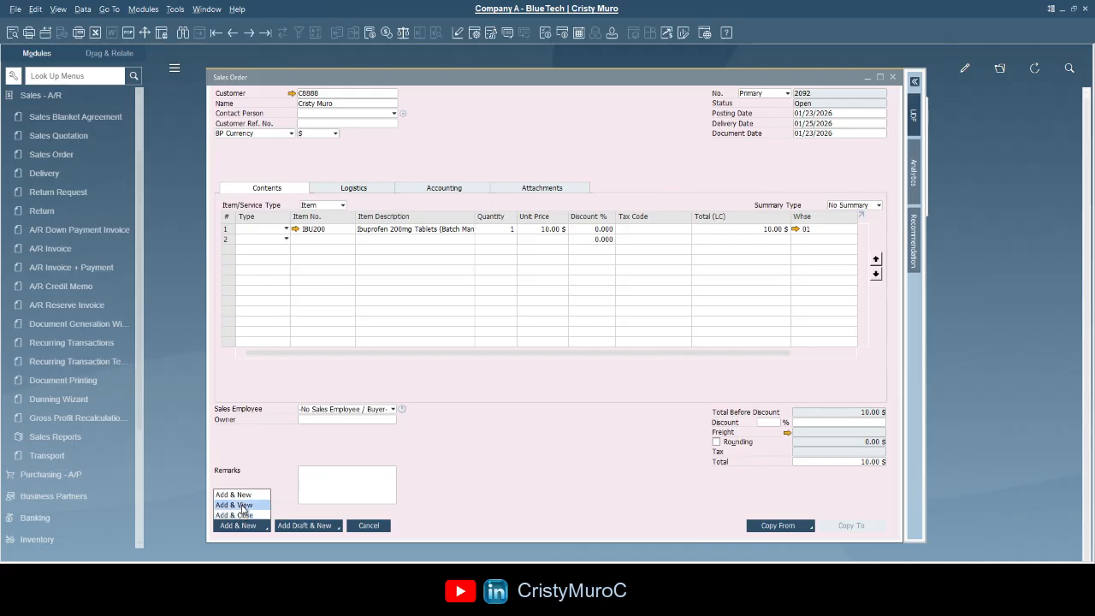
{"action": "left_click", "coordinate": [238, 505]}
{"action": "left_click", "coordinate": [424, 469]}
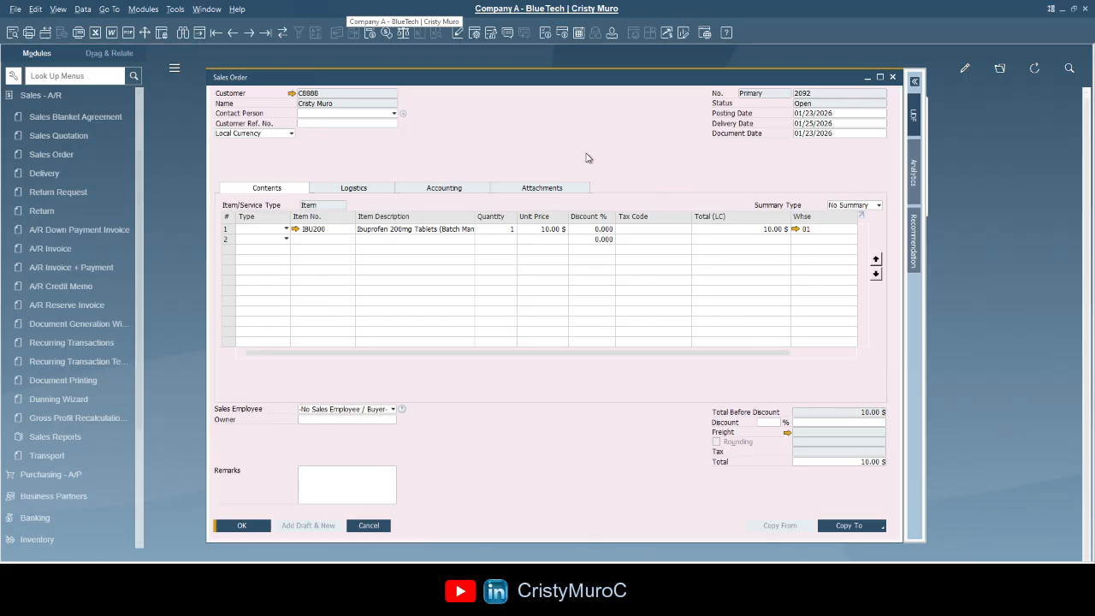
- Leave the saved order, open a new blank sales order, and begin entering the customer code
{"action": "left_click", "coordinate": [519, 135]}
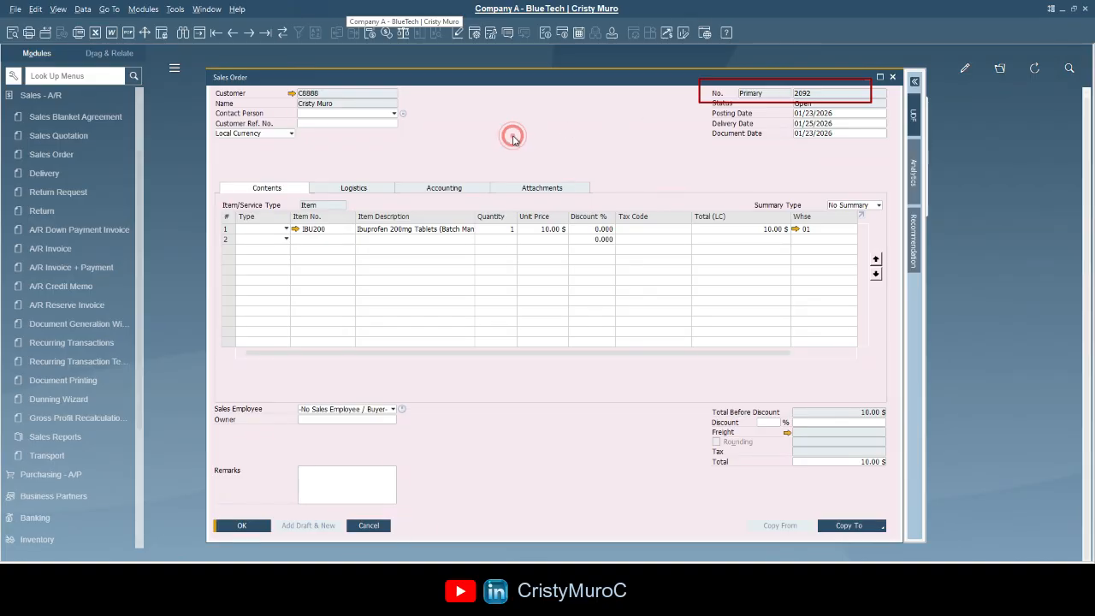
{"action": "left_click", "coordinate": [201, 34]}
{"action": "type", "text": "C888"}
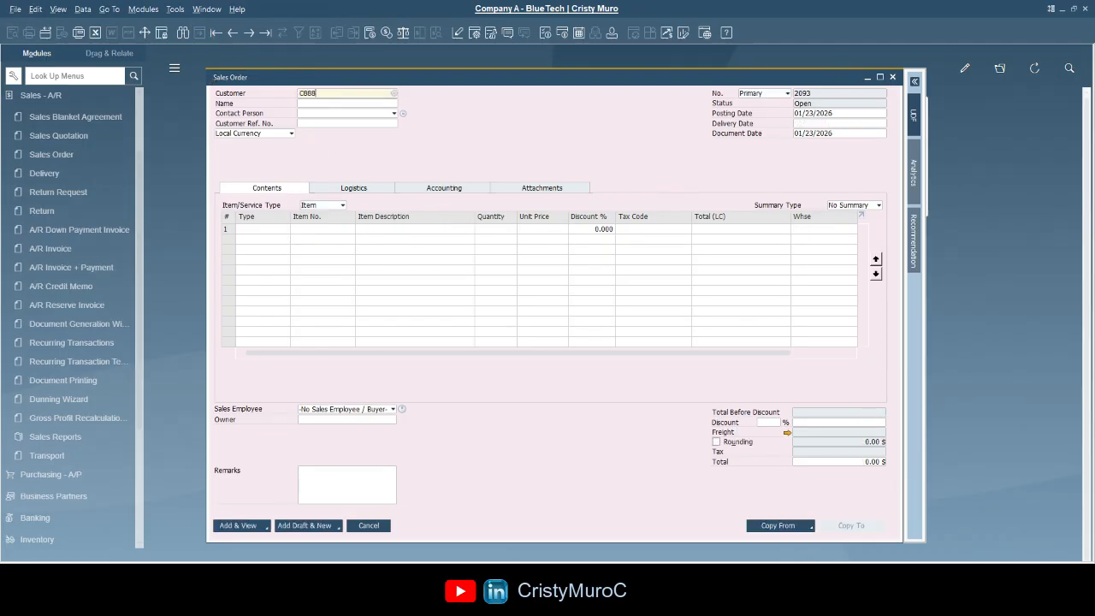
{"action": "type", "text": "8"}
- Commit the customer code and add IBU300 Ibuprofeno 300 - Adults as the first line
{"action": "key", "text": "Tab"}
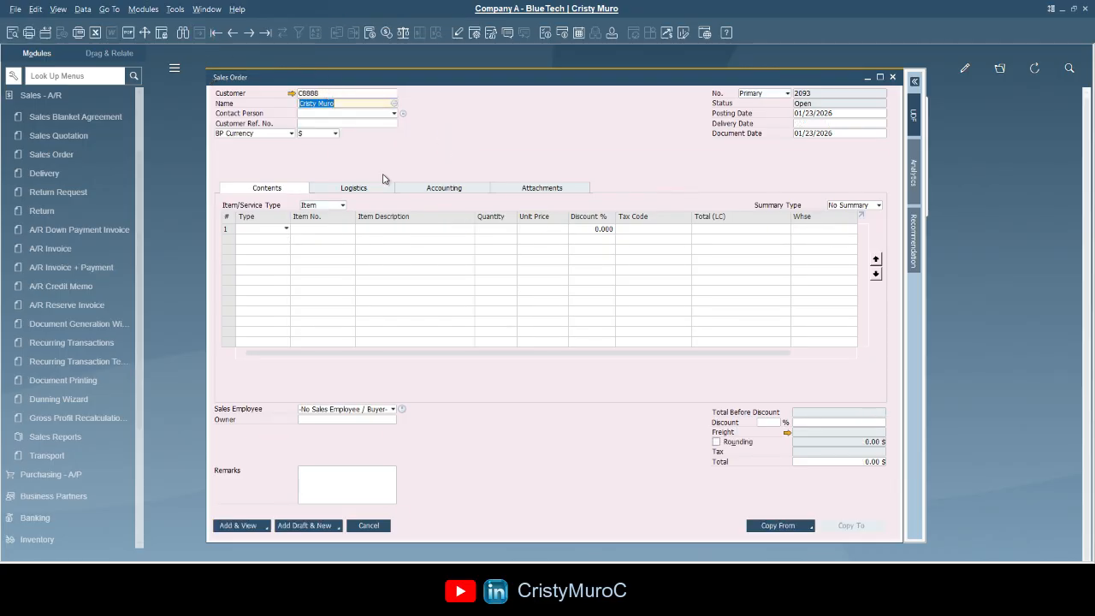
{"action": "left_click", "coordinate": [318, 229]}
{"action": "left_click", "coordinate": [383, 229]}
{"action": "type", "text": "I"}
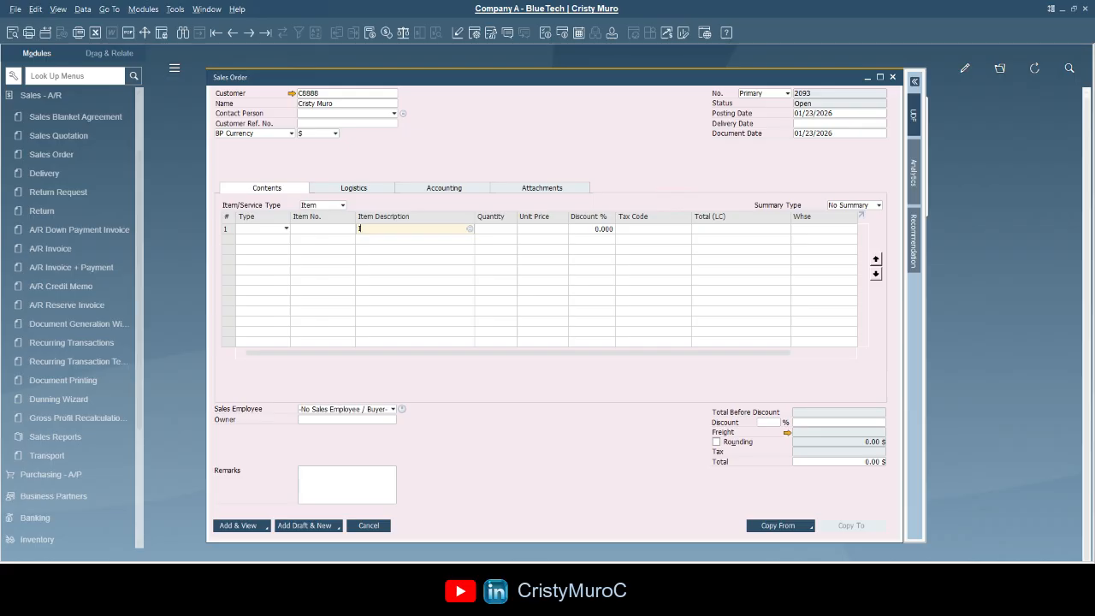
{"action": "type", "text": "BU"}
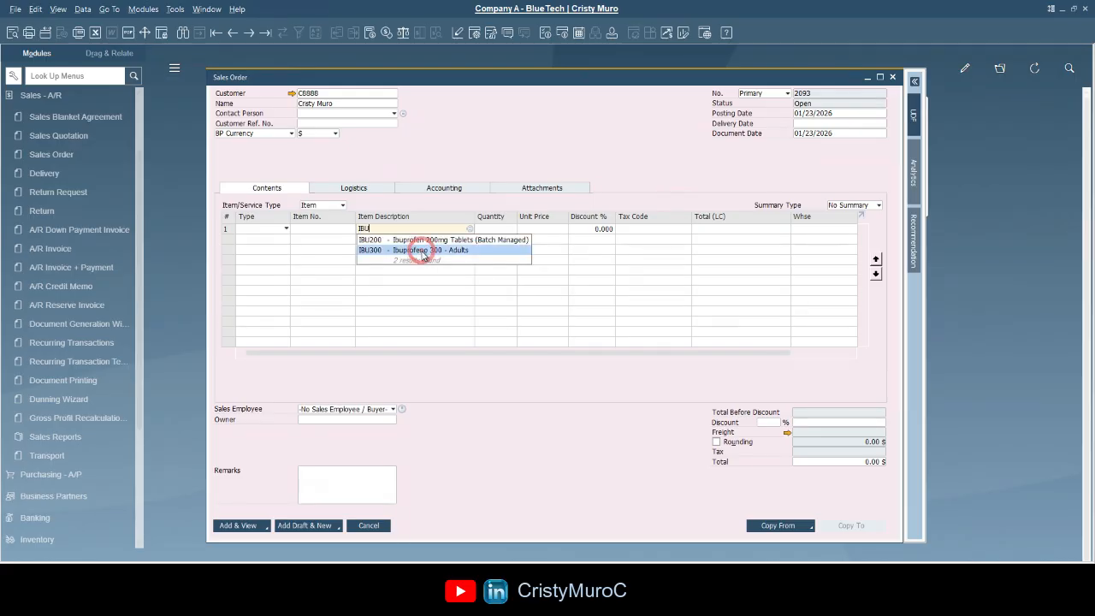
{"action": "left_click", "coordinate": [483, 254]}
{"action": "left_click", "coordinate": [827, 122]}
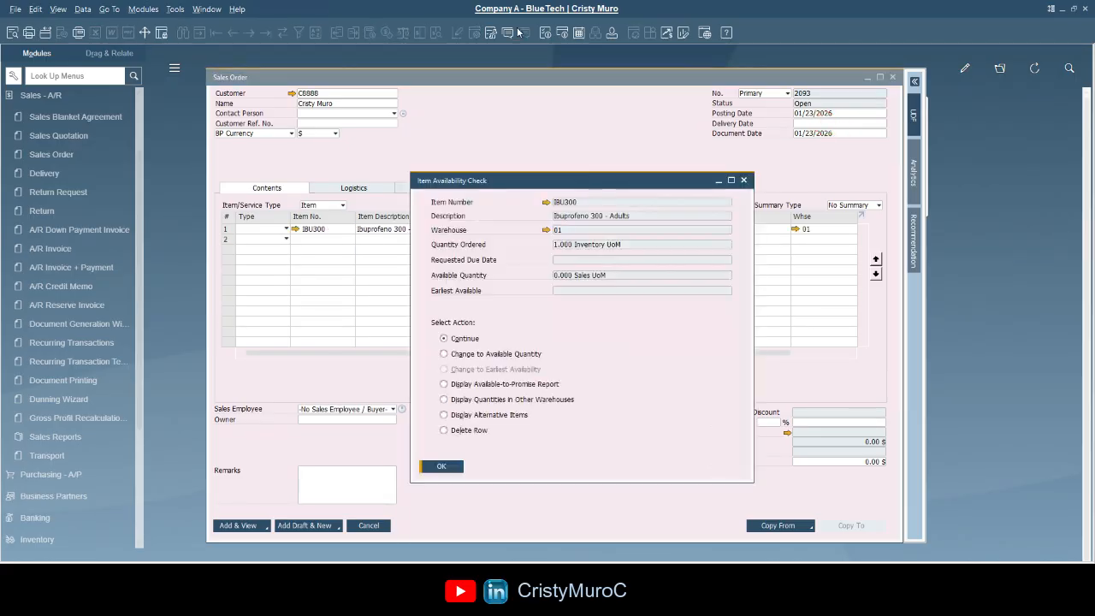
{"action": "left_click", "coordinate": [441, 469]}
- Set the delivery date to the 25th and add the order with Add & Close
{"action": "left_click", "coordinate": [804, 123]}
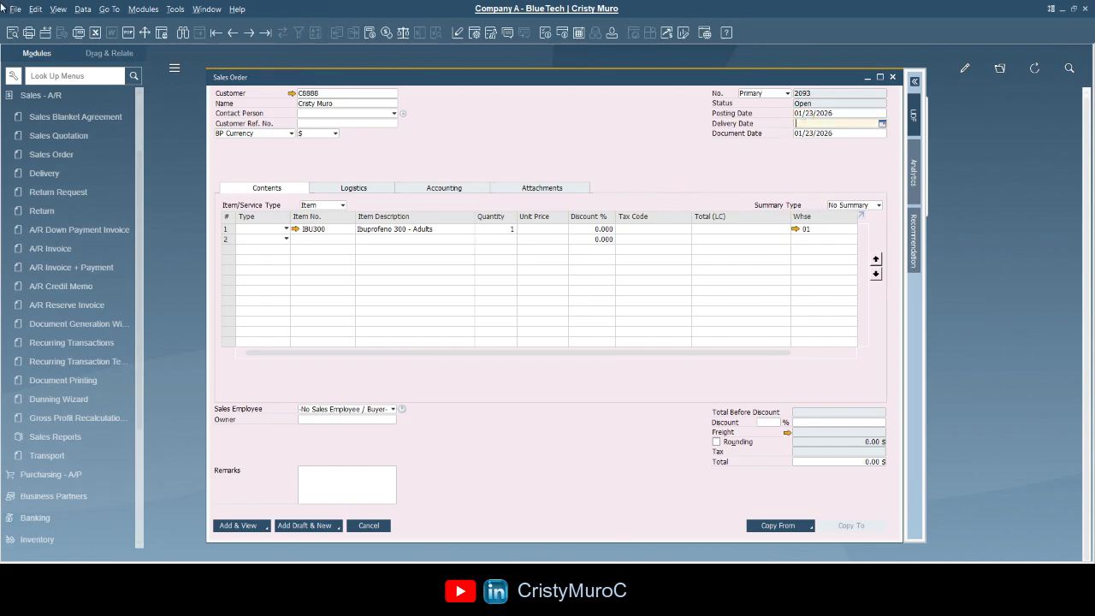
{"action": "type", "text": "25"}
{"action": "key", "text": "Tab"}
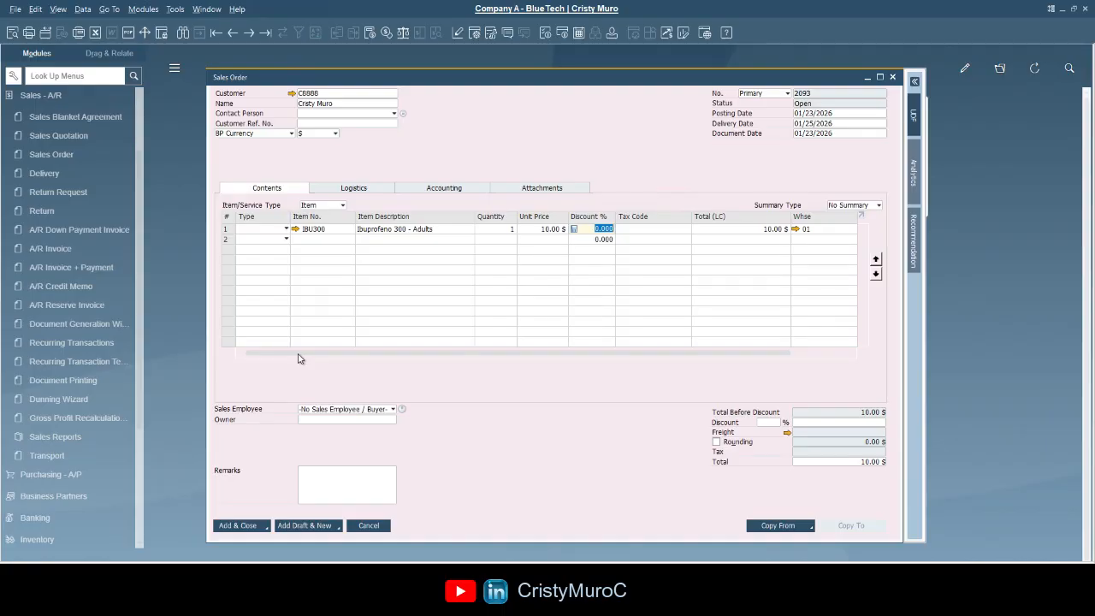
{"action": "left_click", "coordinate": [267, 529]}
{"action": "left_click", "coordinate": [247, 517]}
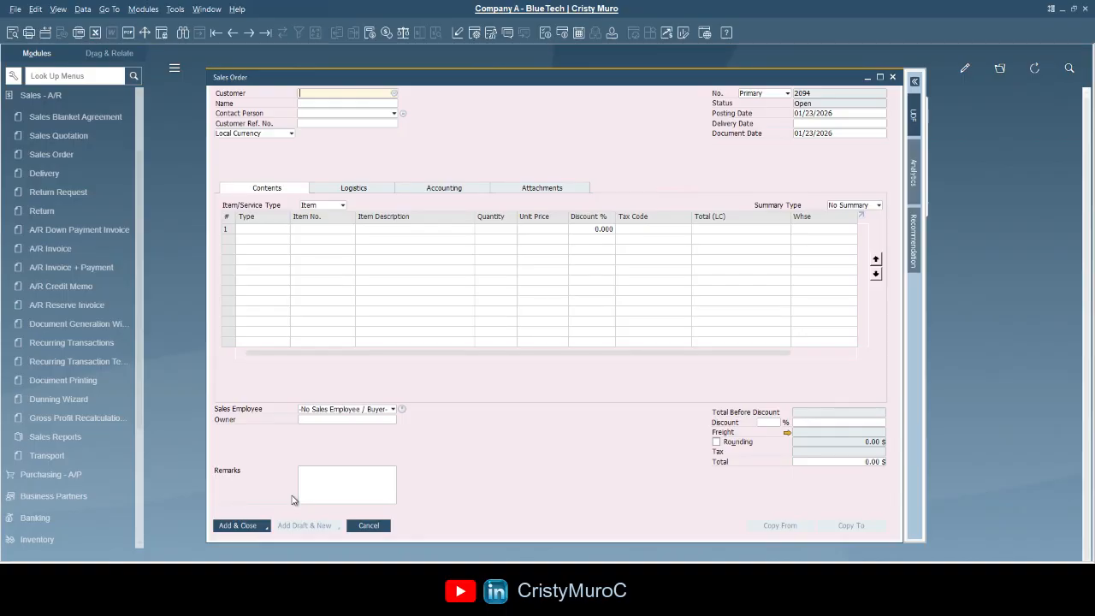
- Enter the customer code, delivery date 01/25/2026, and Ibuprofen 200mg as line 1
{"action": "left_click", "coordinate": [344, 93]}
{"action": "type", "text": "C"}
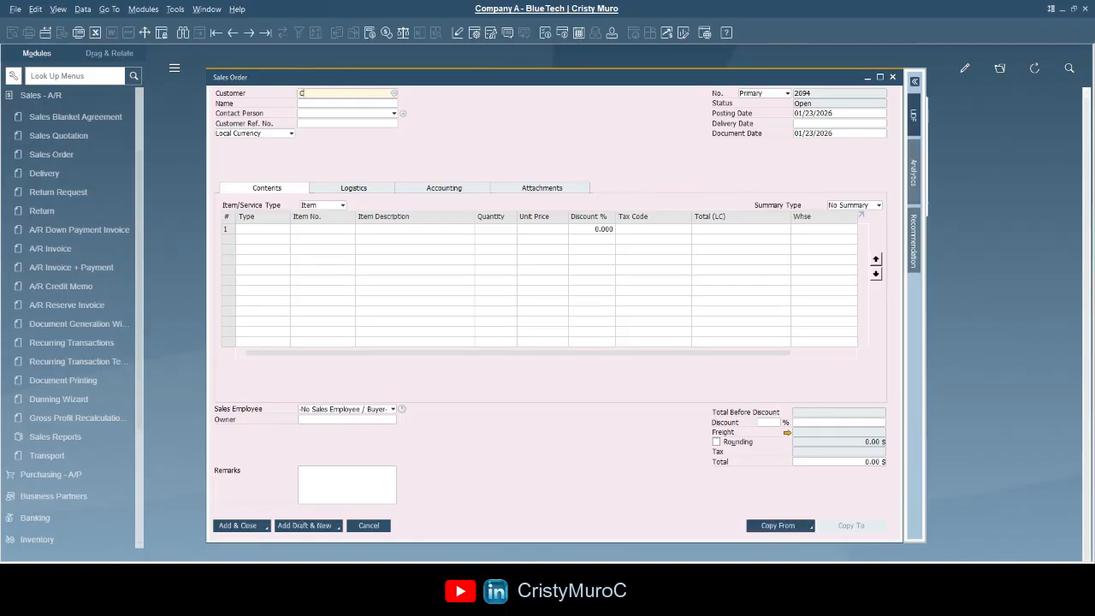
{"action": "type", "text": "BB88"}
{"action": "key", "text": "Tab"}
{"action": "left_click", "coordinate": [823, 115]}
{"action": "key", "text": "Tab"}
{"action": "type", "text": "25"}
{"action": "key", "text": "Tab"}
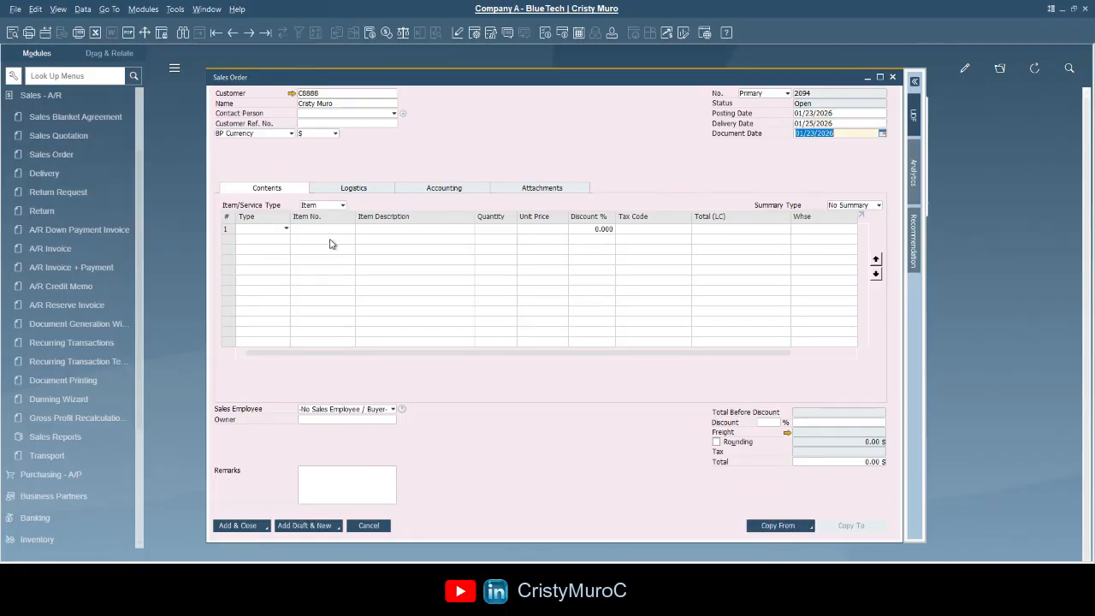
{"action": "left_click", "coordinate": [330, 228]}
{"action": "type", "text": "IBU"}
{"action": "key", "text": "Tab"}
{"action": "left_click", "coordinate": [428, 393]}
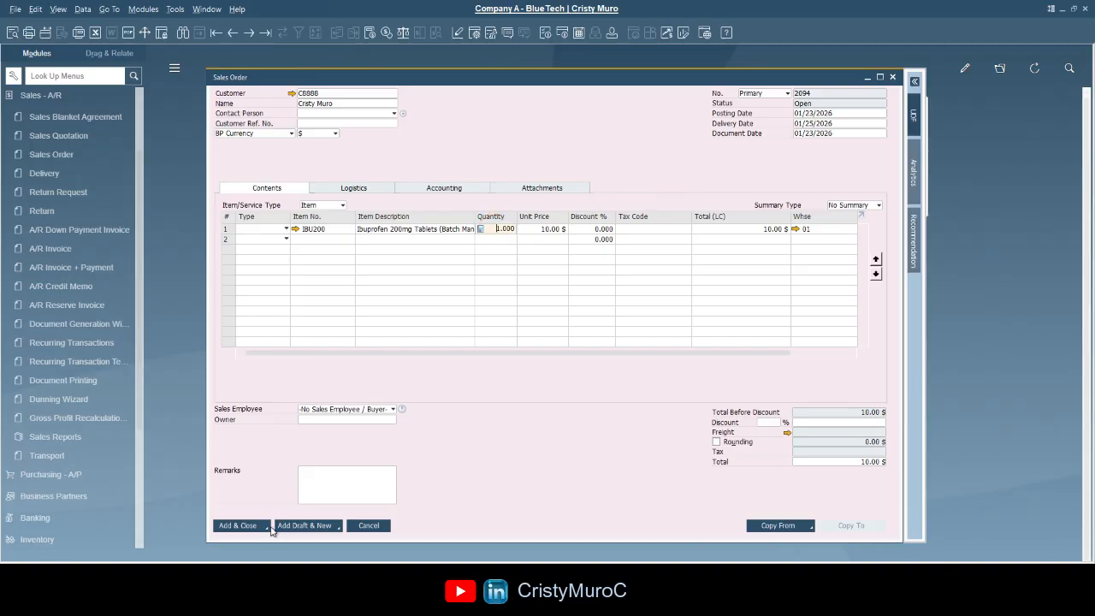
- Add the order via Add & View and close it
{"action": "left_click", "coordinate": [266, 528]}
{"action": "left_click", "coordinate": [245, 503]}
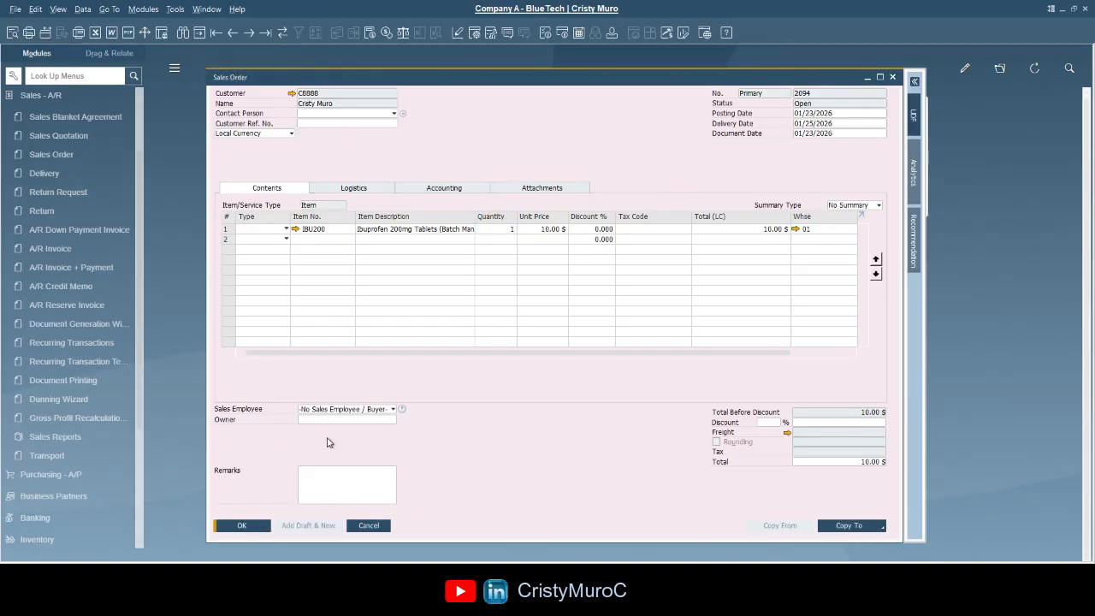
{"action": "left_click", "coordinate": [242, 526]}
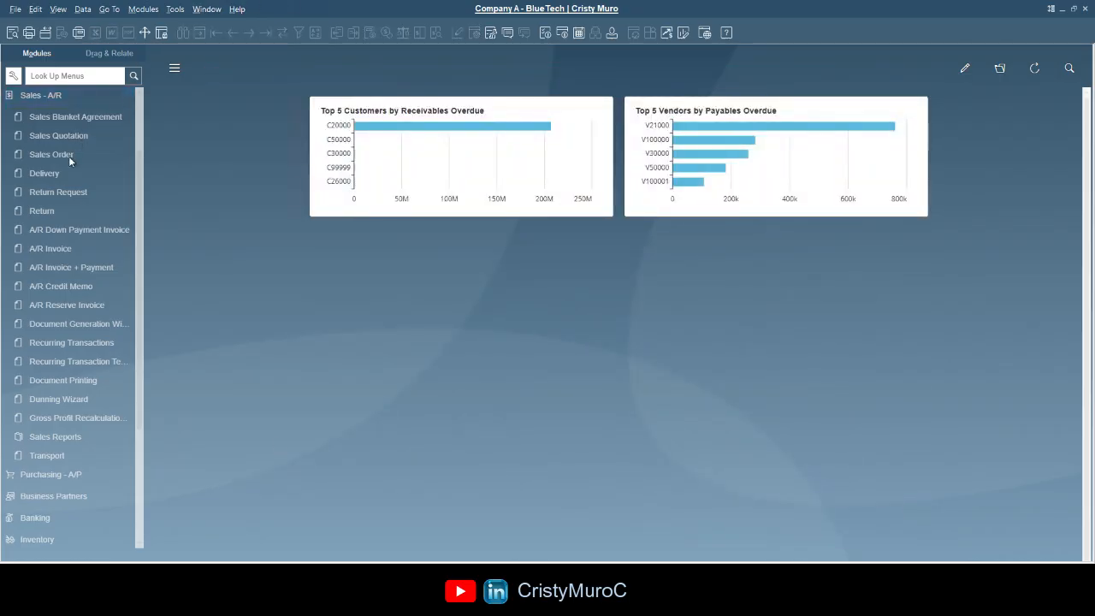
- Open a new Sales Order in Find mode and enter the customer's code as the Customer criterion
{"action": "left_click", "coordinate": [60, 154]}
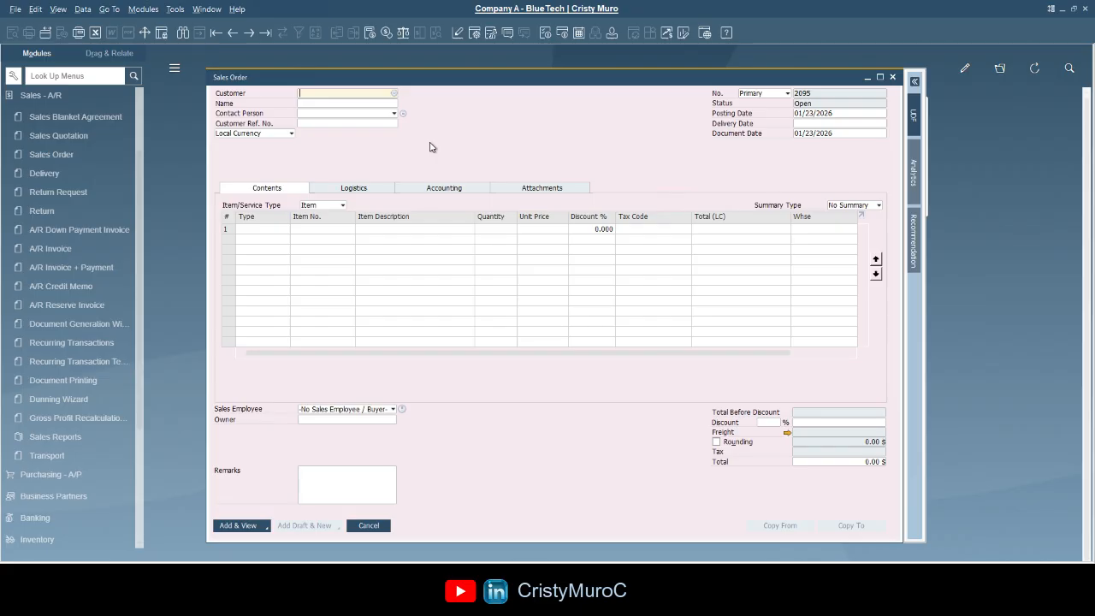
{"action": "left_click", "coordinate": [185, 33]}
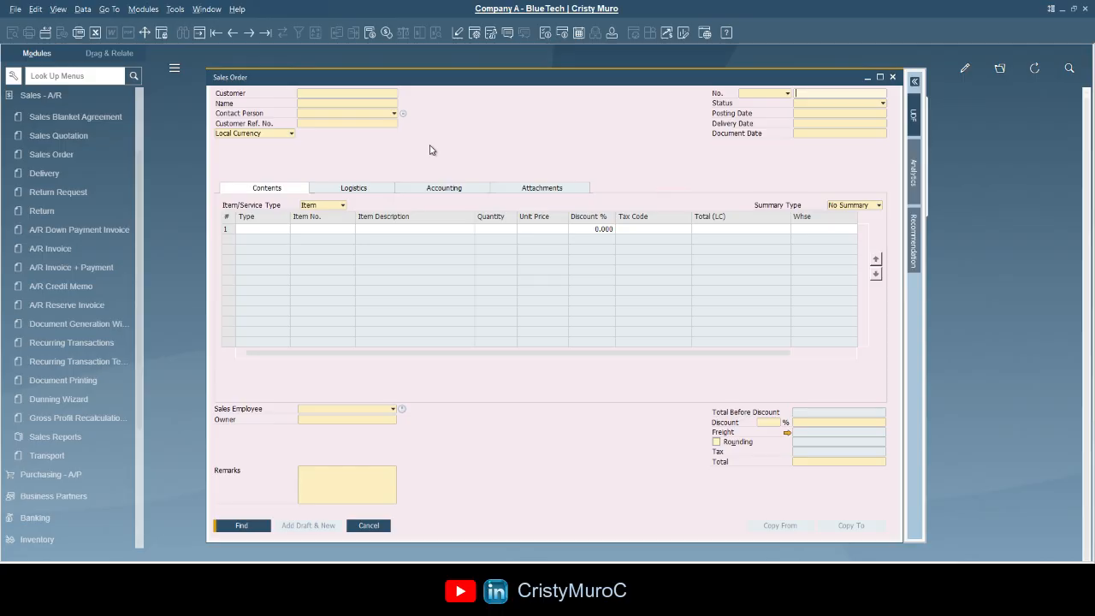
{"action": "left_click", "coordinate": [343, 94]}
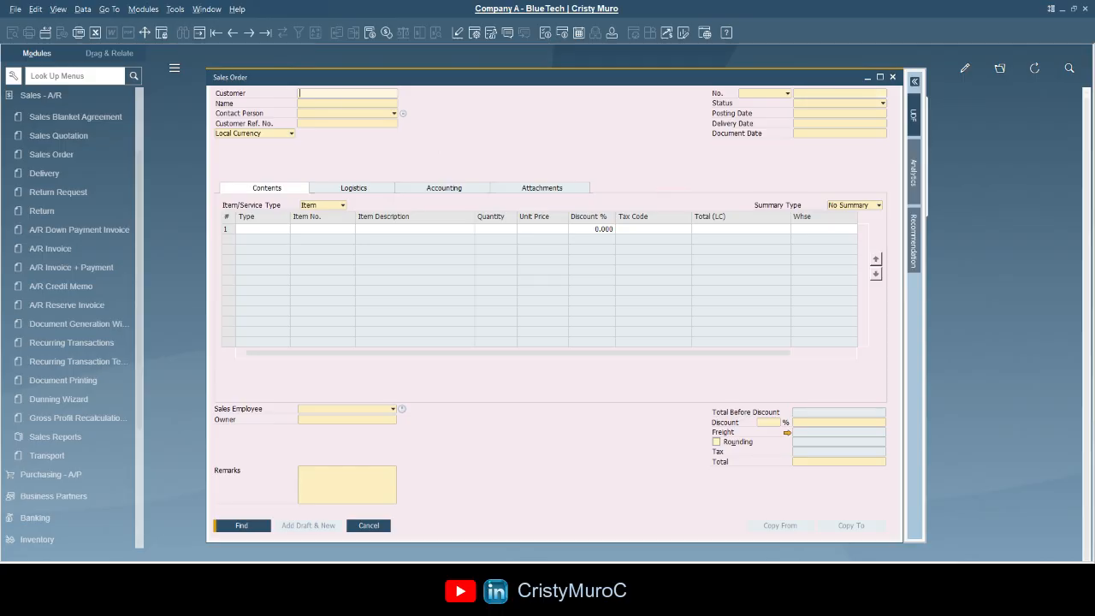
{"action": "left_click", "coordinate": [349, 103]}
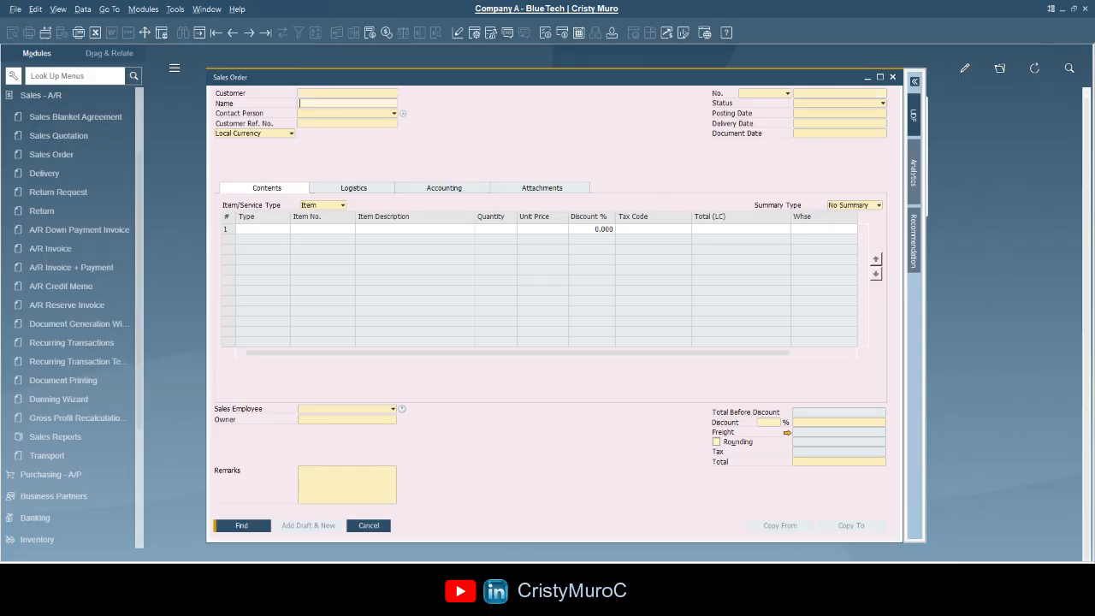
{"action": "left_click", "coordinate": [341, 123]}
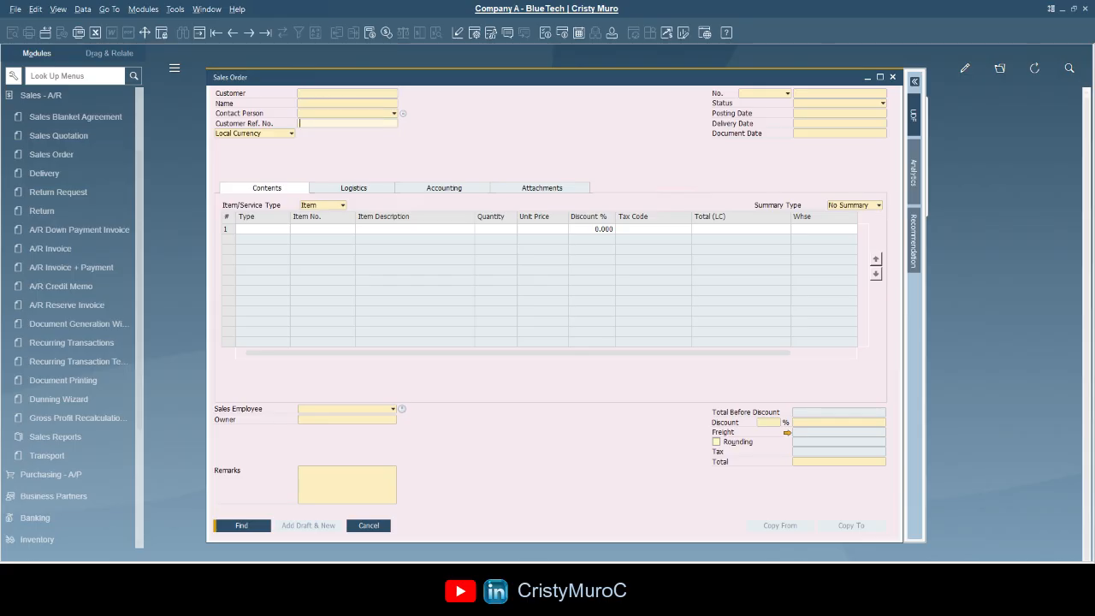
{"action": "left_click", "coordinate": [809, 114]}
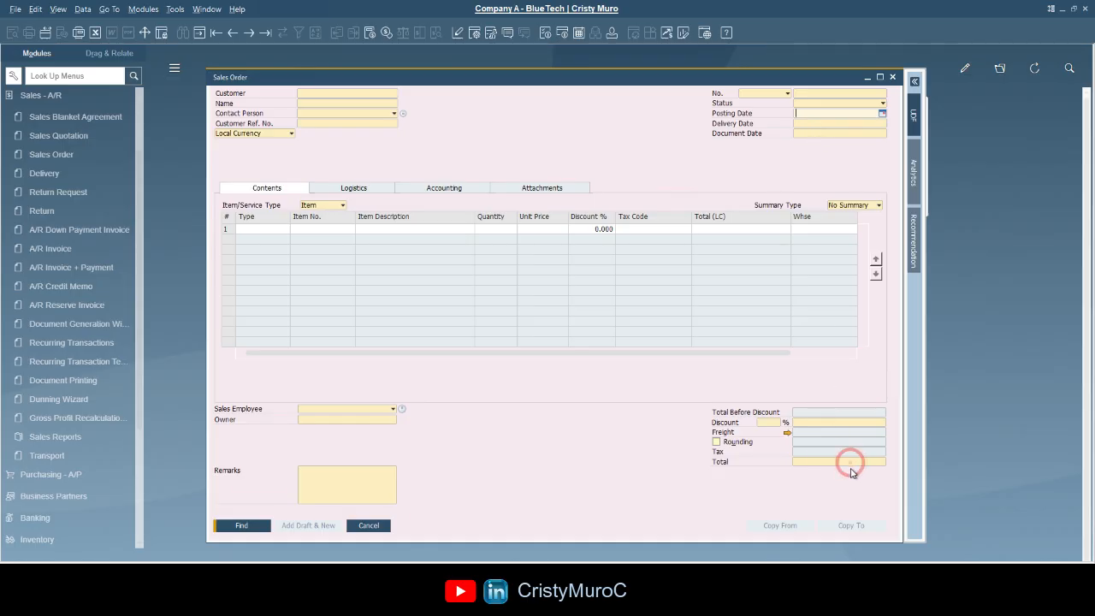
{"action": "left_click", "coordinate": [371, 92]}
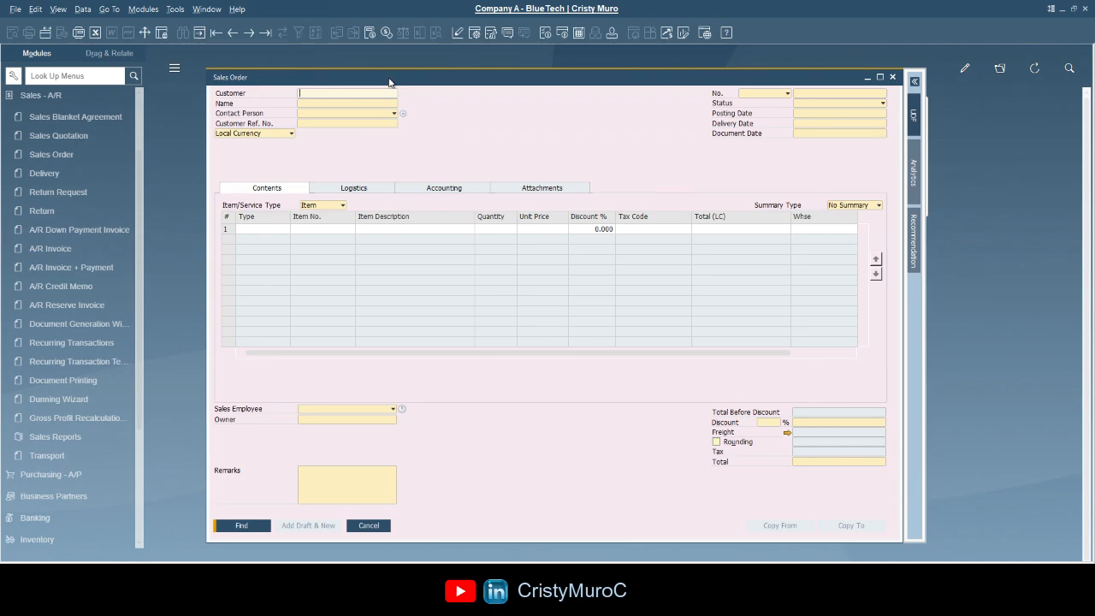
{"action": "type", "text": "c8888"}
- Find the customer's sales orders, close the matches list, and clear the Customer criterion
{"action": "left_click", "coordinate": [242, 525]}
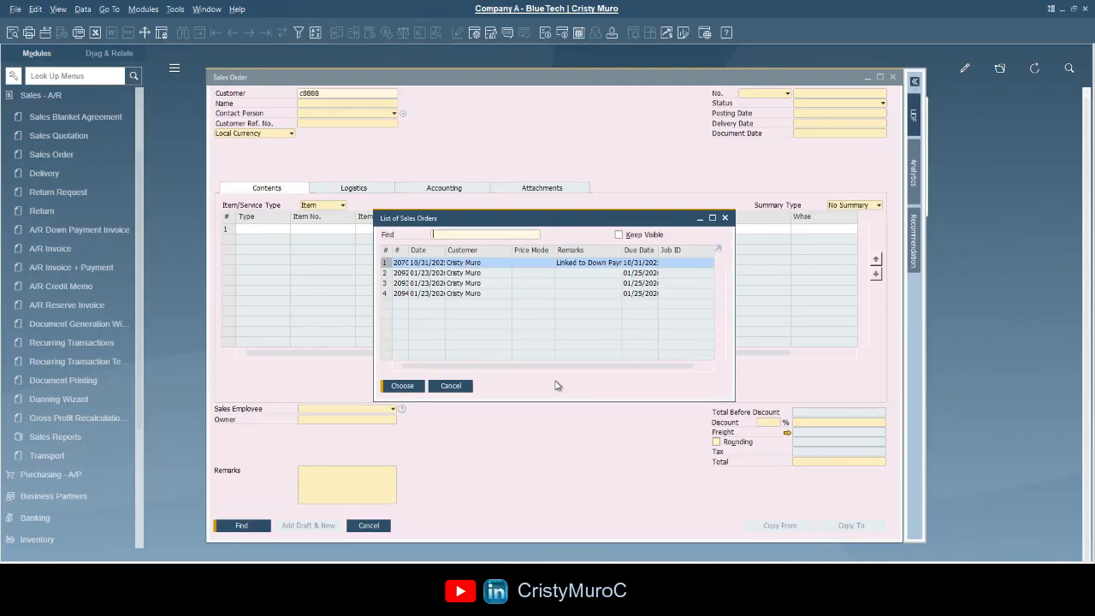
{"action": "left_click", "coordinate": [450, 386]}
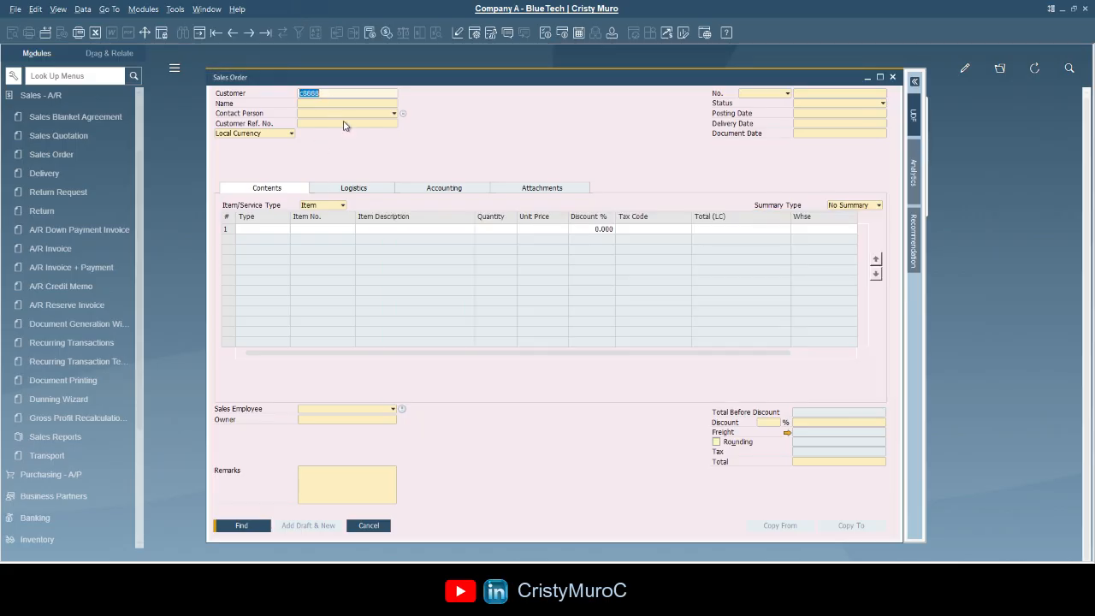
{"action": "key", "text": "BackSpace"}
- Find sales orders posted on 01/23/2026 and close the matches list
{"action": "left_click", "coordinate": [806, 114]}
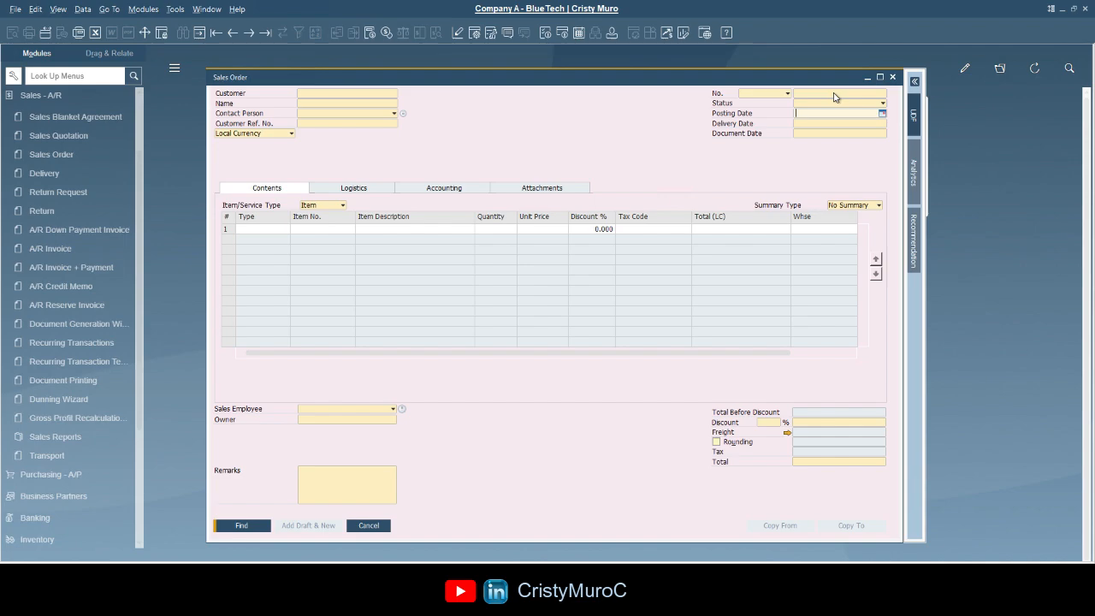
{"action": "type", "text": "23"}
{"action": "key", "text": "Tab"}
{"action": "left_click", "coordinate": [233, 531]}
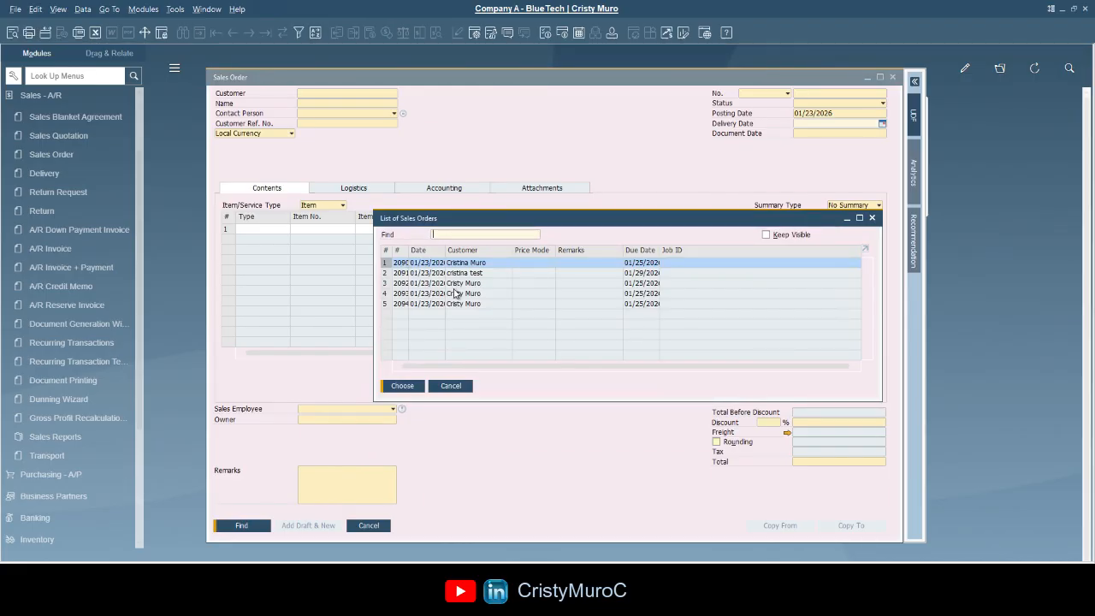
{"action": "left_click", "coordinate": [465, 390]}
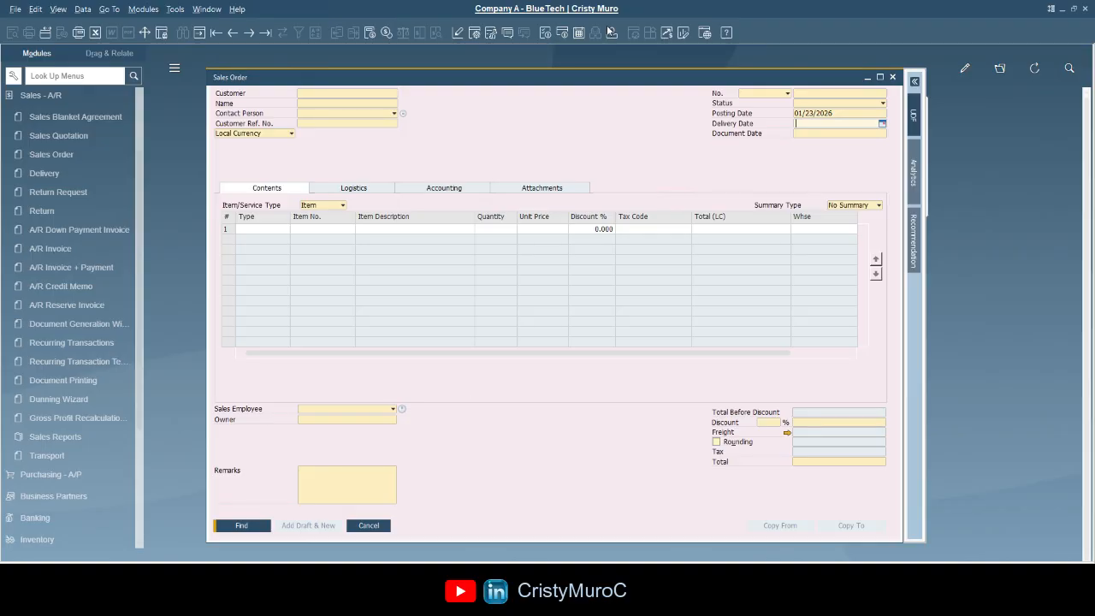
- Find orders by customer code plus posting date 01/23/2026, then clear the Customer criterion
{"action": "left_click", "coordinate": [846, 114]}
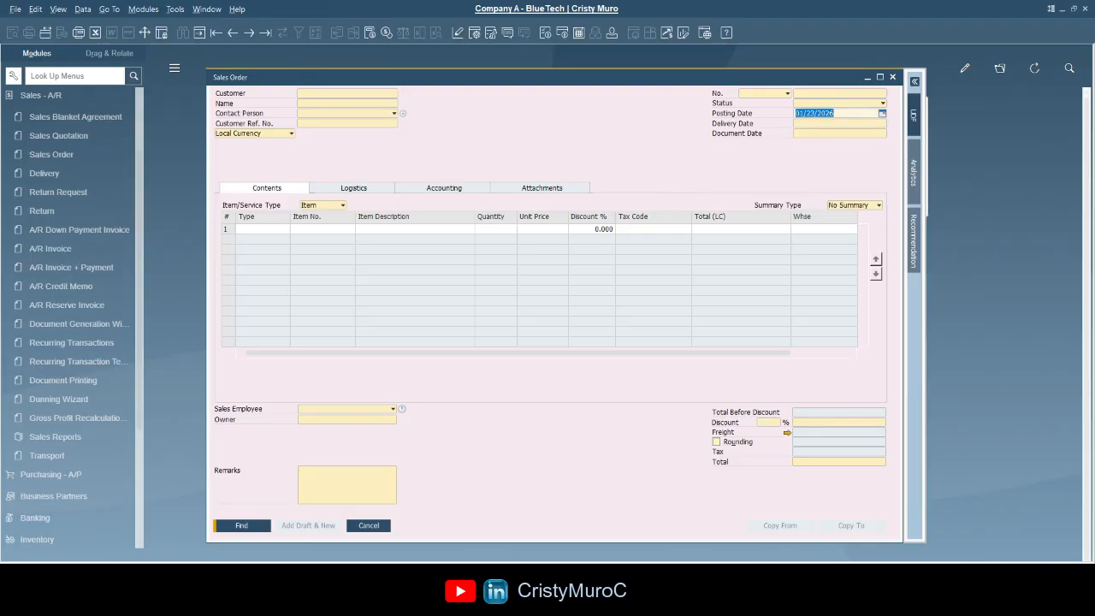
{"action": "left_click", "coordinate": [334, 94]}
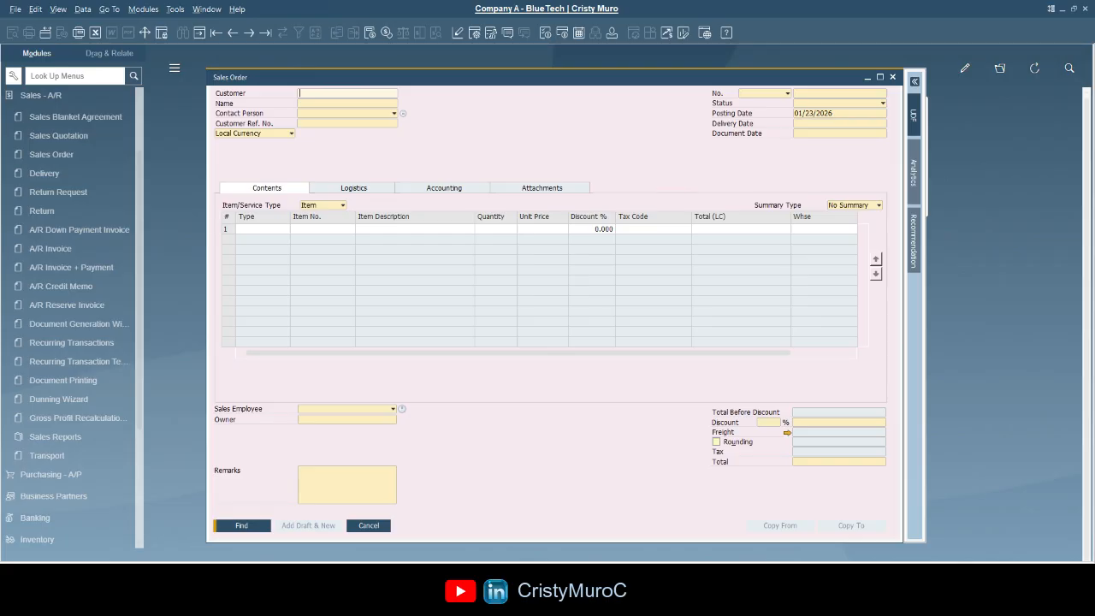
{"action": "type", "text": "C888"}
{"action": "left_click", "coordinate": [241, 525]}
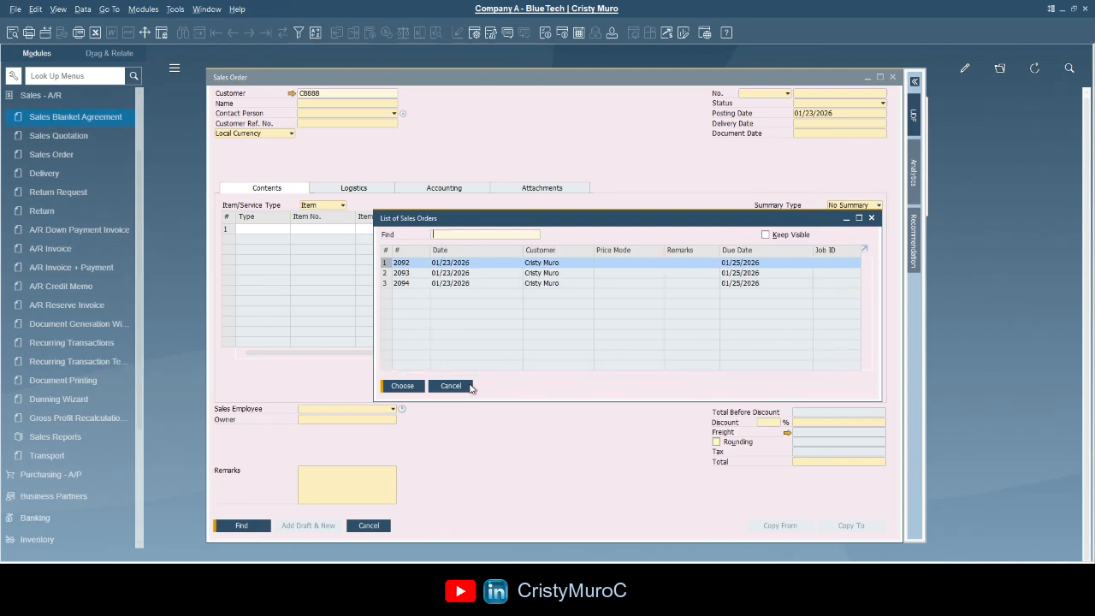
{"action": "left_click", "coordinate": [462, 386]}
{"action": "key", "text": "BackSpace"}
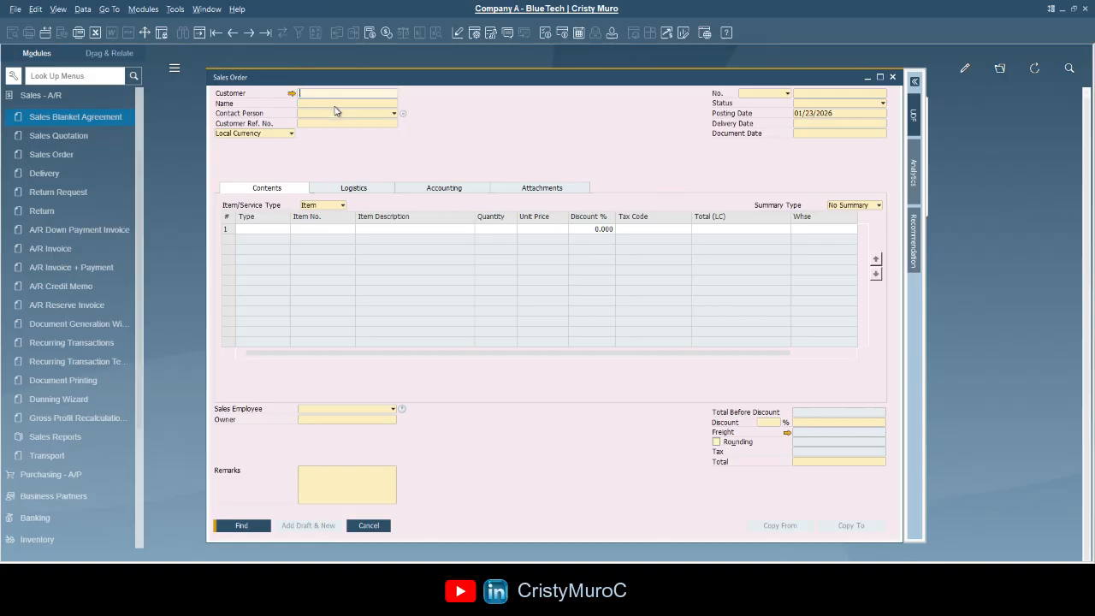
{"action": "left_click", "coordinate": [852, 114]}
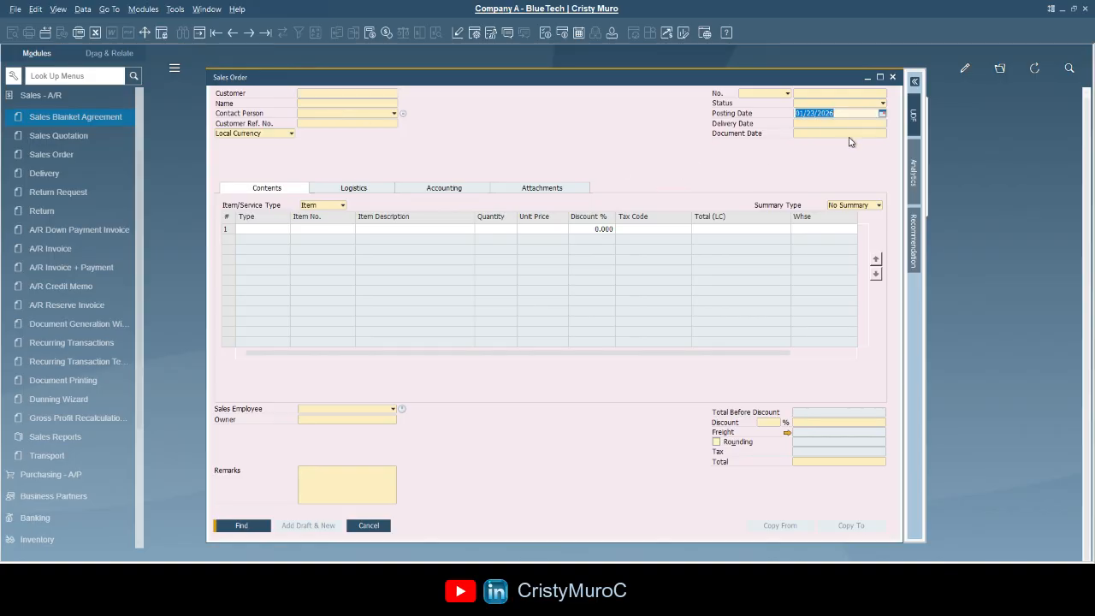
- Clear the posting date, set Status to Open, and find all open sales orders
{"action": "key", "text": "BackSpace"}
{"action": "left_click", "coordinate": [882, 104]}
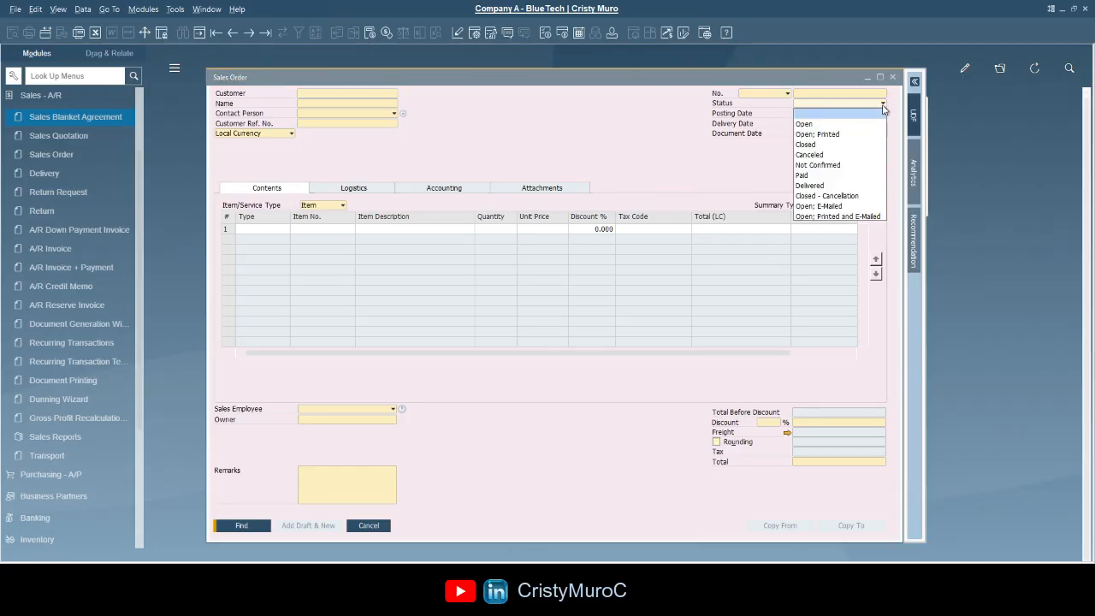
{"action": "left_click", "coordinate": [808, 124]}
{"action": "key", "text": "Tab"}
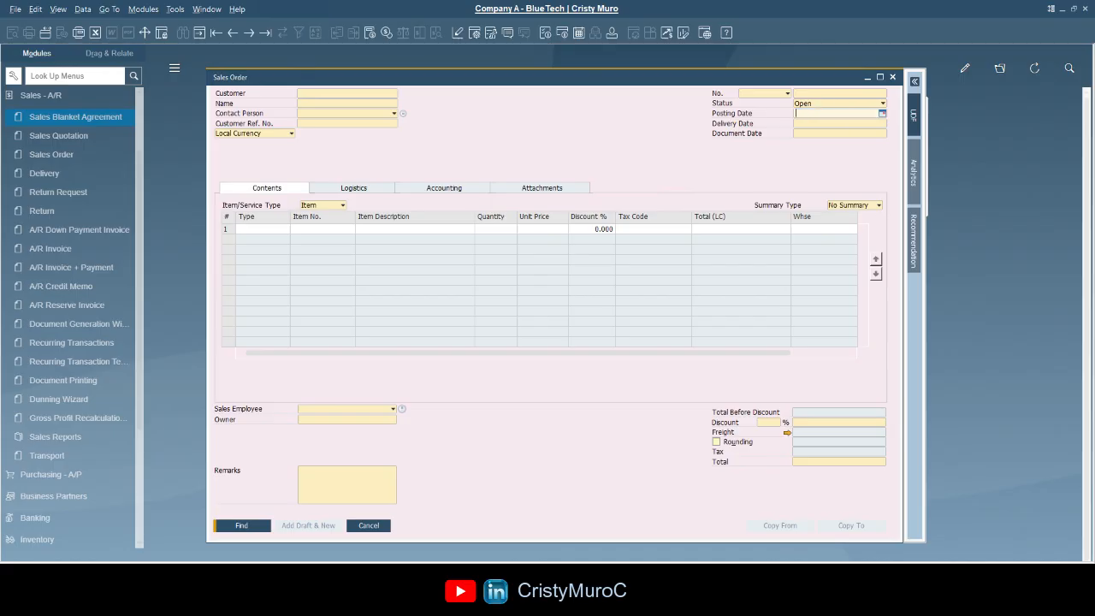
{"action": "left_click", "coordinate": [257, 525]}
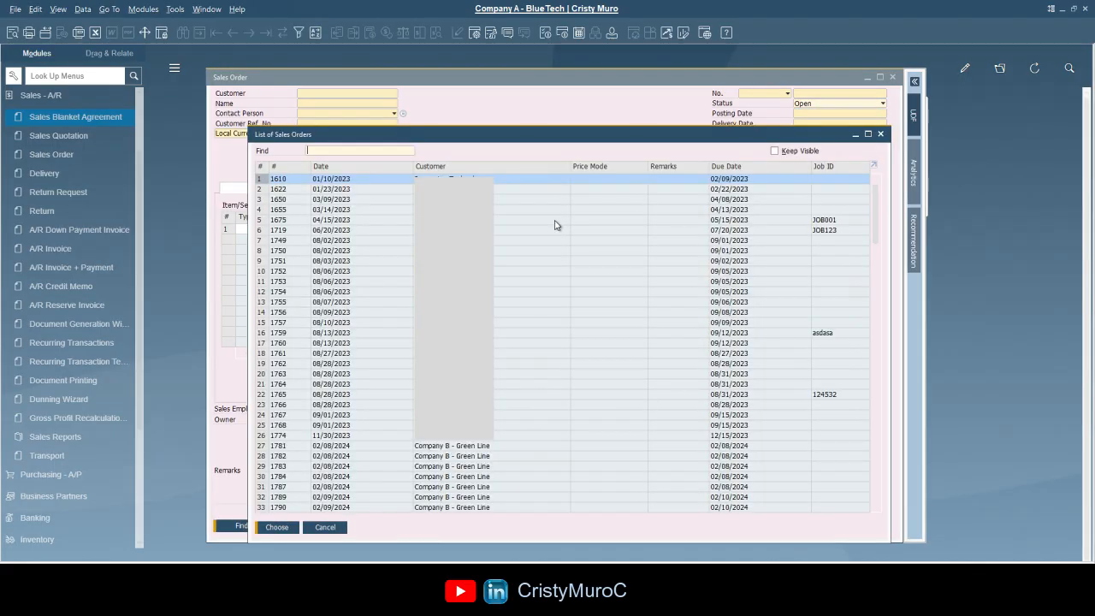
- Sort the List of Sales Orders by customer and jump to the customer's orders
{"action": "double_click", "coordinate": [539, 166]}
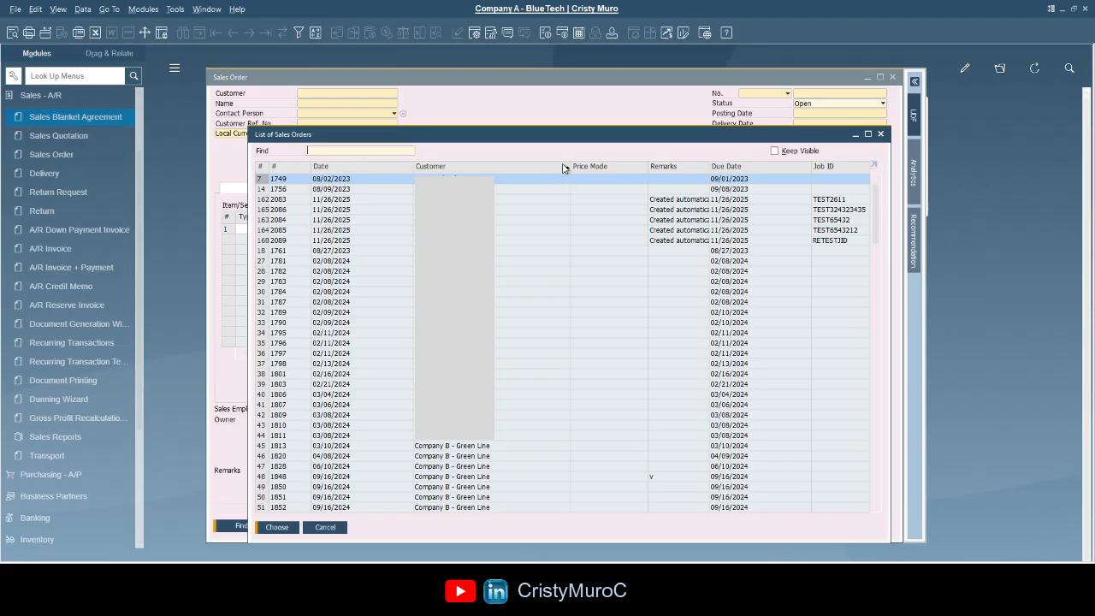
{"action": "left_click", "coordinate": [523, 169]}
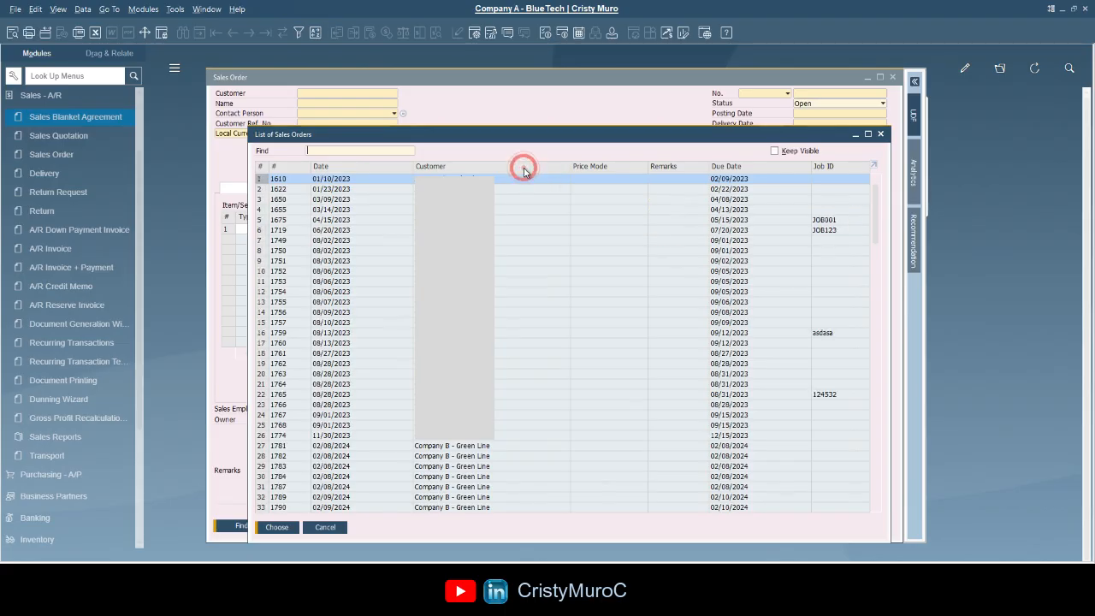
{"action": "left_click", "coordinate": [524, 168]}
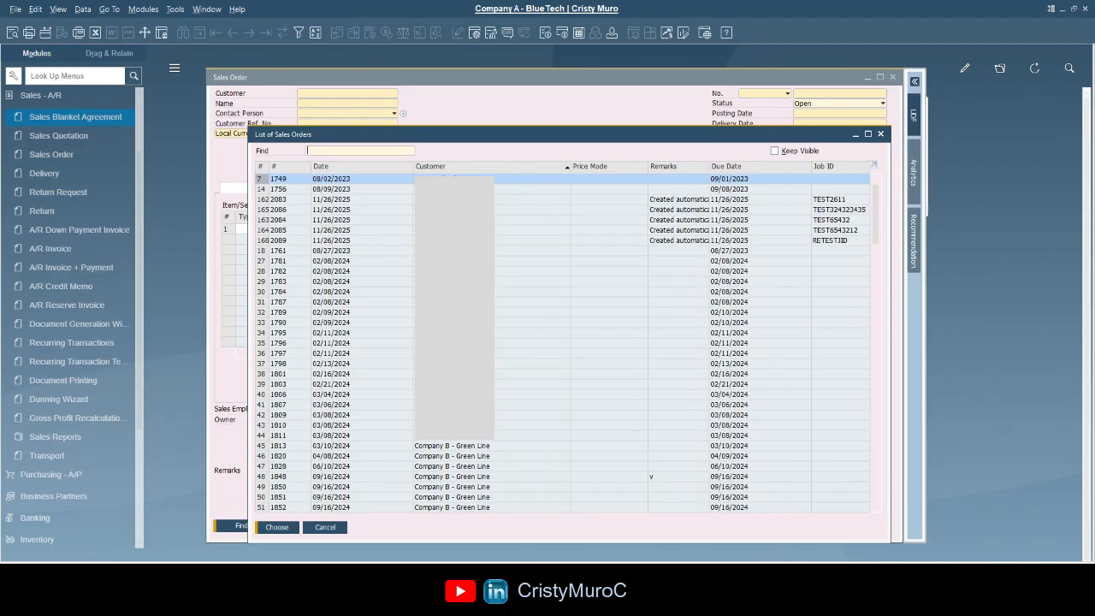
{"action": "double_click", "coordinate": [504, 166]}
{"action": "type", "text": "CRISTY"}
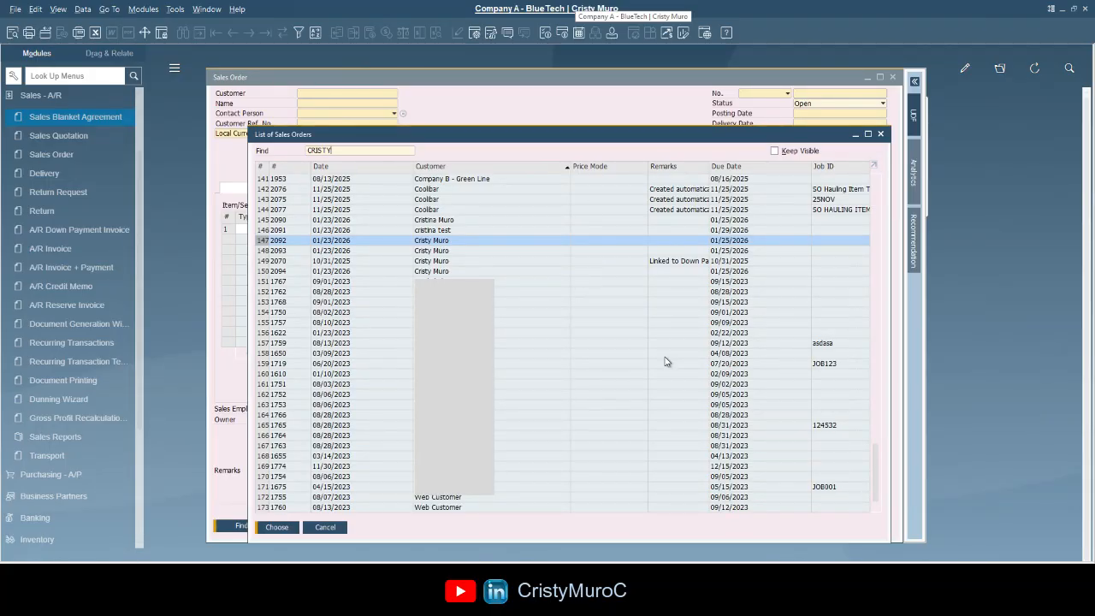
- Open the selected sales order from the list, then close it
{"action": "left_click", "coordinate": [291, 334]}
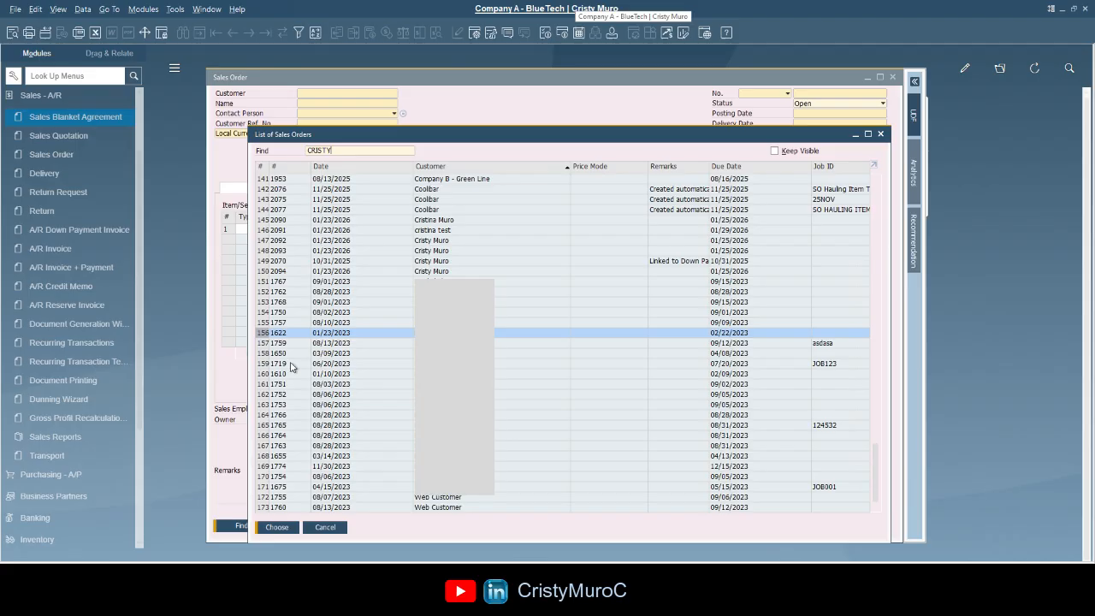
{"action": "left_click", "coordinate": [278, 527]}
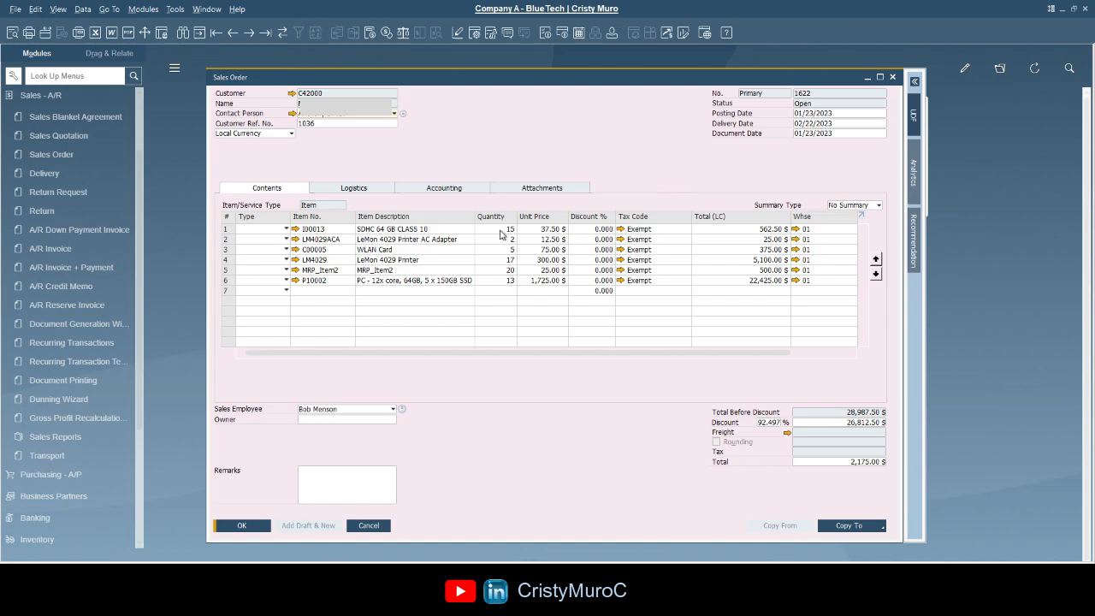
{"action": "key", "text": "Escape"}
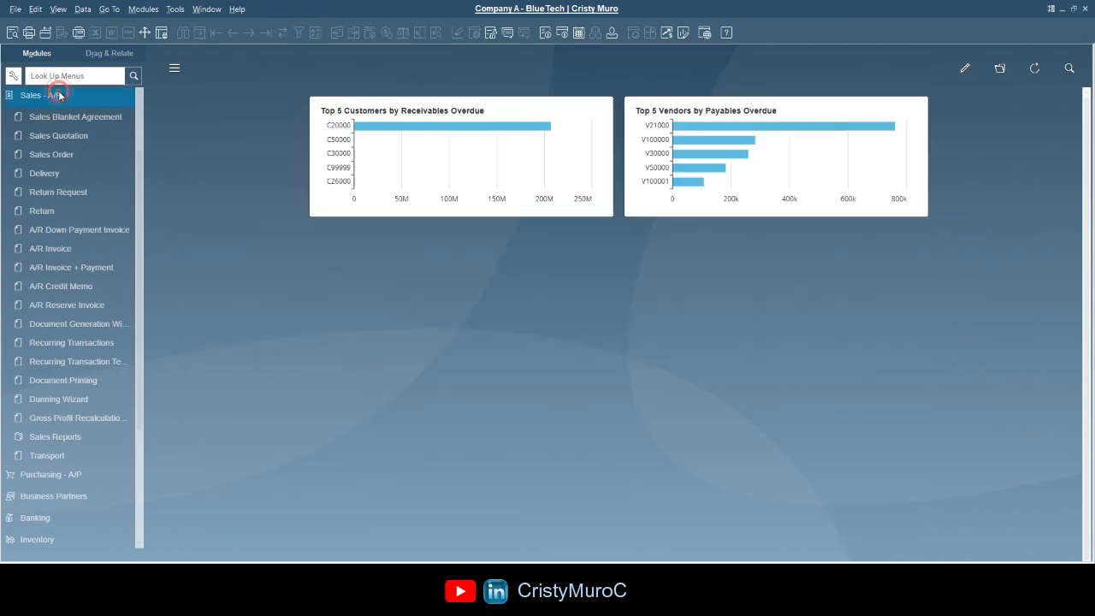
- Open Business Partner Master Data and search for the partner by its Tel 1 phone number
{"action": "left_click", "coordinate": [34, 95]}
{"action": "left_click", "coordinate": [78, 224]}
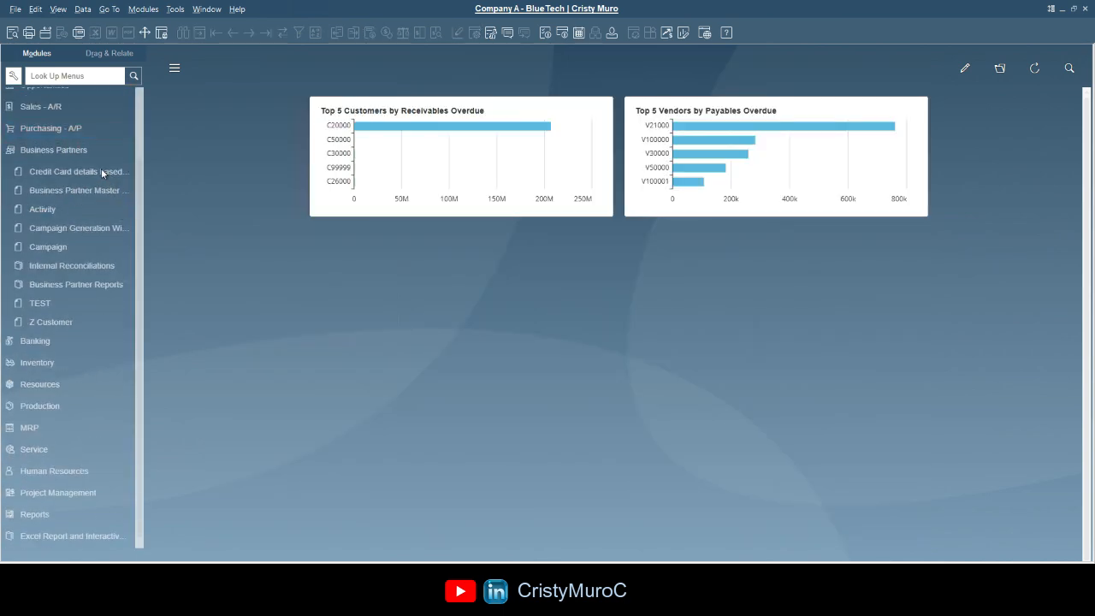
{"action": "left_click", "coordinate": [81, 194]}
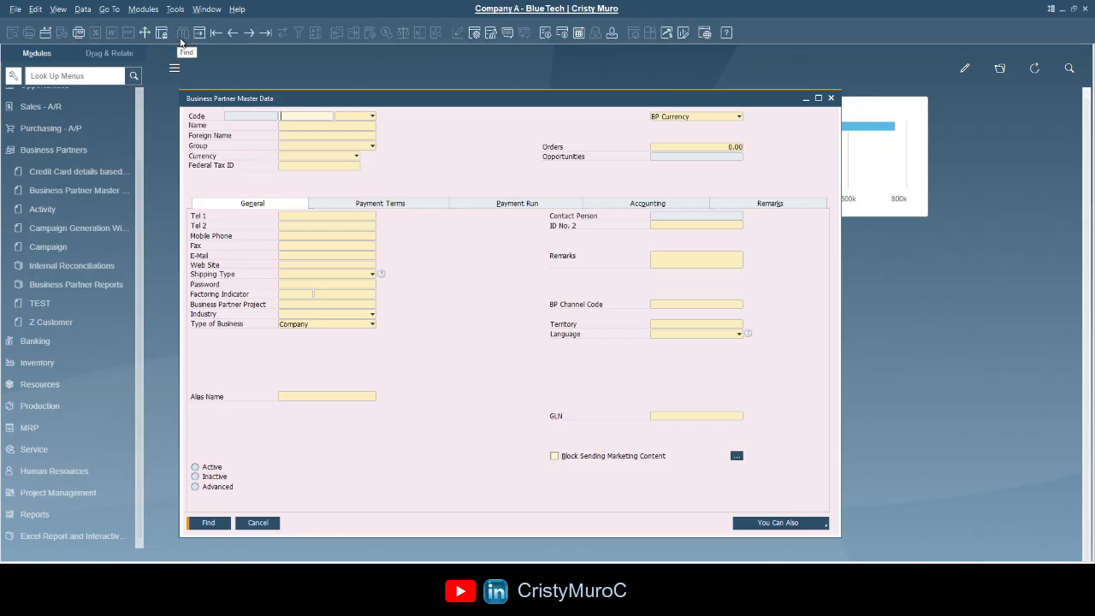
{"action": "left_click", "coordinate": [430, 136]}
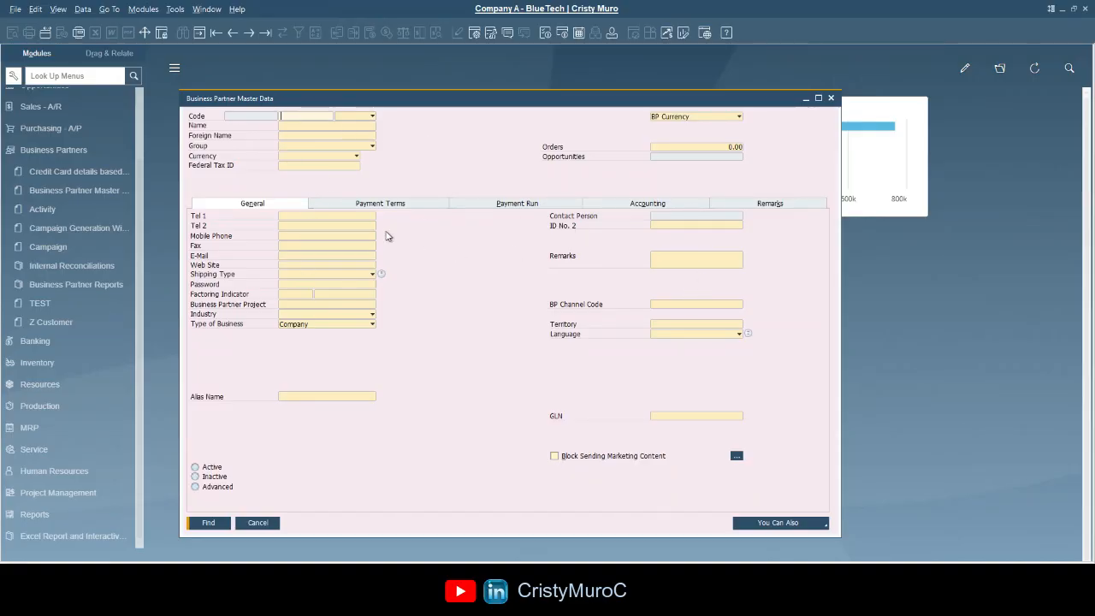
{"action": "left_click", "coordinate": [350, 216]}
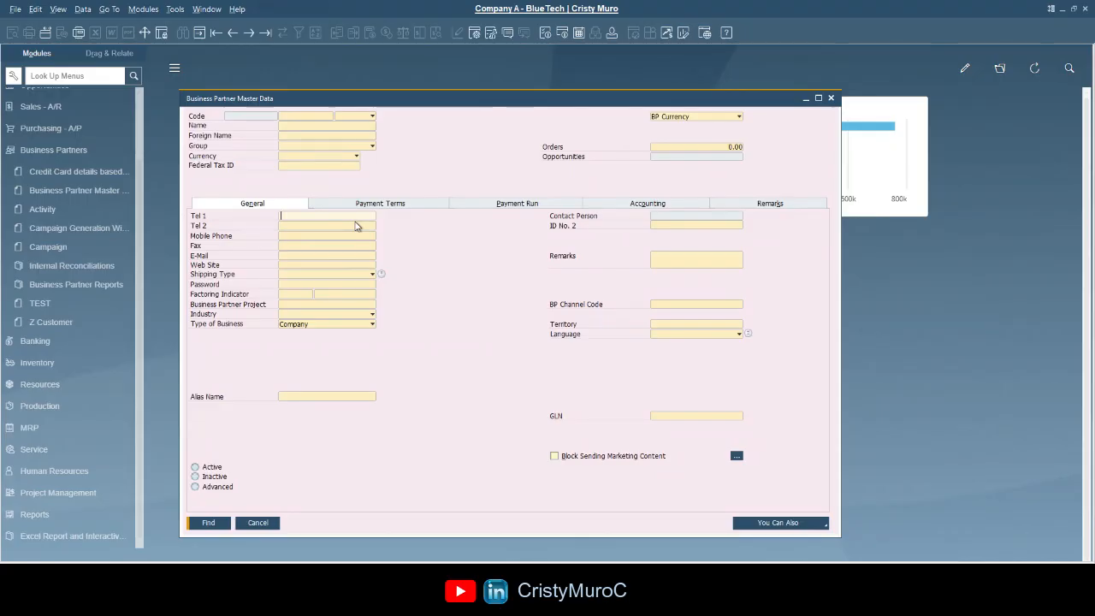
{"action": "type", "text": "123"}
{"action": "left_click", "coordinate": [318, 219]}
{"action": "key", "text": "Return"}
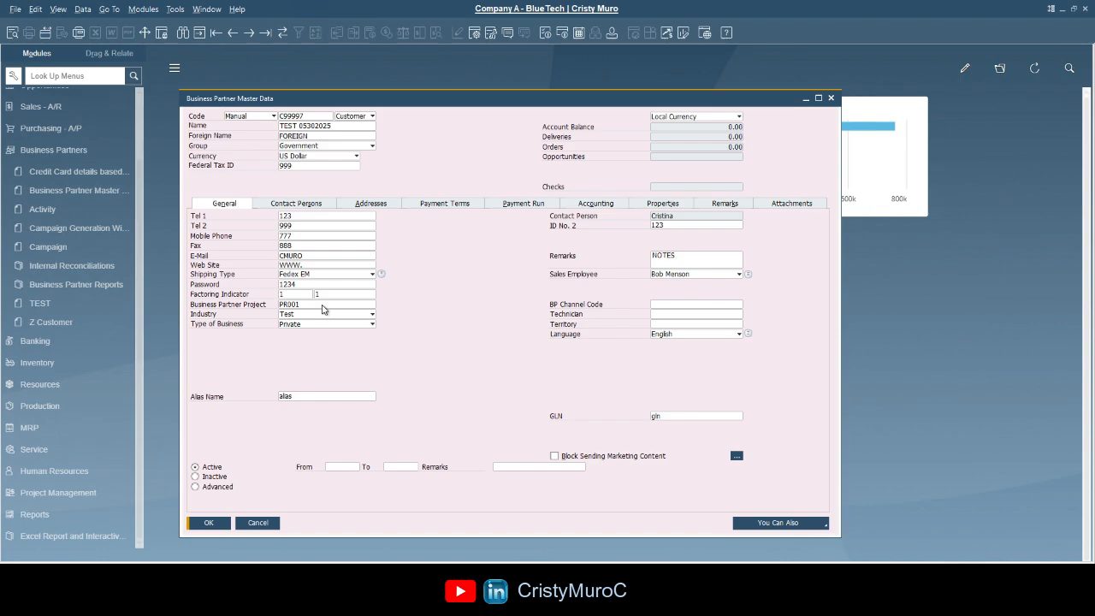
- Search business partners with a leading-* wildcard pattern on the customer's name
{"action": "left_click", "coordinate": [182, 34]}
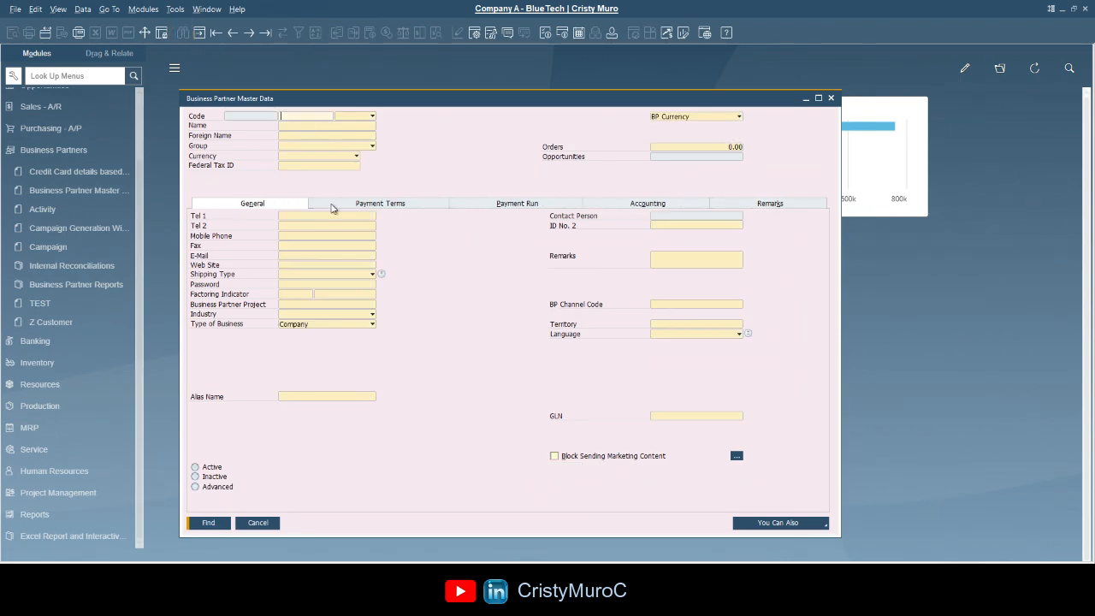
{"action": "left_click", "coordinate": [309, 126]}
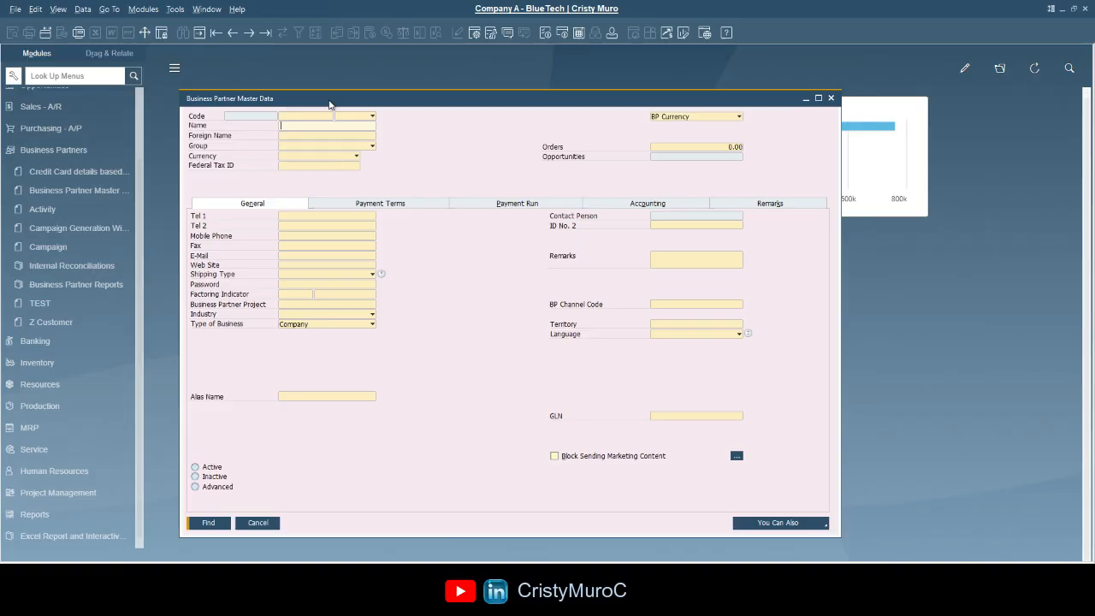
{"action": "type", "text": "*"}
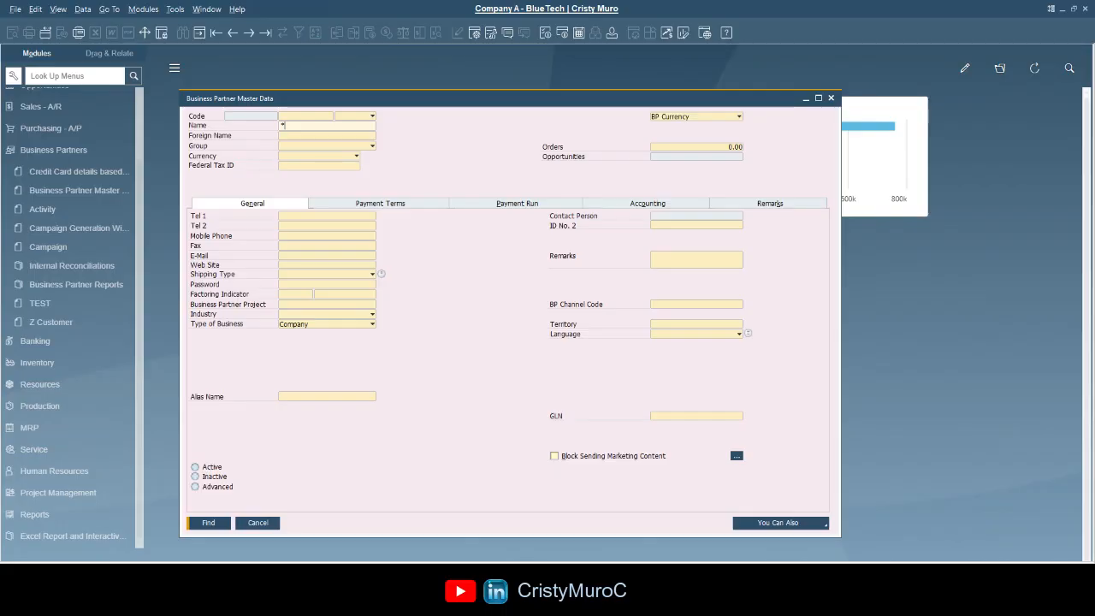
{"action": "type", "text": "cRISTY"}
{"action": "key", "text": "BackSpace"}
{"action": "key", "text": "BackSpace"}
{"action": "key", "text": "BackSpace"}
{"action": "key", "text": "BackSpace"}
{"action": "key", "text": "BackSpace"}
{"action": "type", "text": "risty"}
{"action": "left_click", "coordinate": [209, 523]}
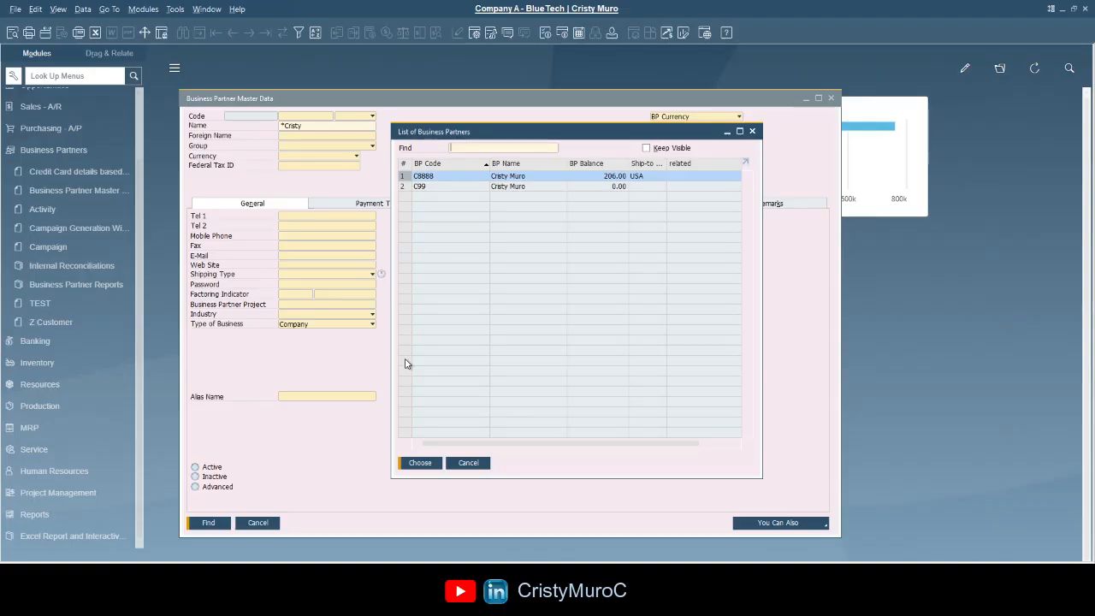
- Close the matches list and the Business Partner form, collapsing the Business Partners module
{"action": "key", "text": "Escape"}
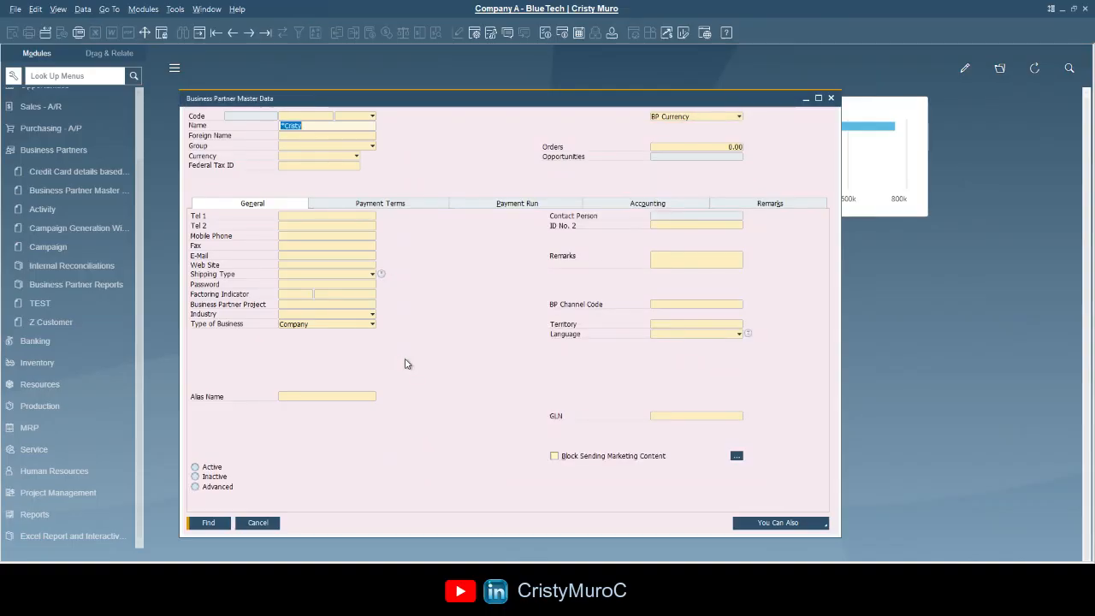
{"action": "left_click", "coordinate": [257, 522]}
{"action": "left_click", "coordinate": [74, 212]}
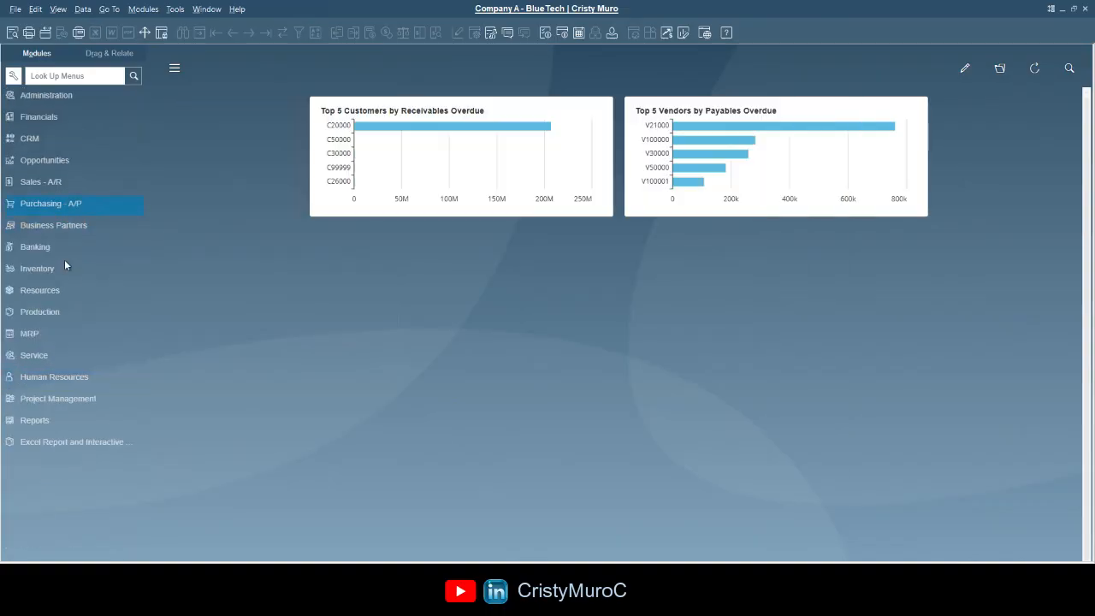
- In Item Master Data, find items with description *300, then dismiss the results list
{"action": "left_click", "coordinate": [64, 261]}
{"action": "left_click", "coordinate": [55, 174]}
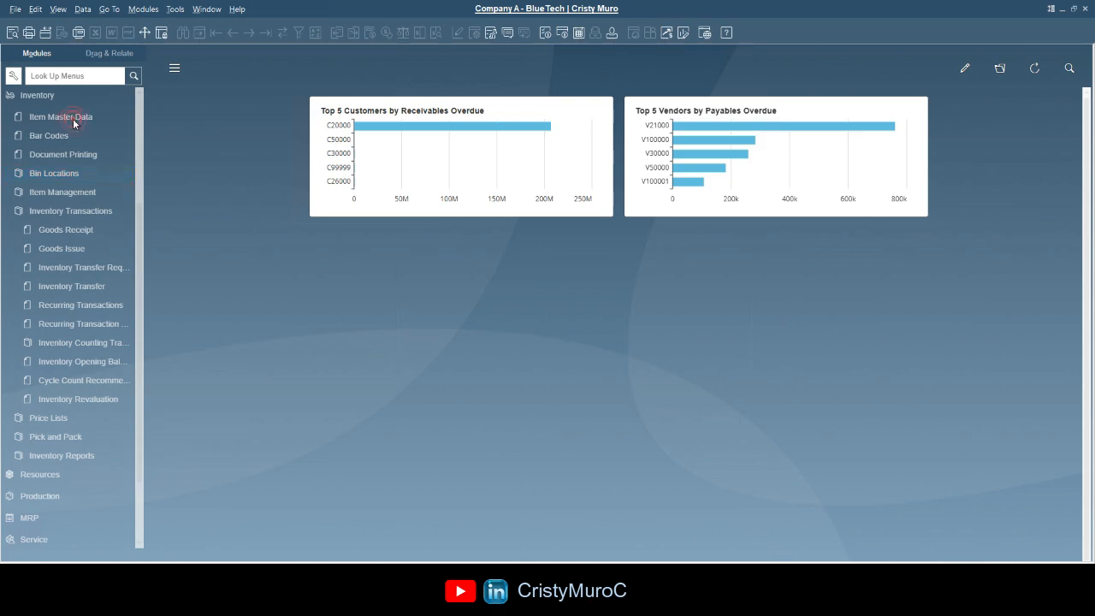
{"action": "left_click", "coordinate": [73, 121]}
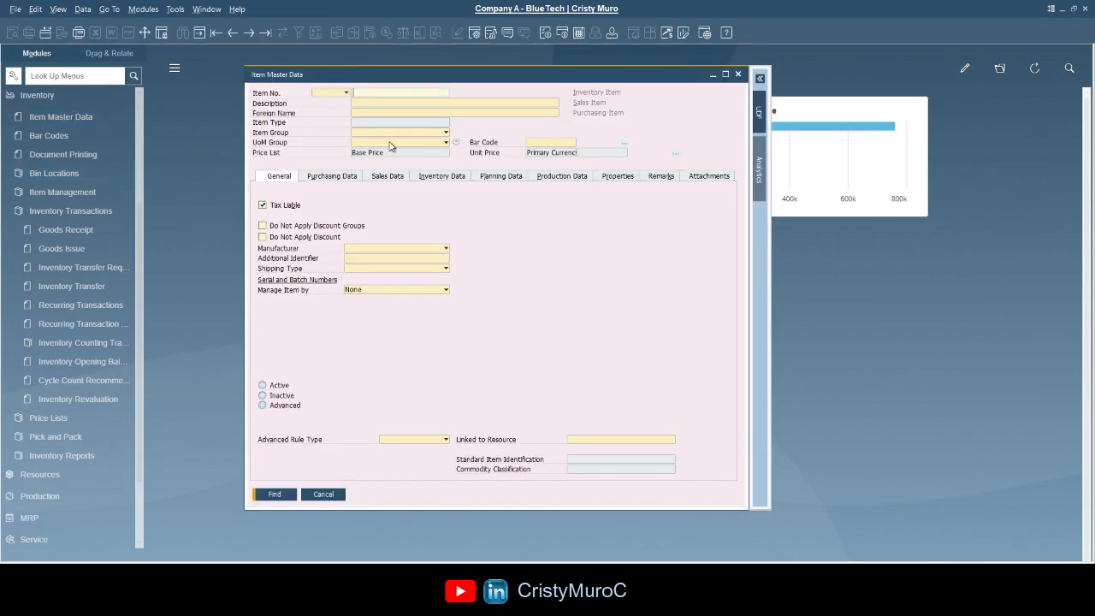
{"action": "left_click", "coordinate": [378, 103]}
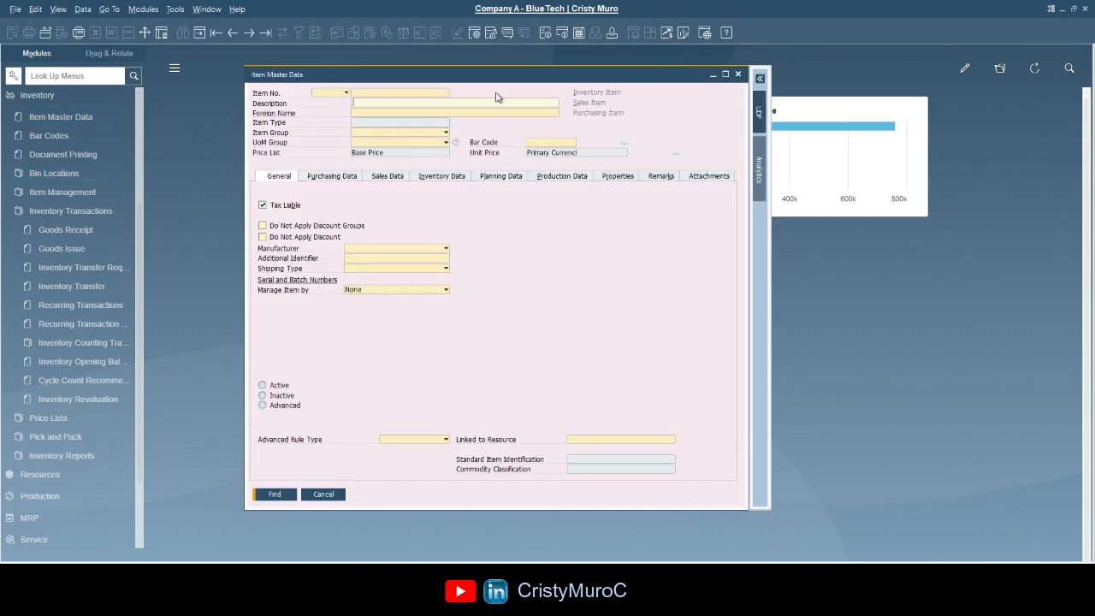
{"action": "type", "text": "*300"}
{"action": "left_click", "coordinate": [286, 494]}
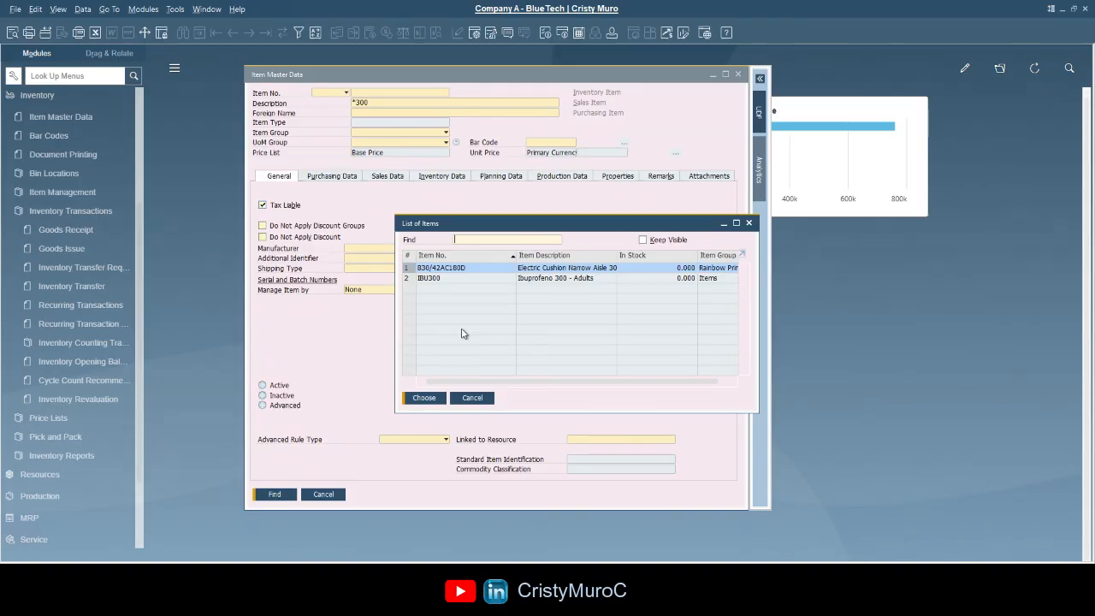
{"action": "left_click", "coordinate": [472, 397]}
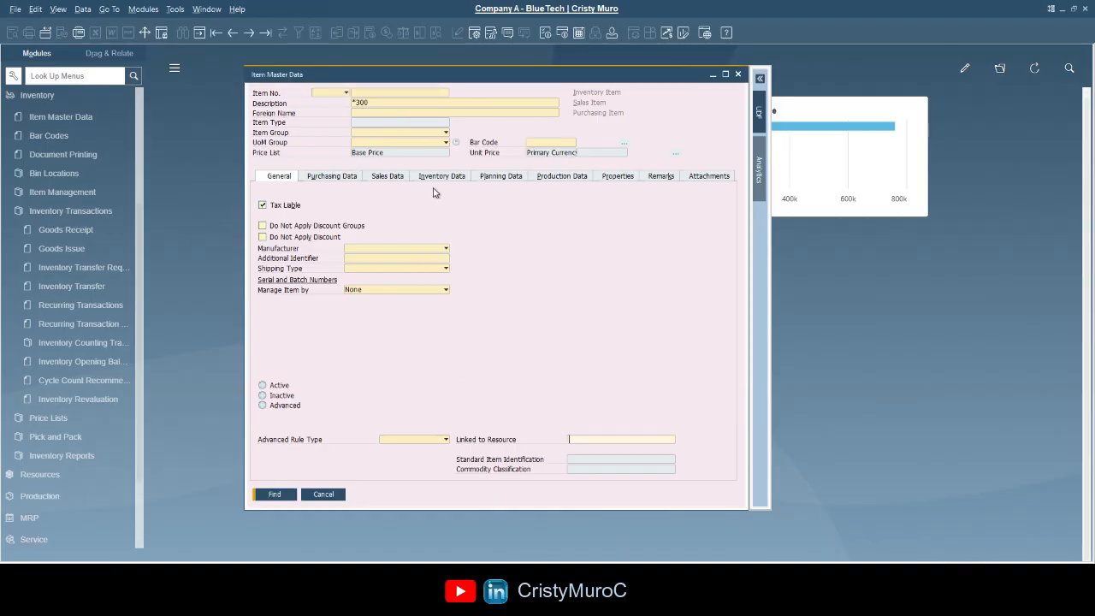
- Clear the description criterion and find items in the Servers item group
{"action": "double_click", "coordinate": [368, 103]}
{"action": "key", "text": "BackSpace"}
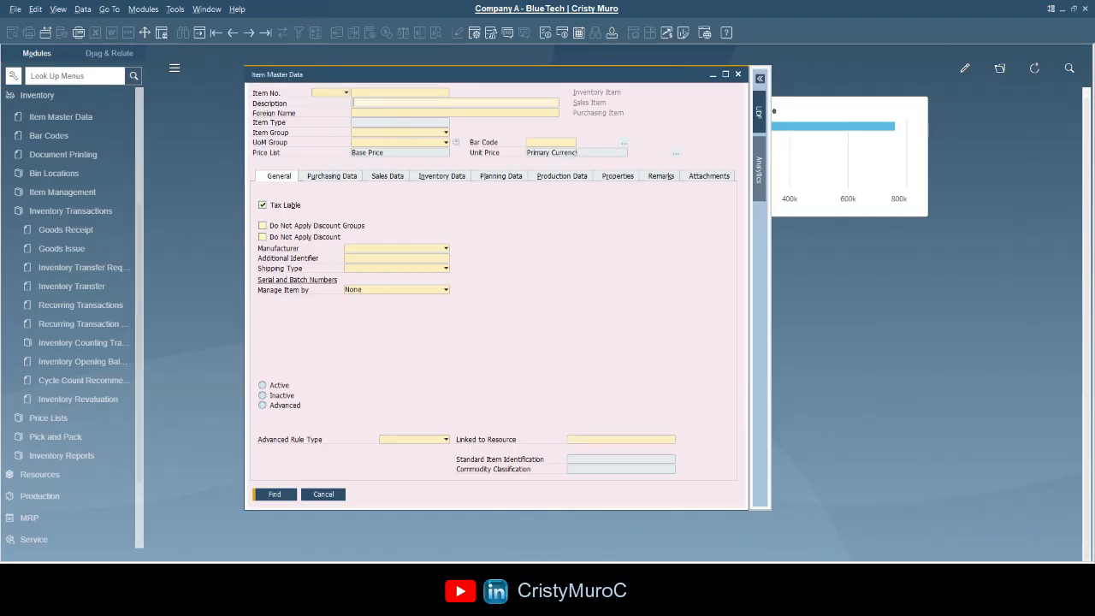
{"action": "left_click", "coordinate": [368, 92]}
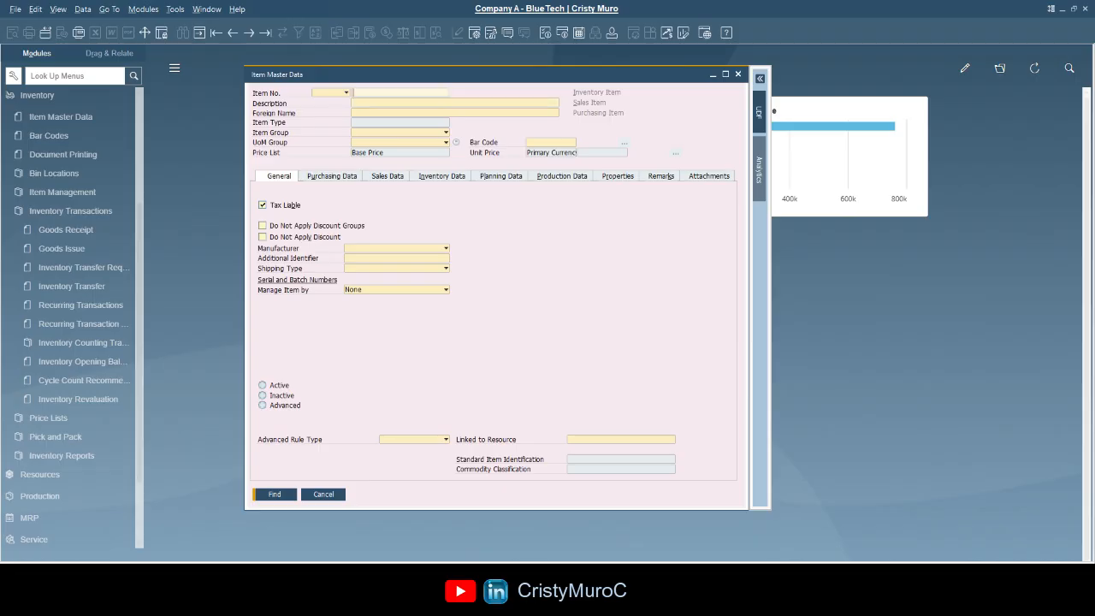
{"action": "left_click", "coordinate": [376, 133]}
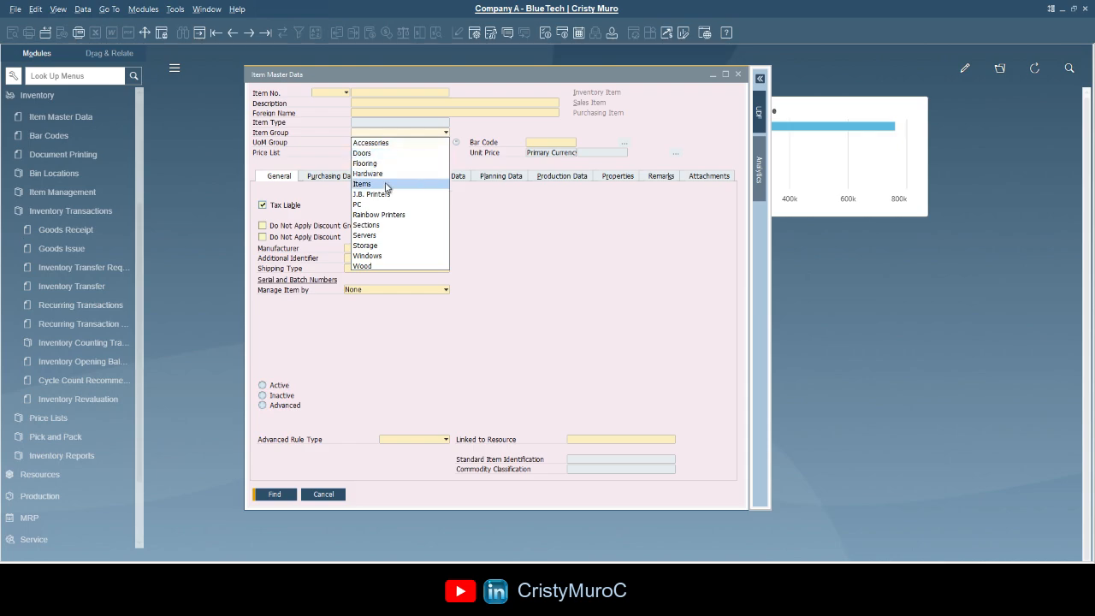
{"action": "left_click", "coordinate": [380, 236]}
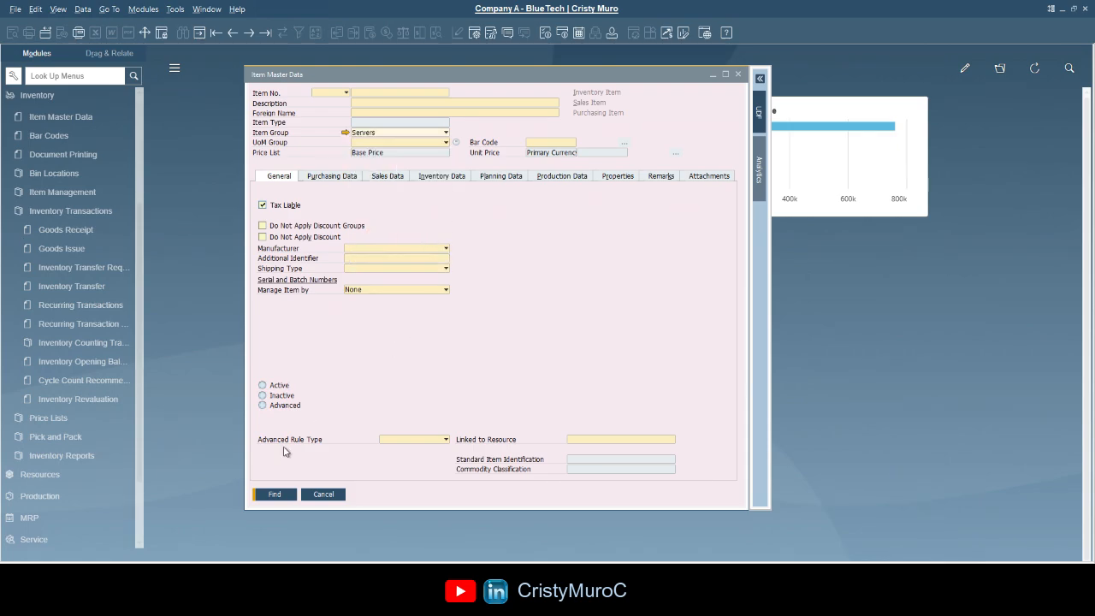
{"action": "left_click", "coordinate": [270, 495]}
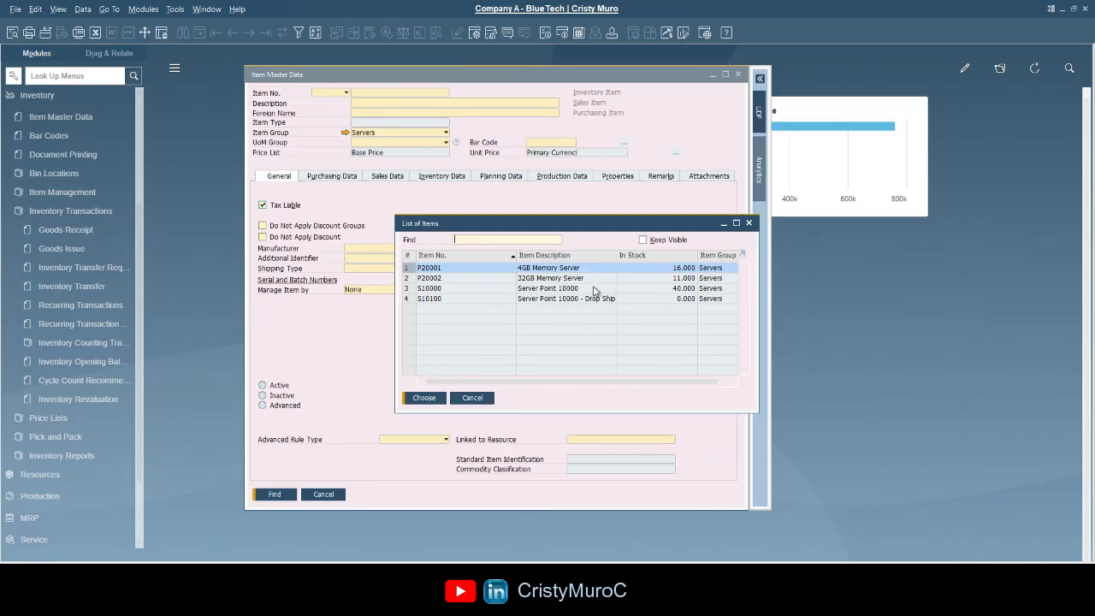
{"action": "left_click", "coordinate": [475, 400]}
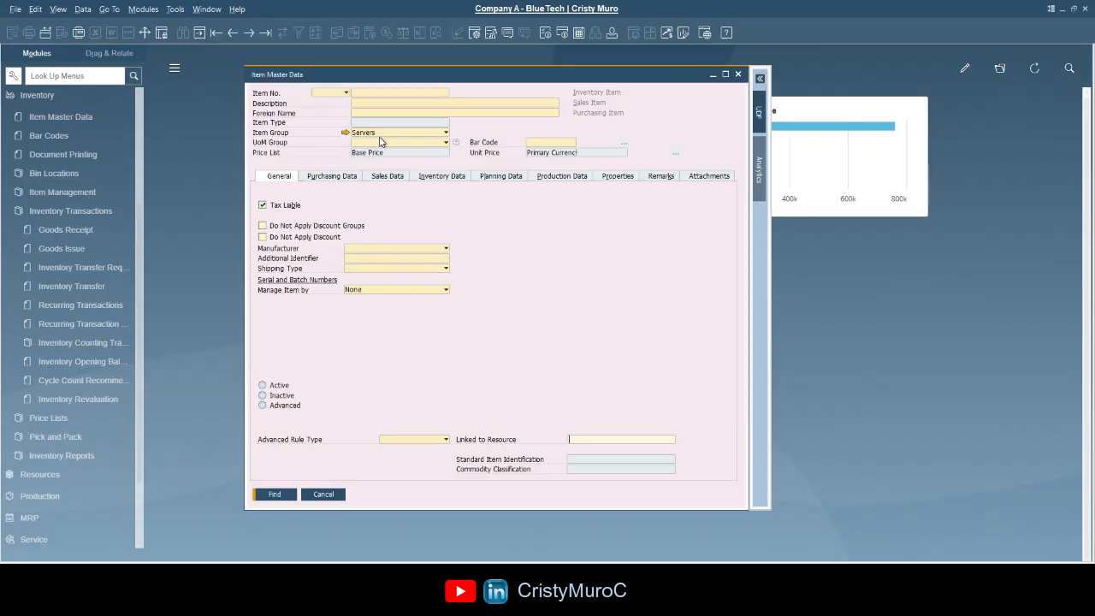
- Enter description IBU and find the matching Servers items
{"action": "left_click", "coordinate": [375, 103]}
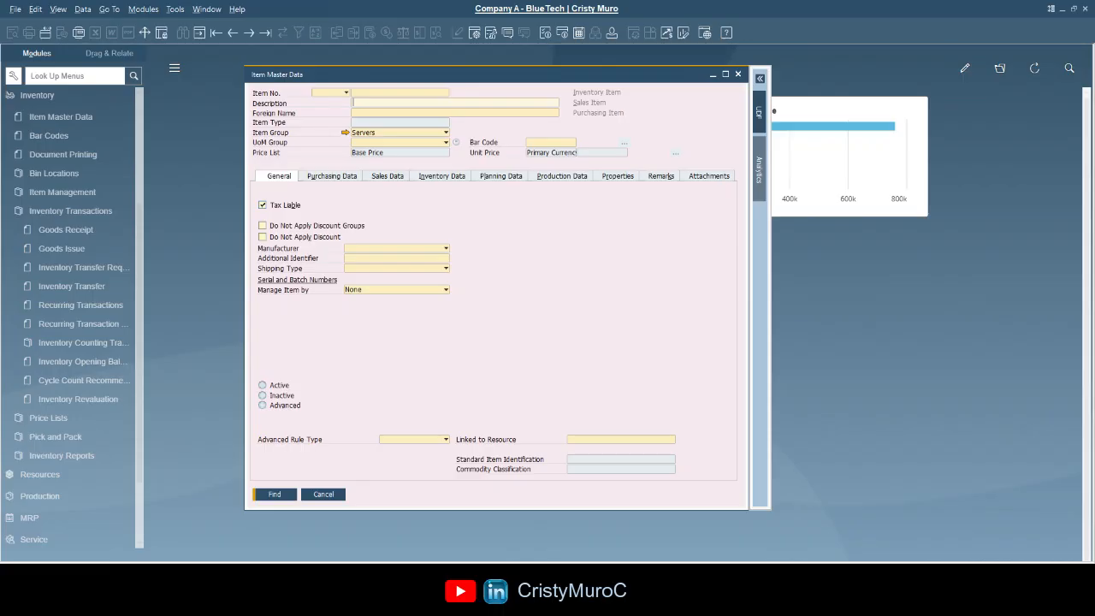
{"action": "type", "text": "ibu"}
{"action": "key", "text": "BackSpace"}
{"action": "key", "text": "BackSpace"}
{"action": "type", "text": "IBU"}
{"action": "left_click", "coordinate": [283, 494]}
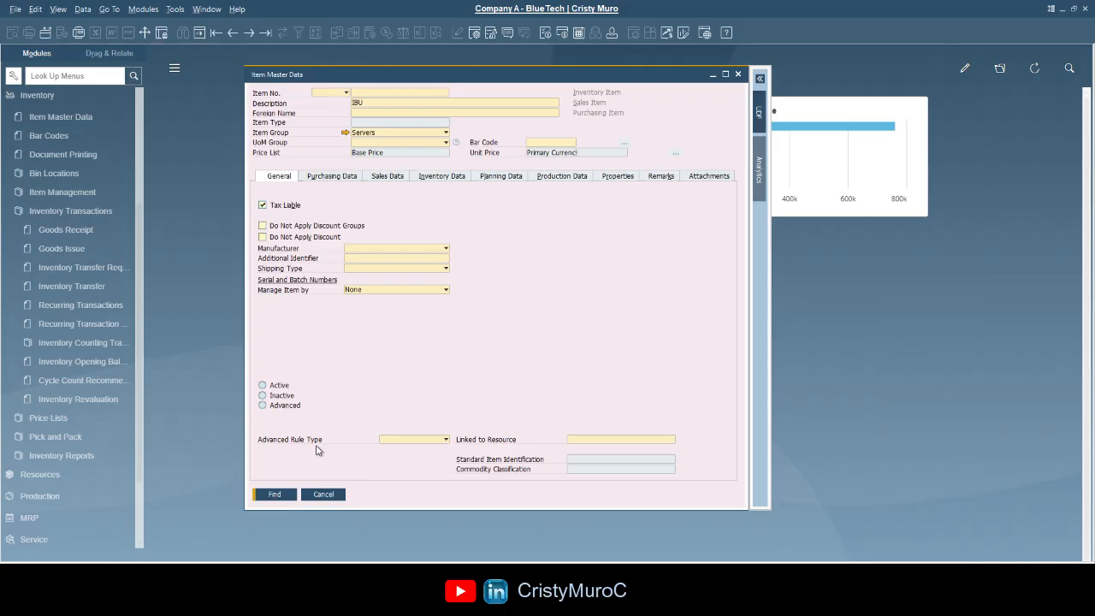